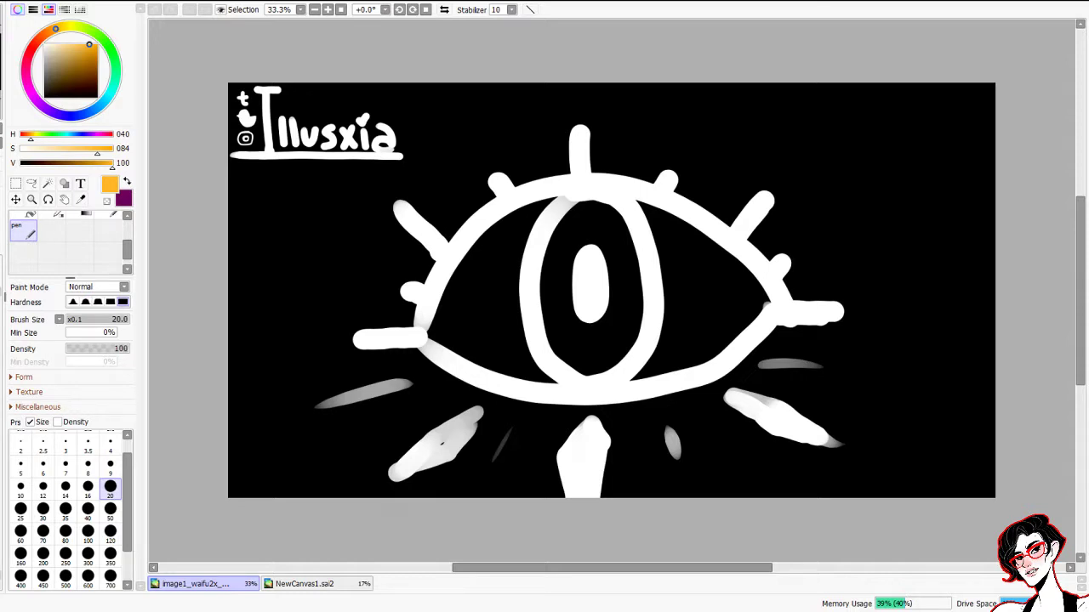
Switch to the blank NewCanvas1.sai2 canvas and select the untextured Pencil brush for sketching
left_click(343, 584)
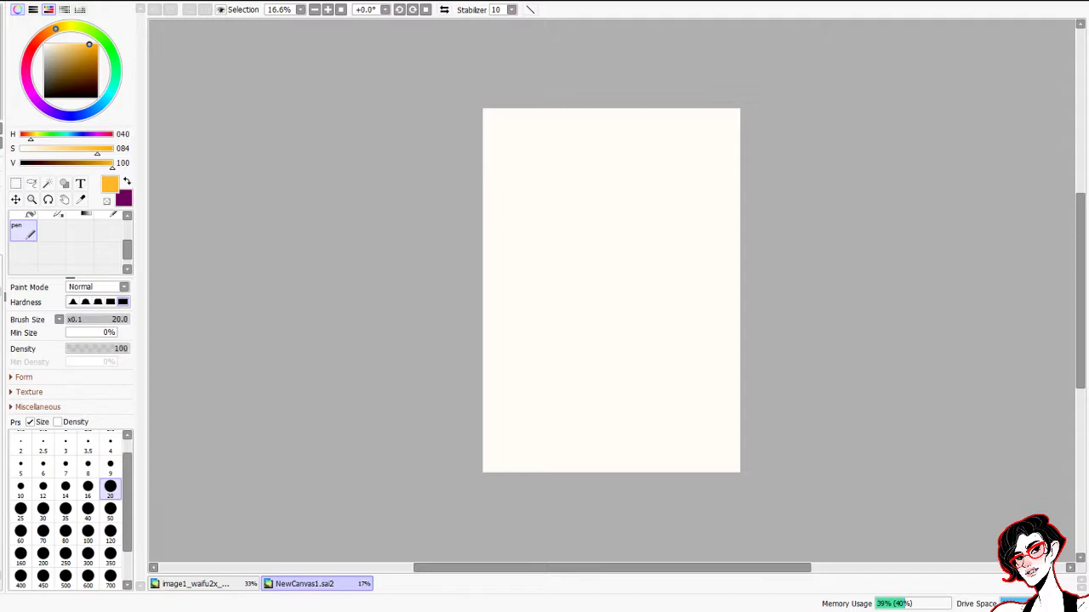
left_click_drag(126, 247, 125, 220)
left_click(21, 224)
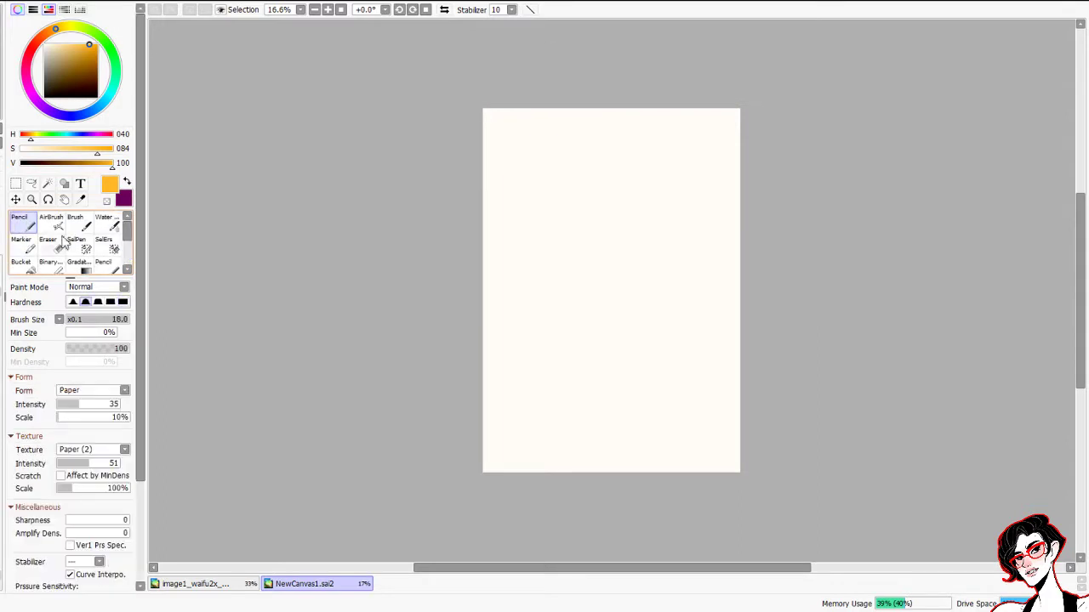
left_click(108, 268)
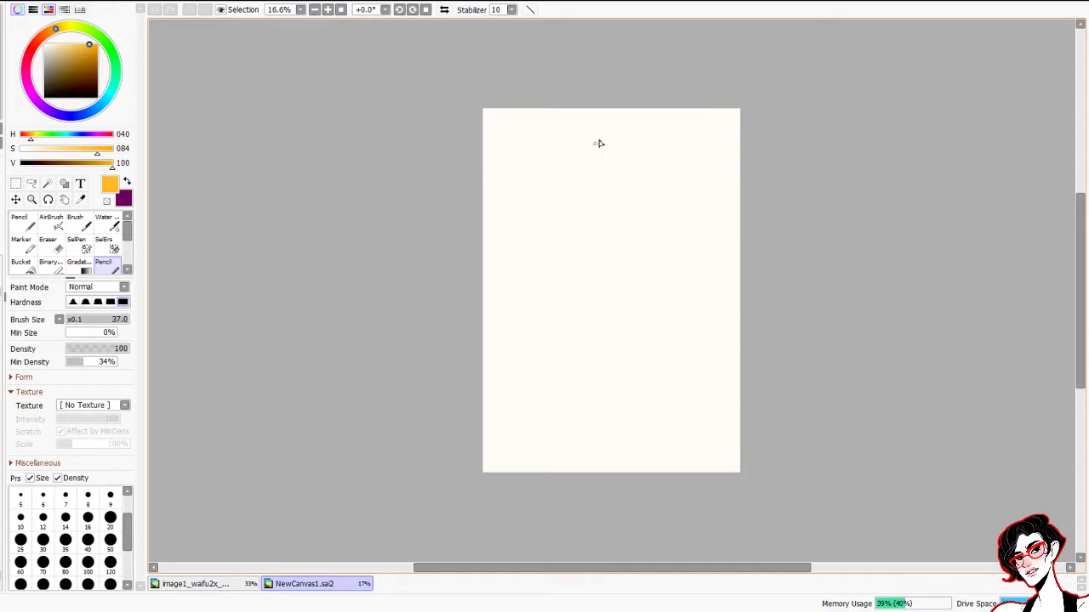
Sketch the figure's head oval and tapered torso in orange, with a curved neckline and waist bands
left_click_drag(634, 156, 631, 144)
mouse_move(583, 216)
left_mouse_down()
mouse_move(651, 196)
mouse_move(633, 288)
left_mouse_up()
left_click_drag(657, 201, 633, 271)
mouse_move(586, 215)
left_mouse_down()
mouse_move(608, 292)
mouse_move(637, 263)
mouse_move(626, 251)
mouse_move(608, 283)
mouse_move(593, 228)
mouse_move(601, 260)
left_mouse_up()
left_click_drag(600, 262, 639, 245)
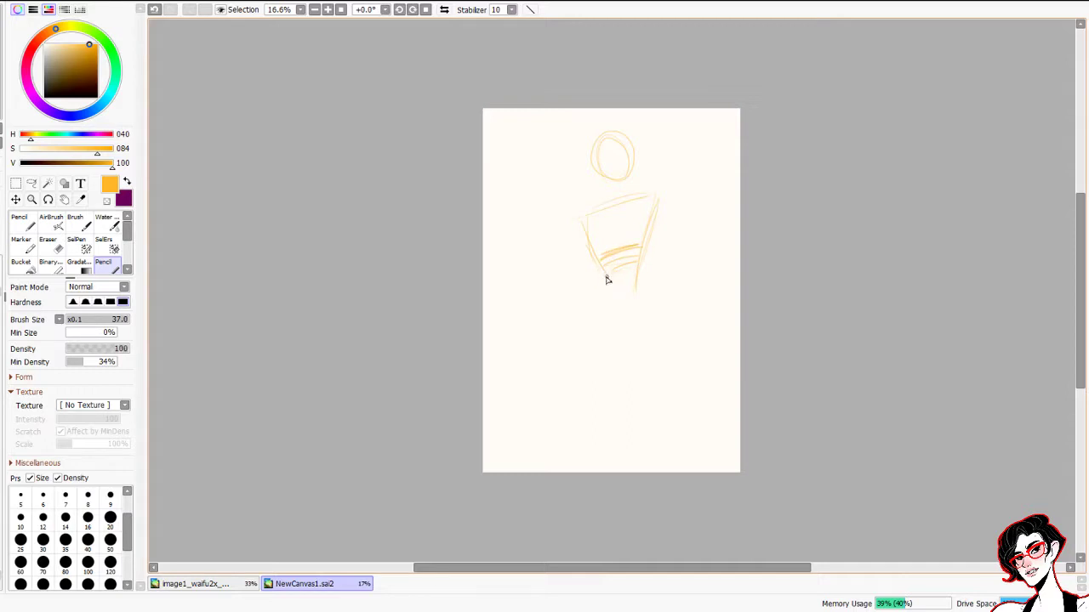
mouse_move(605, 213)
left_mouse_down()
mouse_move(629, 232)
mouse_move(599, 218)
mouse_move(635, 222)
mouse_move(643, 197)
mouse_move(616, 231)
mouse_move(650, 196)
left_mouse_up()
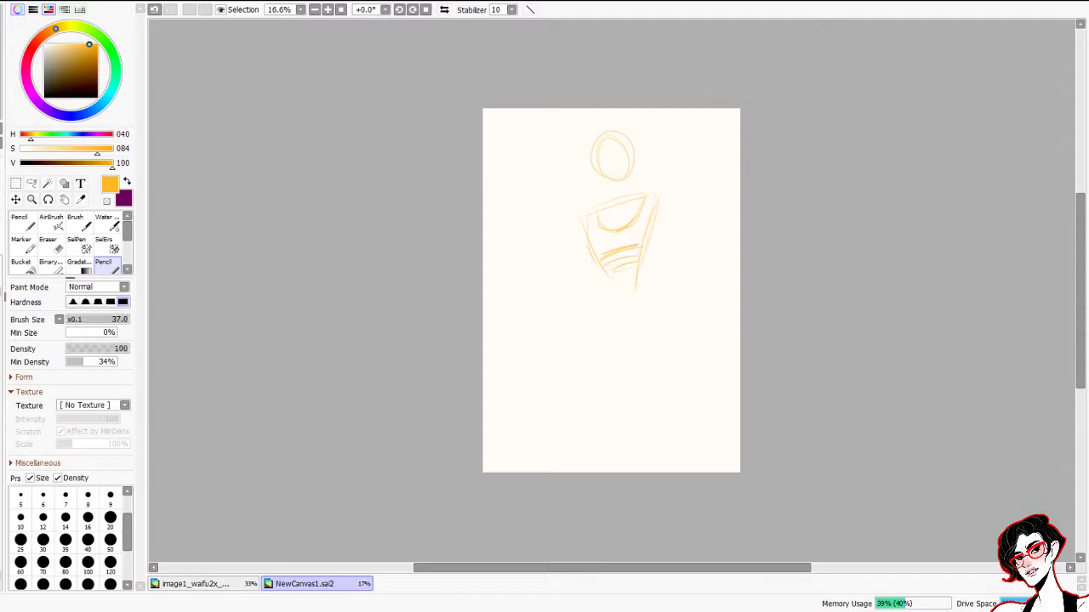
Sketch rounded shoulders and both arms hanging down beside the torso
mouse_move(588, 213)
left_mouse_down()
mouse_move(572, 243)
mouse_move(573, 222)
mouse_move(573, 265)
left_mouse_up()
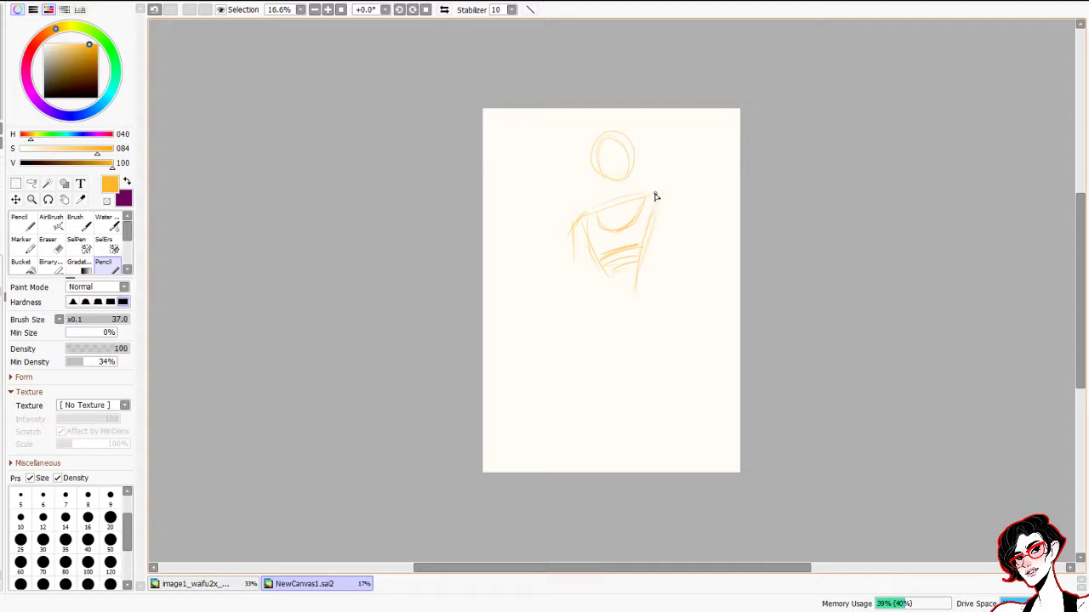
mouse_move(644, 198)
left_mouse_down()
mouse_move(669, 223)
mouse_move(671, 201)
mouse_move(652, 285)
mouse_move(674, 205)
mouse_move(666, 296)
mouse_move(666, 249)
mouse_move(686, 331)
left_mouse_up()
mouse_move(573, 258)
left_mouse_down()
mouse_move(565, 313)
mouse_move(575, 297)
mouse_move(555, 338)
left_mouse_up()
Sketch a long flared skirt with a centre line down to the canvas edge, and outline the hair around the head
mouse_move(600, 264)
left_mouse_down()
mouse_move(613, 301)
mouse_move(630, 299)
mouse_move(655, 272)
mouse_move(645, 247)
mouse_move(641, 295)
mouse_move(654, 291)
mouse_move(597, 313)
mouse_move(603, 277)
mouse_move(562, 471)
left_mouse_up()
left_click_drag(618, 309, 618, 451)
mouse_move(661, 292)
left_mouse_down()
mouse_move(694, 438)
mouse_move(715, 473)
left_mouse_up()
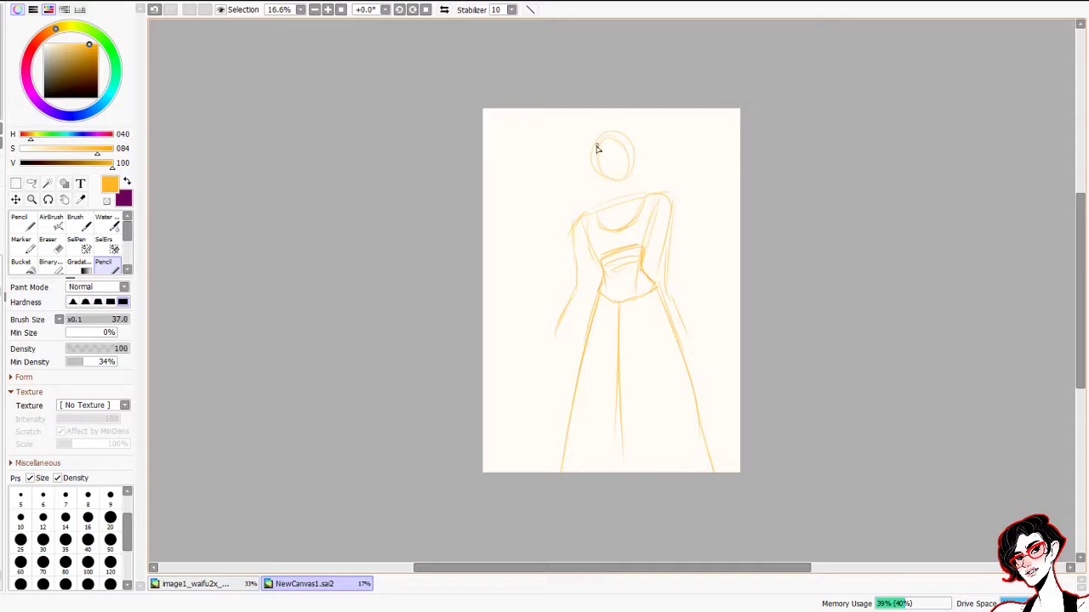
mouse_move(598, 135)
left_mouse_down()
mouse_move(585, 200)
mouse_move(588, 160)
mouse_move(606, 213)
mouse_move(598, 204)
mouse_move(634, 206)
mouse_move(638, 144)
mouse_move(624, 208)
mouse_move(627, 136)
mouse_move(601, 132)
mouse_move(640, 162)
left_mouse_up()
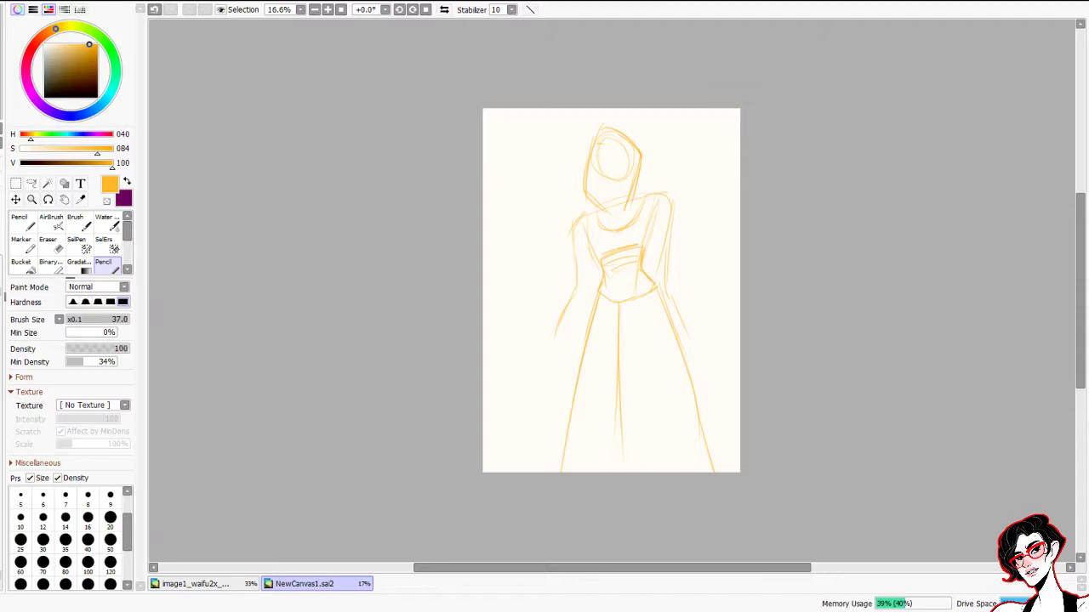
Erase the waist bands and the curved upper edge of the skirt
left_click_drag(722, 226, 661, 247)
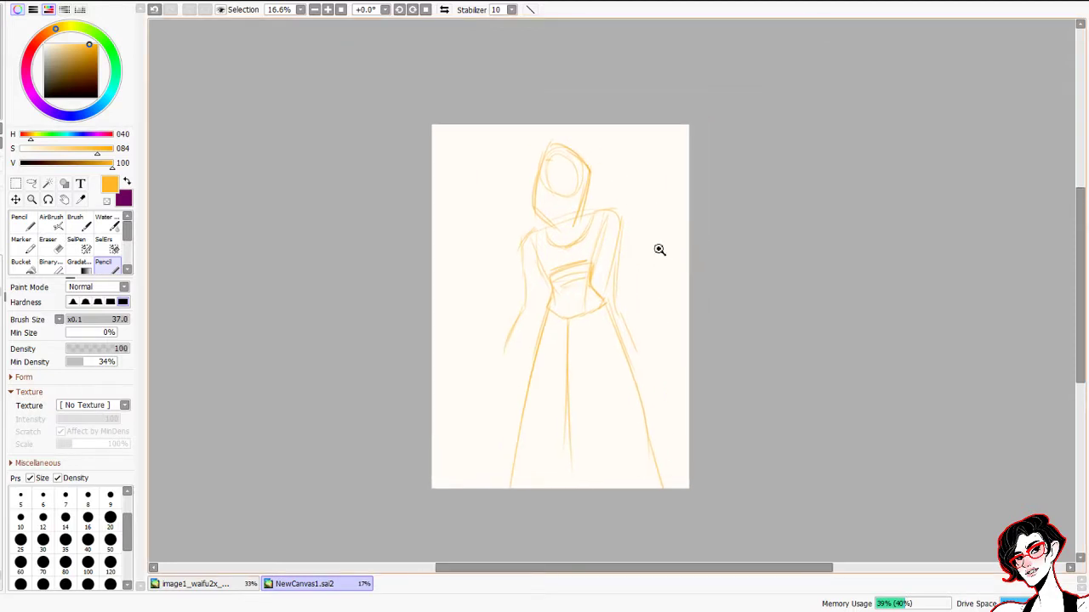
left_click(608, 282, "ctrl")
left_click(611, 278, "ctrl")
key("e")
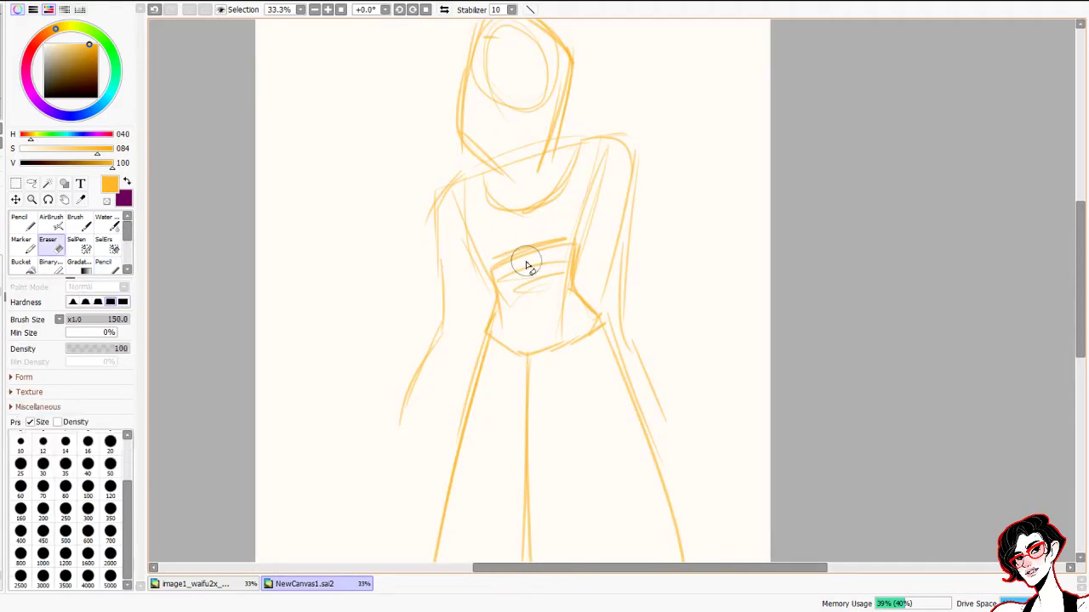
mouse_move(508, 297)
left_mouse_down()
mouse_move(559, 231)
mouse_move(493, 372)
mouse_move(536, 354)
left_mouse_up()
Draw a deep V-shaped neckline and straight bodice lines down both sides of the chest
key("n")
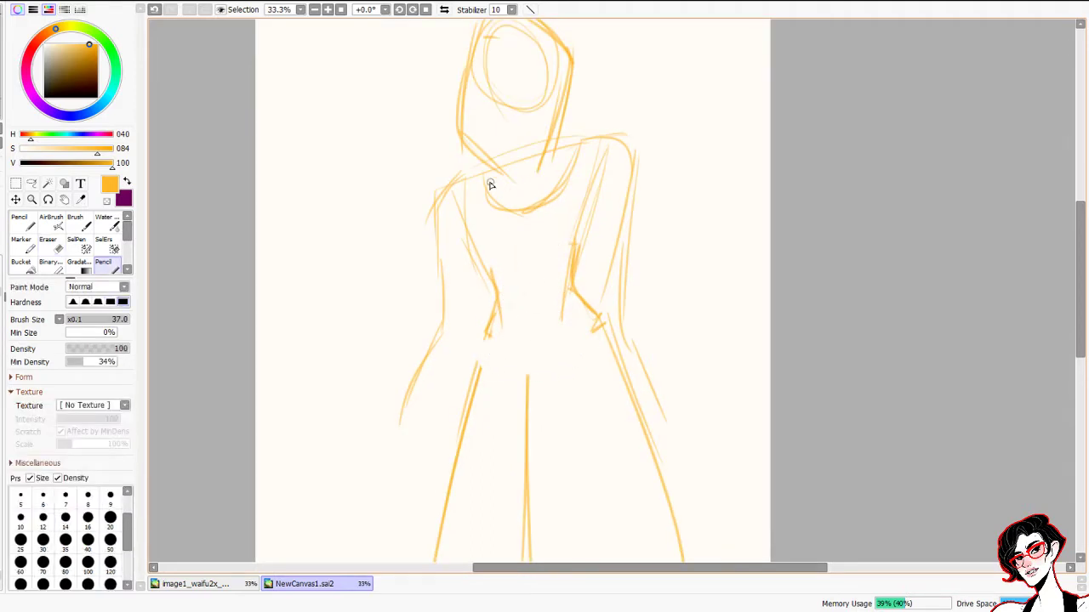
left_click_drag(485, 181, 516, 243)
mouse_move(557, 157)
left_mouse_down()
mouse_move(549, 257)
mouse_move(549, 245)
left_mouse_up()
left_click_drag(556, 165, 539, 258)
left_click_drag(477, 174, 483, 263)
left_click_drag(577, 147, 576, 251)
left_click_drag(507, 227, 529, 252)
Erase the old curved neckline and the lower hair outline around the neck
key("e")
mouse_move(510, 189)
left_mouse_down()
mouse_move(526, 222)
mouse_move(543, 201)
left_mouse_up()
key("n")
key("e")
key("n")
left_click_drag(549, 114, 481, 220)
key("e")
left_click_drag(441, 283, 393, 223)
mouse_move(496, 127)
left_mouse_down()
mouse_move(505, 189)
mouse_move(477, 248)
left_mouse_up()
Redraw the left shoulder and upper arm with a heavier contour
key("n")
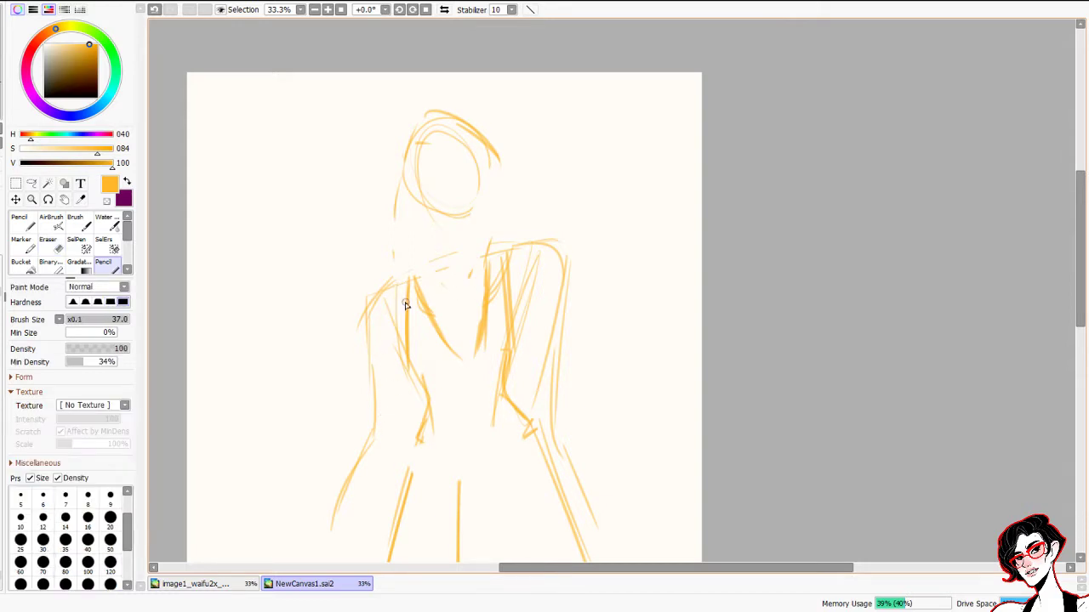
mouse_move(408, 279)
left_mouse_down()
mouse_move(373, 295)
mouse_move(372, 391)
left_mouse_up()
left_click_drag(368, 330, 373, 433)
left_click_drag(478, 500, 460, 451)
Erase the straight bodice side lines and draw a curved contour for the left side of the bust
key("e")
left_click_drag(389, 243, 403, 341)
left_click_drag(489, 223, 476, 359)
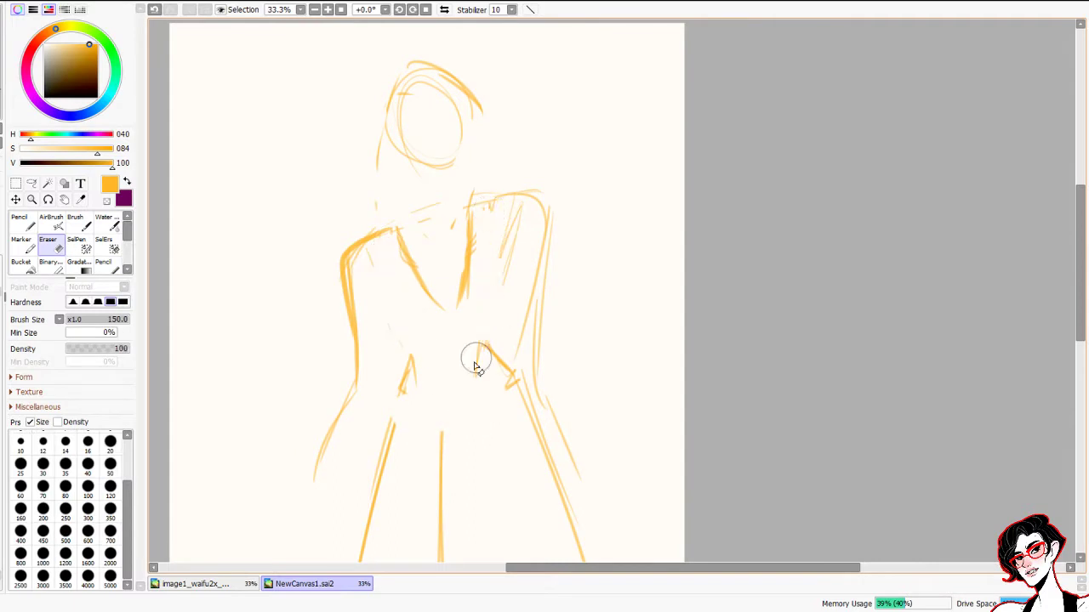
key("n")
left_click_drag(380, 279, 406, 352)
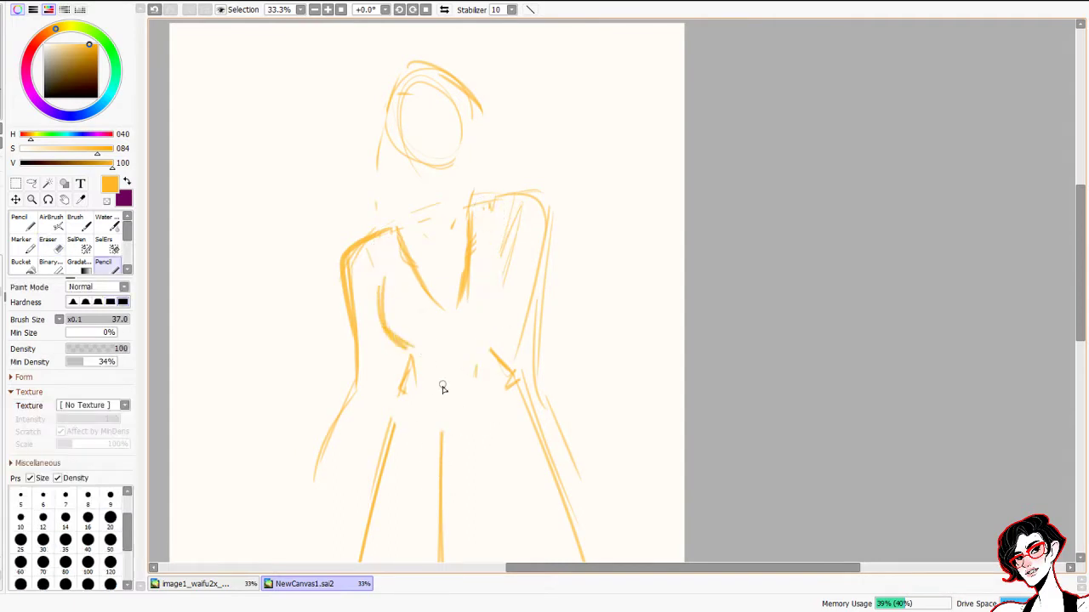
Draw the right side of the bodice and a curved underbust line joining both sides
left_click(600, 327, "ctrl+alt")
left_click(602, 328, "ctrl+alt")
left_click_drag(604, 387, 477, 334)
left_click(428, 243, "ctrl")
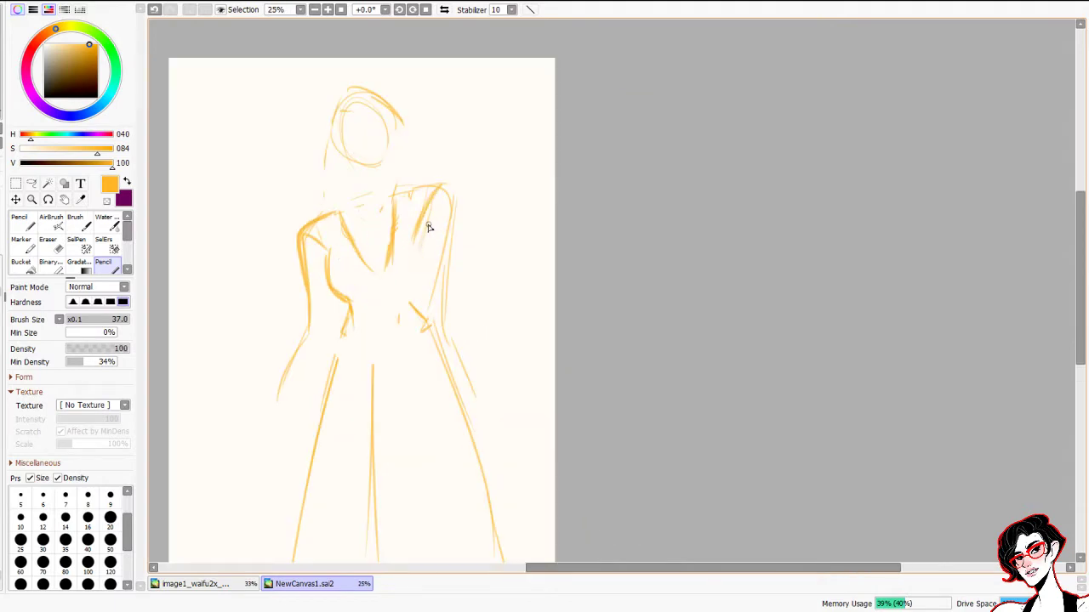
mouse_move(420, 226)
left_mouse_down()
mouse_move(419, 336)
mouse_move(374, 253)
mouse_move(354, 306)
mouse_move(413, 282)
left_mouse_up()
left_click_drag(350, 300, 415, 282)
Redraw the face as a narrower oval with a neckline below, and add a small arrow beside the head
mouse_move(351, 102)
left_mouse_down()
mouse_move(347, 163)
mouse_move(373, 108)
mouse_move(353, 170)
mouse_move(360, 107)
mouse_move(362, 165)
mouse_move(375, 177)
mouse_move(354, 171)
mouse_move(358, 194)
mouse_move(339, 211)
left_mouse_up()
left_click_drag(413, 121, 434, 119)
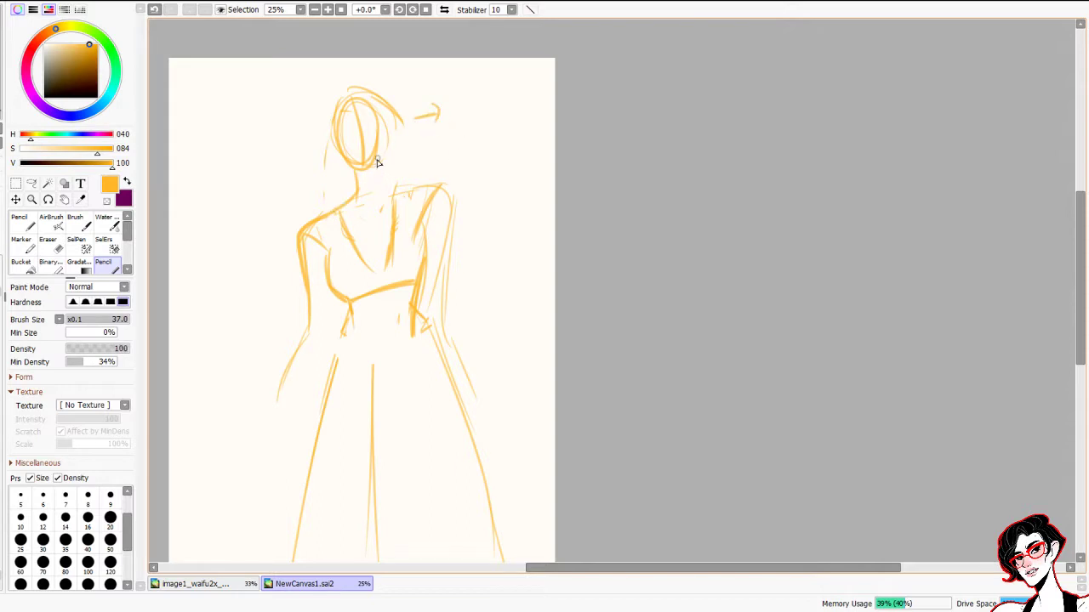
Strengthen the right neck, shoulder and arm contour, and redraw the left forearm with a rough hand
mouse_move(372, 168)
left_mouse_down()
mouse_move(452, 232)
mouse_move(455, 195)
mouse_move(441, 320)
mouse_move(448, 269)
mouse_move(460, 397)
left_mouse_up()
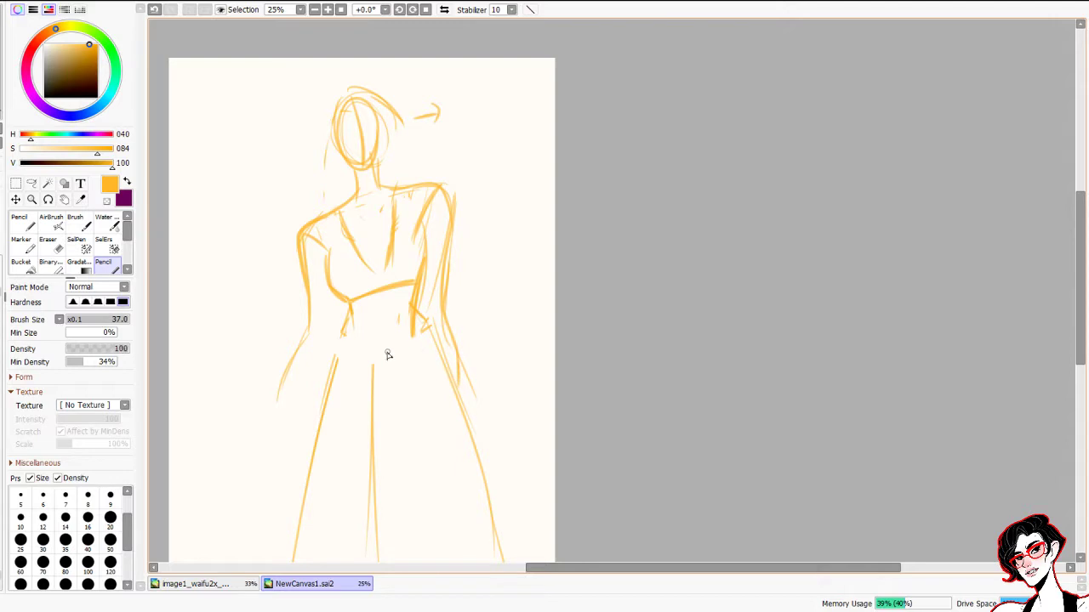
left_click_drag(310, 309, 250, 420)
mouse_move(250, 430)
left_mouse_down()
mouse_move(279, 446)
mouse_move(270, 421)
mouse_move(268, 456)
mouse_move(263, 420)
mouse_move(270, 469)
mouse_move(256, 447)
mouse_move(249, 463)
mouse_move(271, 476)
left_mouse_up()
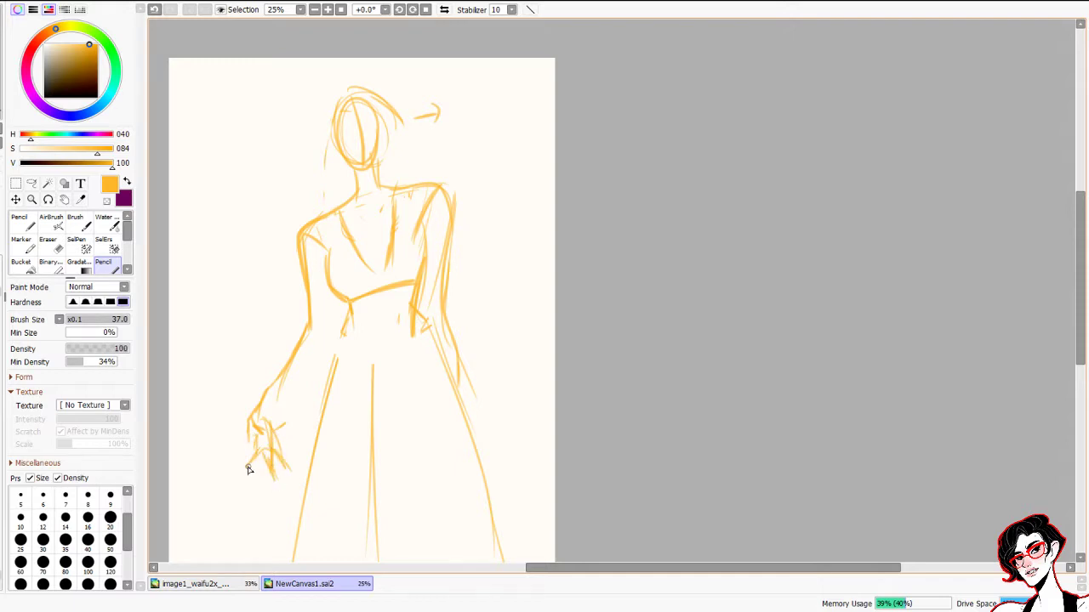
mouse_move(476, 76)
left_mouse_down()
mouse_move(476, 131)
mouse_move(448, 106)
left_mouse_up()
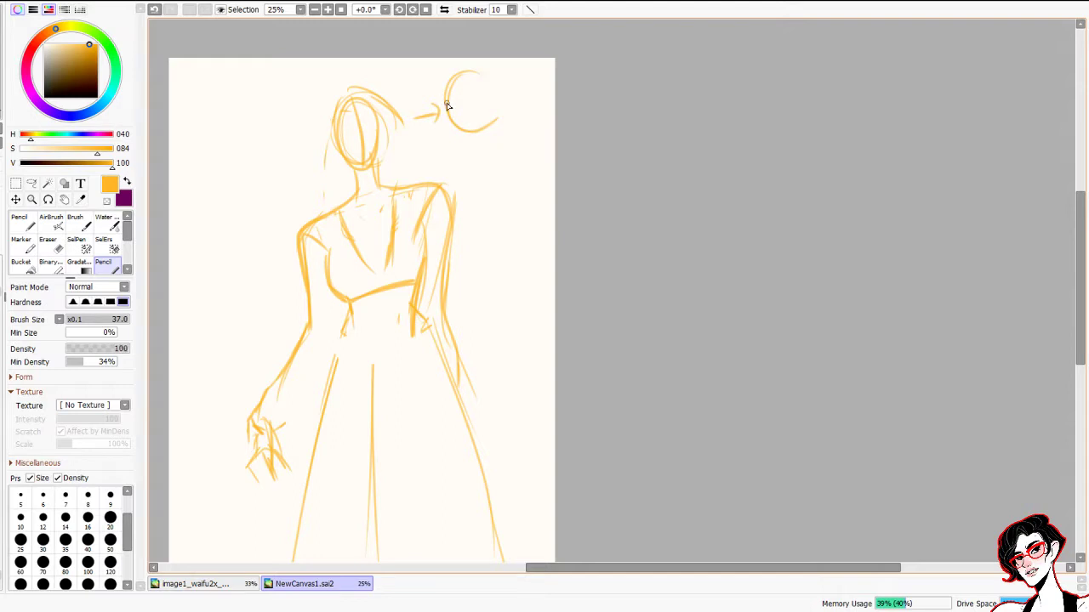
key("ctrl+z")
key("ctrl+z")
Scale the whole sketch down to about half size and place it near the middle of the canvas
key("ctrl+t")
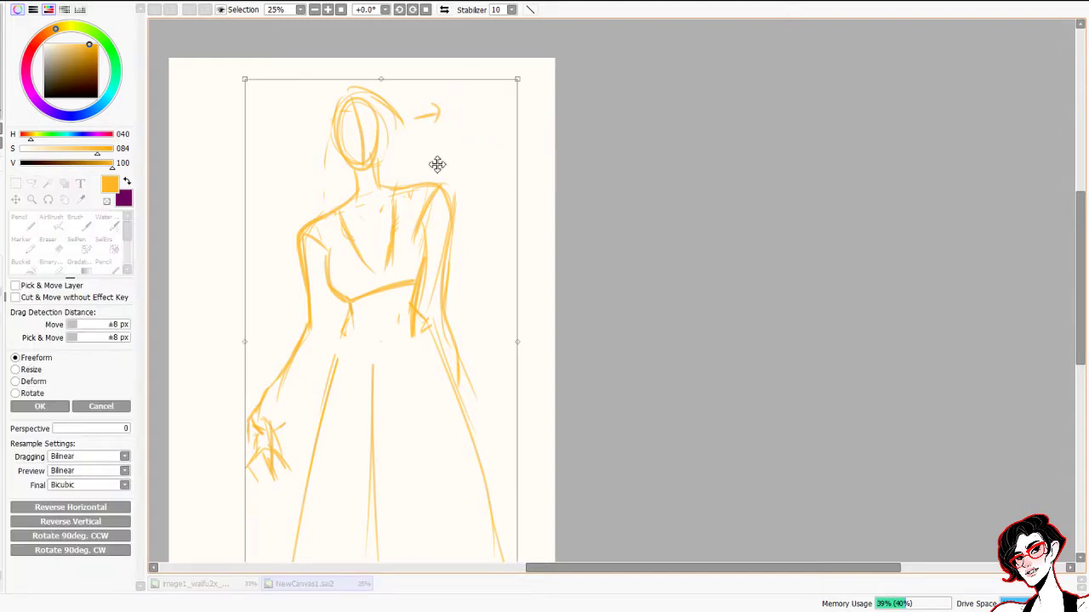
left_click_drag(243, 79, 408, 314)
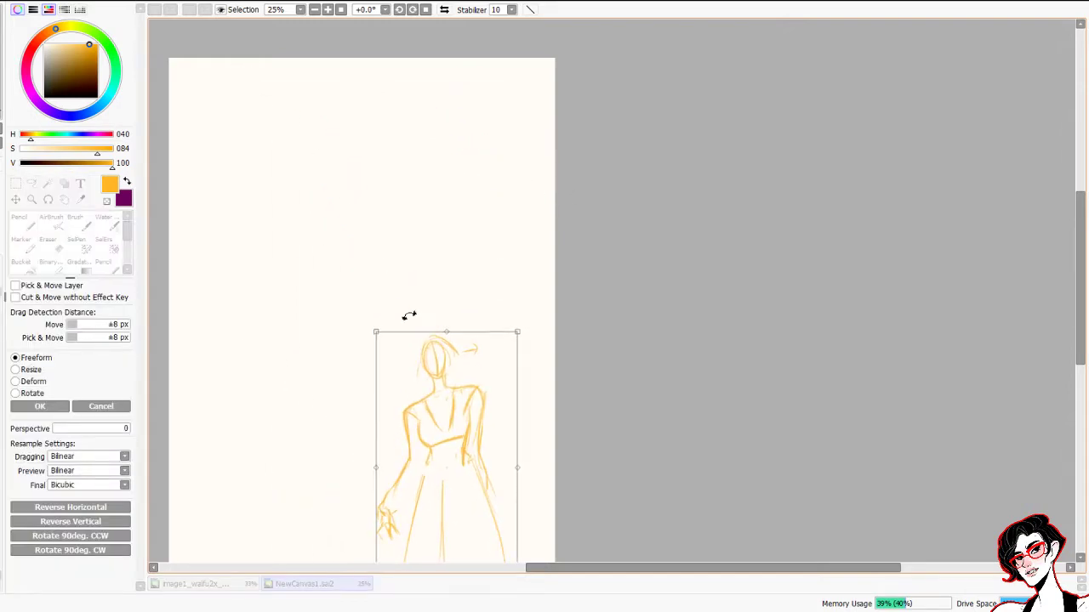
mouse_move(481, 389)
left_mouse_down()
mouse_move(360, 234)
mouse_move(374, 165)
mouse_move(382, 204)
left_mouse_up()
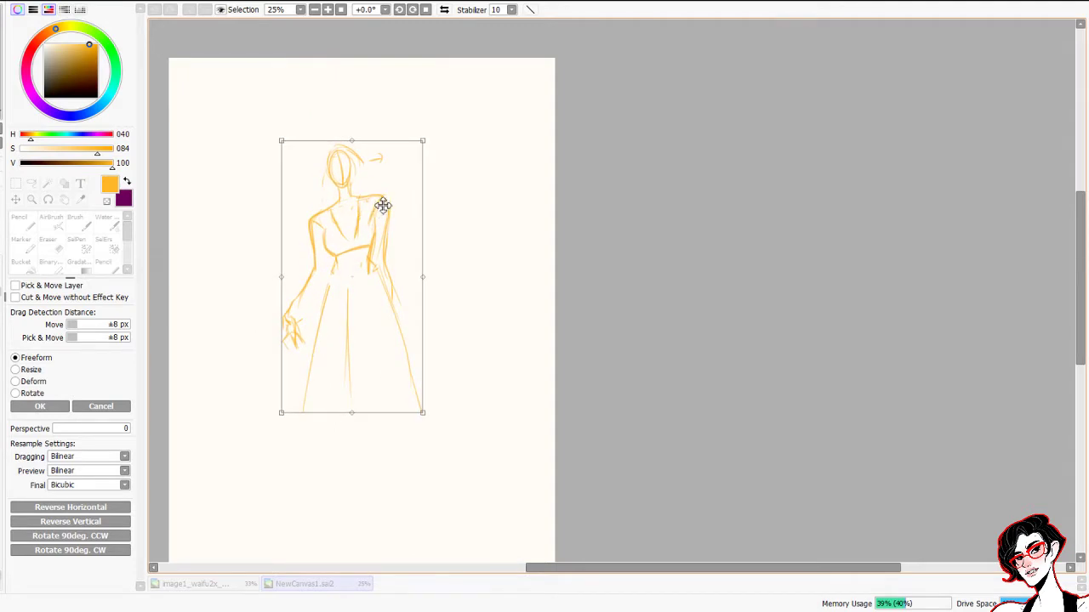
key("Return")
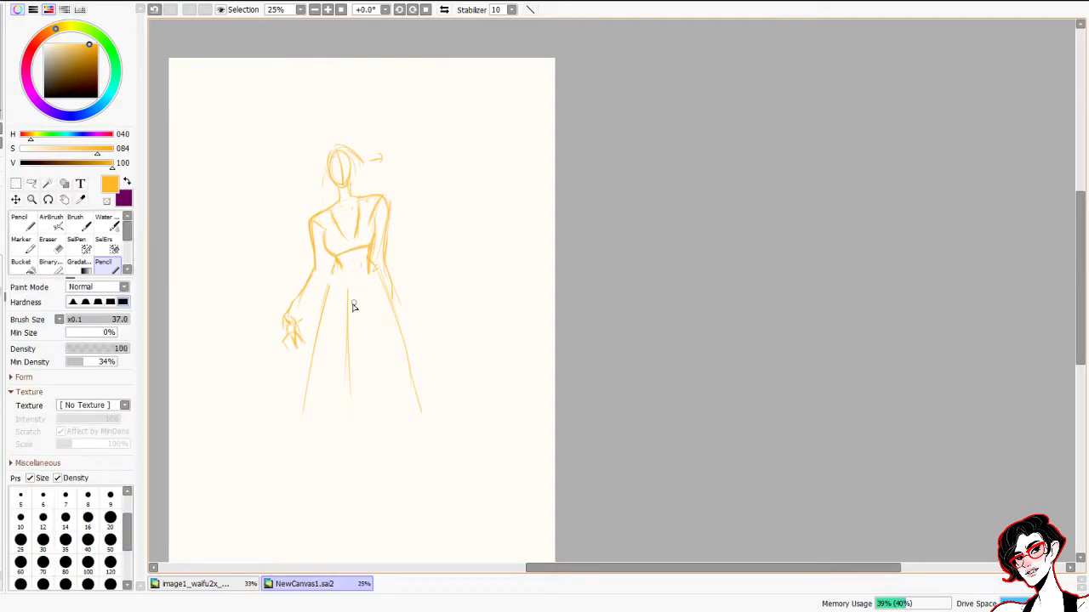
Sketch the pelvis and both full-length legs over the skirt, tapering to the ankles
mouse_move(349, 309)
left_mouse_down()
mouse_move(368, 282)
mouse_move(334, 265)
mouse_move(352, 305)
left_mouse_up()
mouse_move(374, 268)
left_mouse_down()
mouse_move(404, 339)
mouse_move(387, 413)
left_mouse_up()
left_click_drag(393, 328, 380, 430)
left_click_drag(384, 381, 368, 468)
mouse_move(351, 304)
left_mouse_down()
mouse_move(364, 410)
mouse_move(362, 368)
mouse_move(373, 404)
left_mouse_up()
mouse_move(390, 368)
left_mouse_down()
mouse_move(394, 406)
mouse_move(372, 494)
left_mouse_up()
left_click_drag(366, 397, 372, 497)
left_click_drag(330, 279, 344, 360)
mouse_move(329, 303)
left_mouse_down()
mouse_move(348, 377)
mouse_move(345, 351)
mouse_move(348, 365)
mouse_move(337, 479)
left_mouse_up()
left_click_drag(365, 382, 339, 487)
Erase the left arm and upper skirt line, and redraw the arm as a slimmer contour down to the hand
key("e")
mouse_move(333, 286)
left_mouse_down()
mouse_move(343, 357)
mouse_move(314, 260)
mouse_move(287, 311)
mouse_move(286, 282)
left_mouse_up()
key("n")
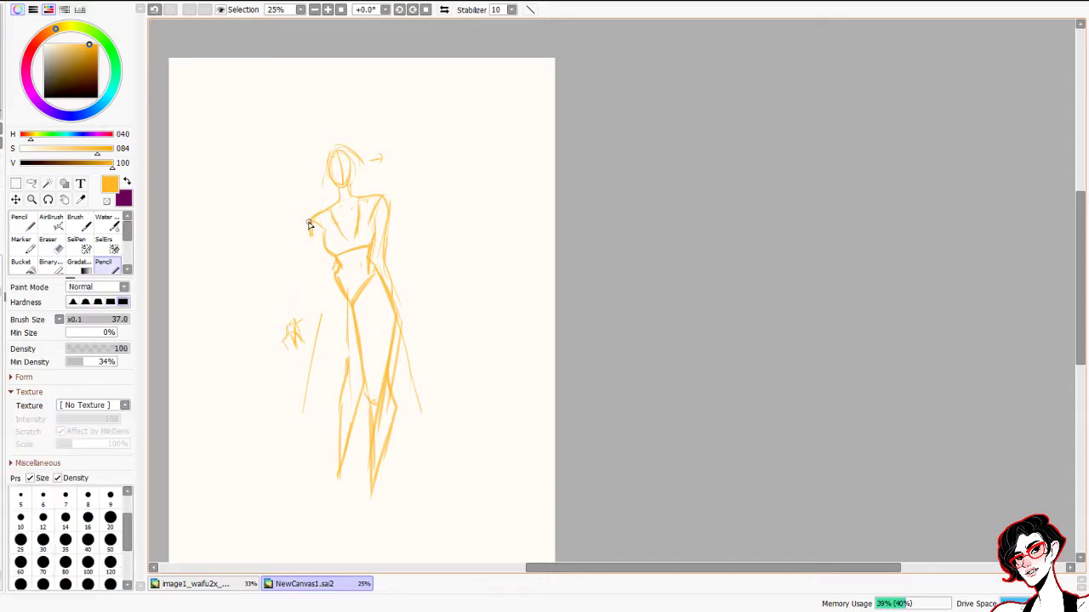
mouse_move(322, 216)
left_mouse_down()
mouse_move(311, 221)
mouse_move(284, 330)
left_mouse_up()
Erase the right arm, the right skirt line and the stray lines along the torso and hip
key("e")
left_click_drag(388, 213, 384, 263)
mouse_move(409, 308)
left_mouse_down()
mouse_move(387, 357)
mouse_move(400, 307)
mouse_move(427, 431)
mouse_move(382, 367)
mouse_move(377, 445)
mouse_move(384, 412)
left_mouse_up()
key("n")
key("e")
left_click_drag(375, 279, 384, 299)
key("n")
key("e")
left_click_drag(377, 220, 370, 259)
Redraw the figure's right side from the shoulder through waist and hip, and extend the right leg to a pointed foot
key("n")
mouse_move(382, 196)
left_mouse_down()
mouse_move(375, 247)
mouse_move(337, 226)
mouse_move(370, 245)
mouse_move(371, 267)
mouse_move(401, 299)
mouse_move(374, 517)
left_mouse_up()
key("e")
key("n")
left_click_drag(371, 396, 375, 523)
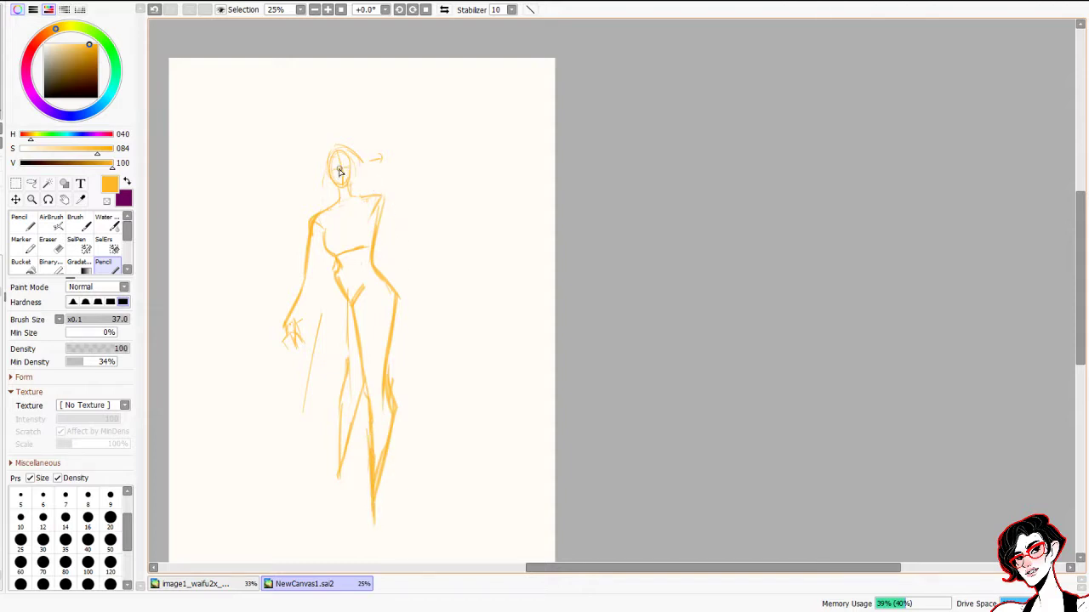
Add guidelines to the face and sketch a crescent moon above the figure
left_click_drag(342, 154, 346, 182)
mouse_move(439, 83)
left_mouse_down()
mouse_move(423, 86)
mouse_move(439, 123)
left_mouse_up()
Sketch the right arm bent at the elbow and raised outward, ending in an open hand
mouse_move(380, 204)
left_mouse_down()
mouse_move(409, 270)
mouse_move(448, 207)
left_mouse_up()
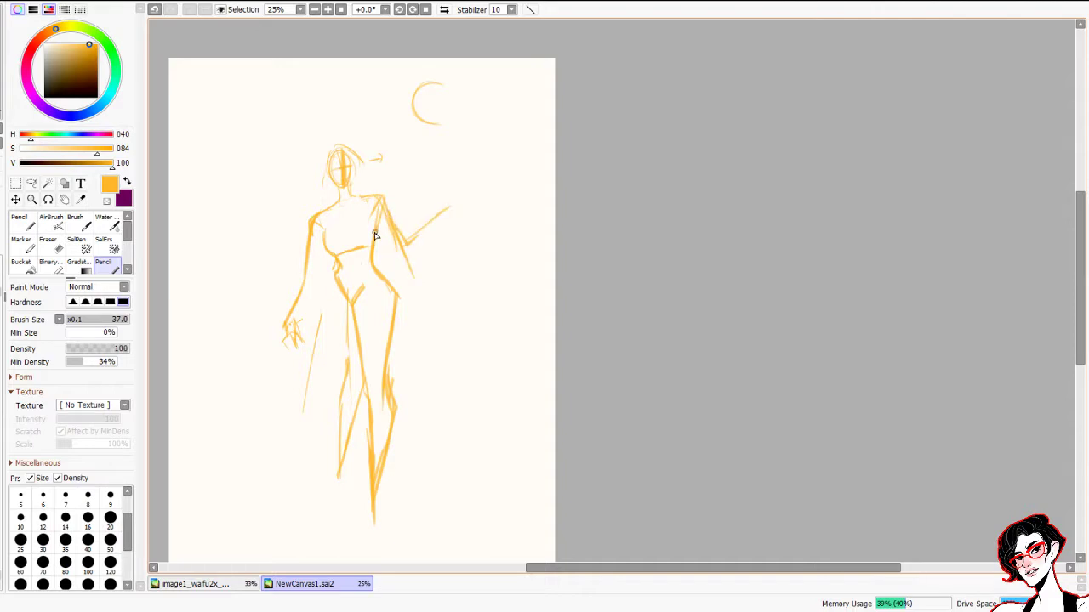
mouse_move(372, 232)
left_mouse_down()
mouse_move(408, 243)
mouse_move(446, 200)
left_mouse_up()
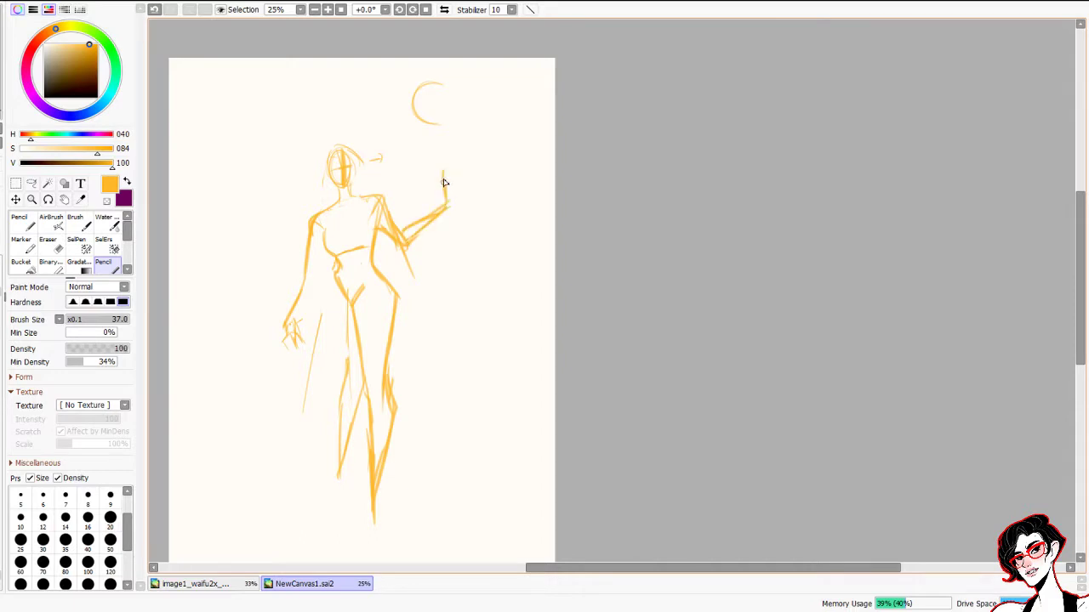
left_click_drag(456, 177, 469, 186)
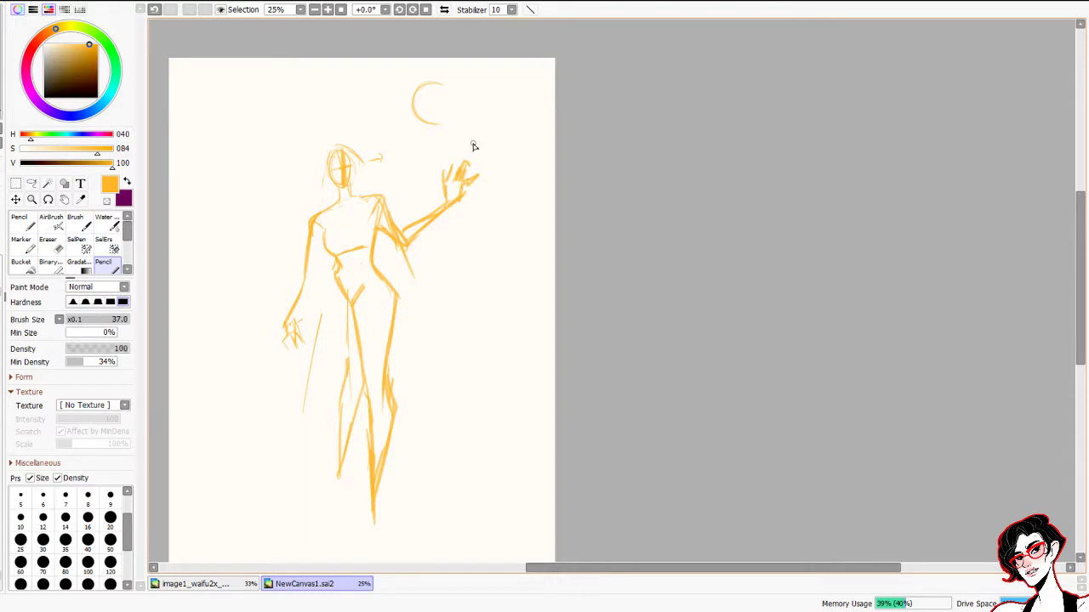
Refine the lowered left arm and wrist, and erase the old fingers
mouse_move(325, 248)
left_mouse_down()
mouse_move(311, 290)
mouse_move(313, 277)
left_mouse_up()
left_click_drag(306, 263, 288, 303)
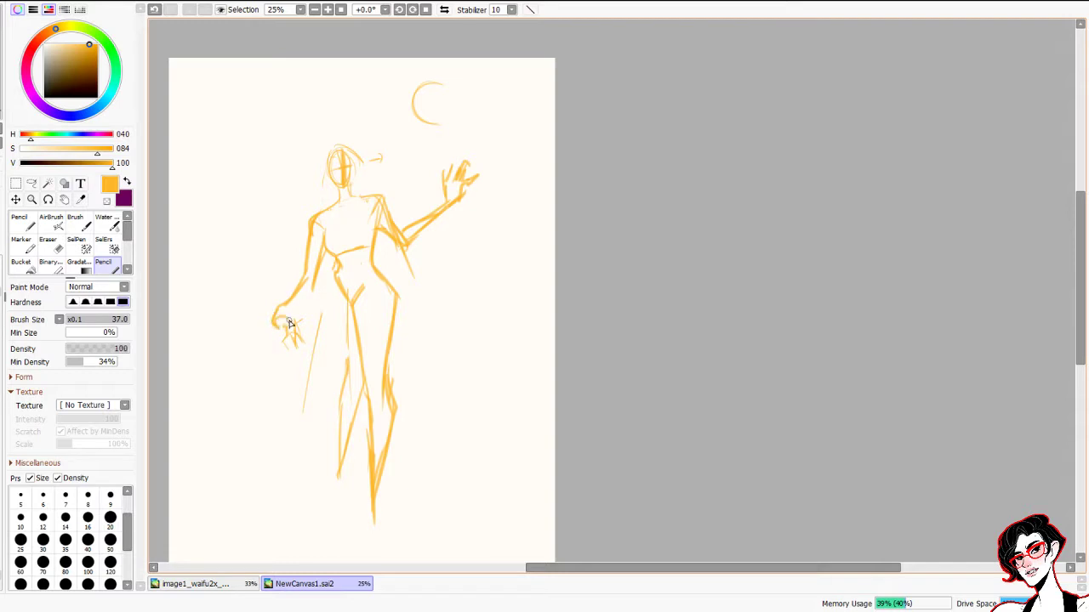
key("e")
mouse_move(297, 323)
left_mouse_down()
mouse_move(281, 346)
mouse_move(295, 348)
mouse_move(265, 338)
mouse_move(287, 342)
mouse_move(267, 355)
mouse_move(287, 359)
left_mouse_up()
Sketch a tied pouch with a narrow neck and rounded bottom hanging from the lowered hand
key("n")
left_click_drag(268, 362, 273, 405)
left_click_drag(286, 350, 300, 408)
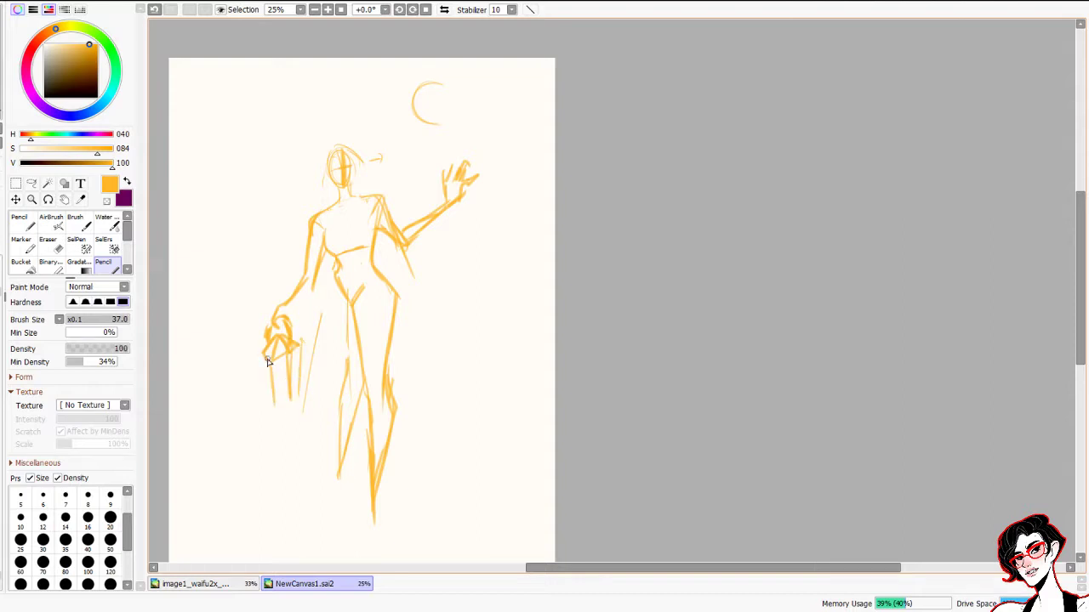
key("ctrl+z")
key("ctrl+z")
left_click_drag(260, 360, 261, 391)
mouse_move(297, 346)
left_mouse_down()
mouse_move(303, 410)
mouse_move(262, 394)
mouse_move(272, 407)
mouse_move(297, 397)
mouse_move(254, 364)
mouse_move(258, 381)
mouse_move(286, 347)
mouse_move(263, 390)
mouse_move(270, 402)
mouse_move(288, 384)
mouse_move(284, 407)
mouse_move(301, 366)
mouse_move(281, 360)
left_mouse_up()
key("e")
key("n")
key("e")
key("n")
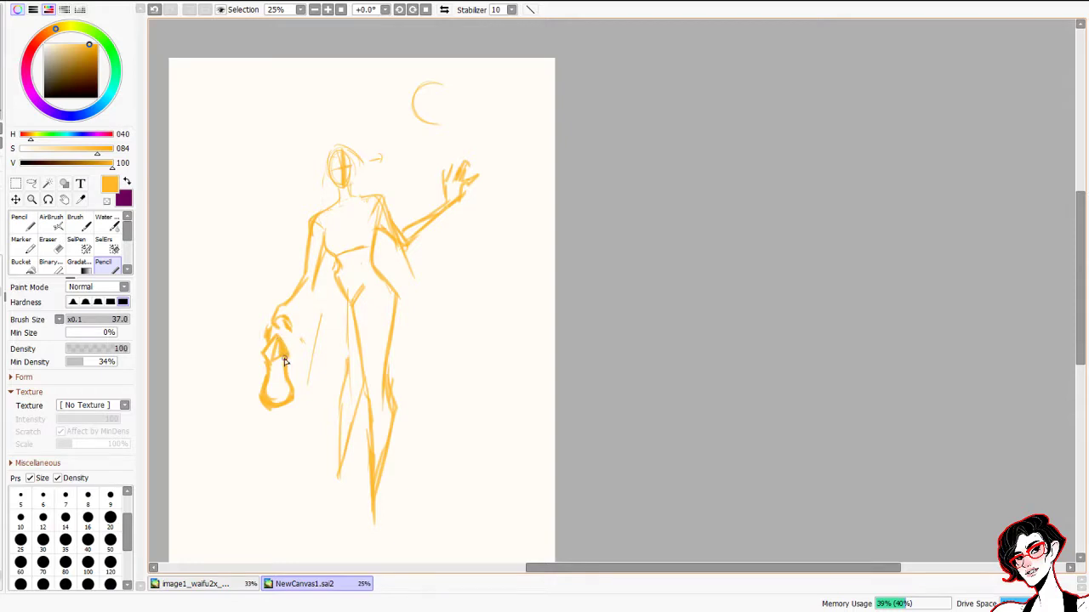
mouse_move(283, 324)
left_mouse_down()
mouse_move(289, 352)
mouse_move(296, 346)
left_mouse_up()
Erase the leftover left skirt line and old leg edge, and redraw the left leg fuller from waist to shin
key("e")
left_click_drag(327, 306, 312, 434)
left_click_drag(332, 339, 332, 476)
key("n")
mouse_move(337, 265)
left_mouse_down()
mouse_move(326, 313)
mouse_move(335, 474)
left_mouse_up()
left_click_drag(352, 422, 347, 488)
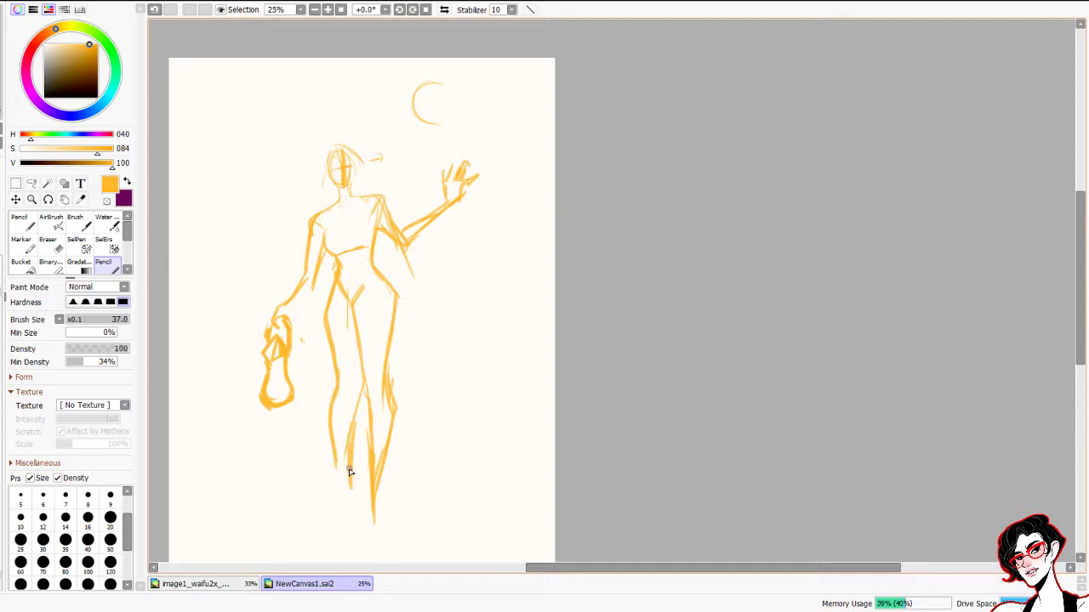
Redraw the pelvis V with curved hip lines and add a centre line down the torso
key("e")
mouse_move(357, 297)
left_mouse_down()
mouse_move(345, 301)
mouse_move(355, 308)
left_mouse_up()
key("n")
left_click_drag(337, 274, 356, 316)
left_click_drag(379, 276, 366, 295)
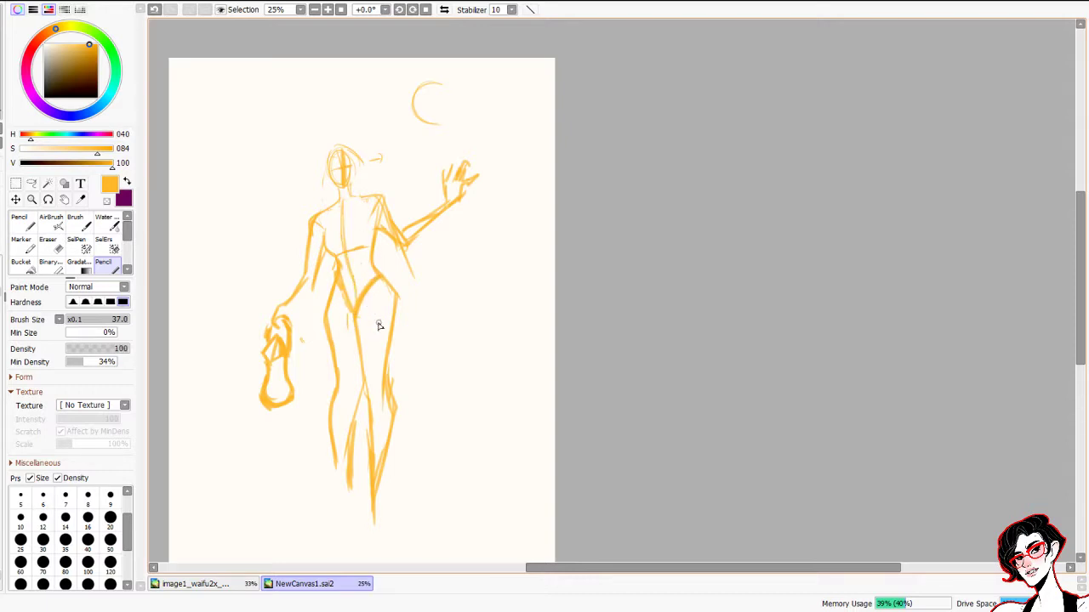
key("e")
mouse_move(355, 309)
left_mouse_down()
mouse_move(377, 282)
mouse_move(364, 311)
mouse_move(382, 291)
mouse_move(364, 316)
mouse_move(372, 265)
mouse_move(395, 315)
left_mouse_up()
key("n")
key("ctrl+z")
Draw the inner edge of the lowered forearm and extend the left shin toward the foot
mouse_move(311, 292)
left_mouse_down()
mouse_move(290, 321)
mouse_move(323, 282)
left_mouse_up()
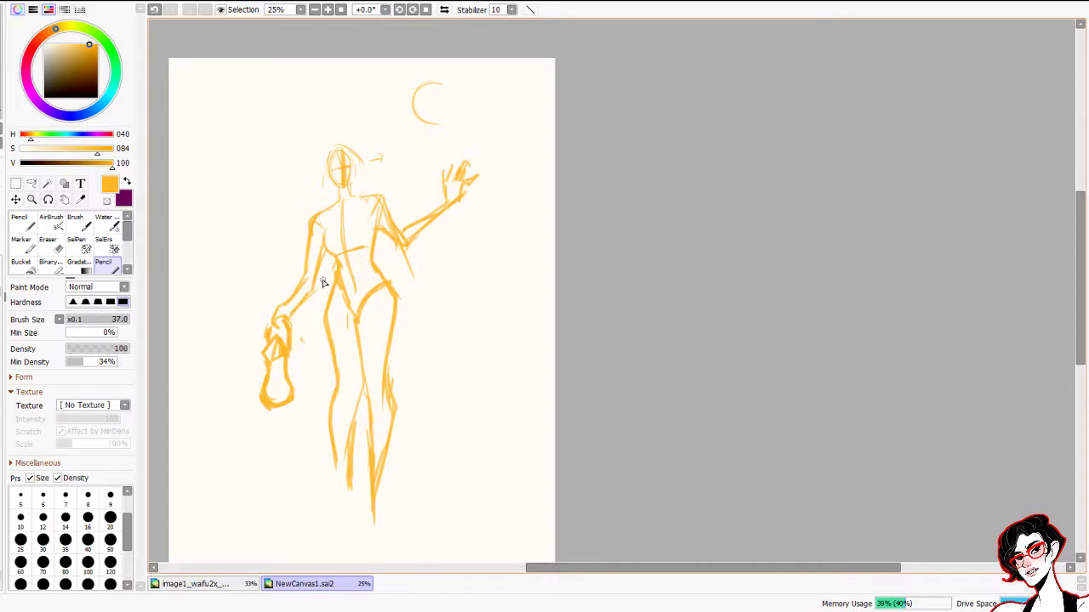
left_click_drag(351, 436, 341, 504)
Sketch a long branch-like shaft from the raised hand to the canvas's right edge, with short curved strokes beside the fingers
left_click_drag(403, 125, 439, 165)
key("ctrl+z")
left_click_drag(475, 186, 537, 231)
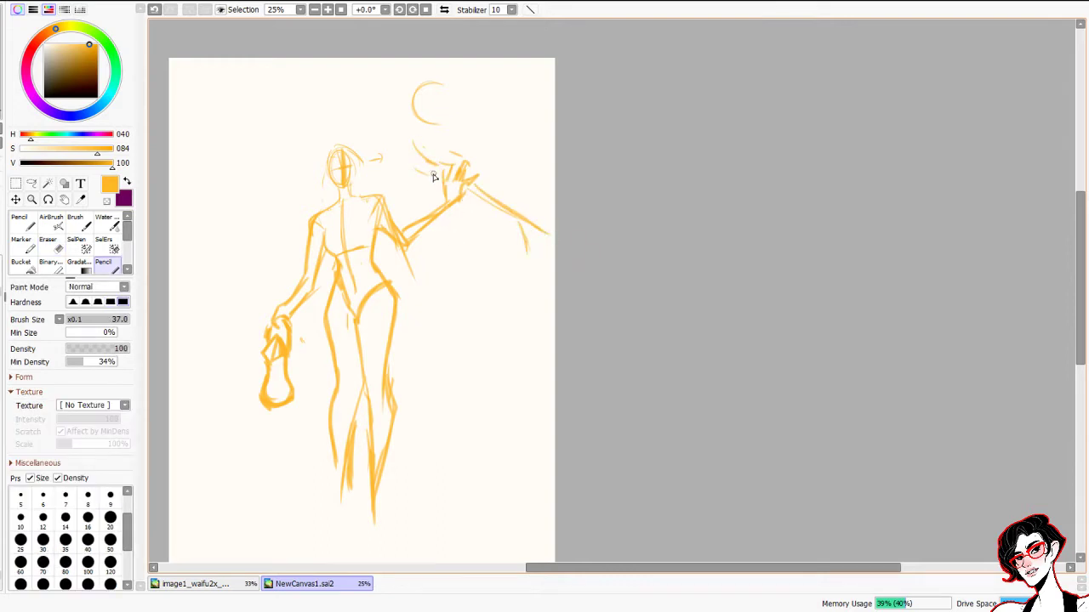
left_click_drag(424, 146, 465, 148)
left_click_drag(499, 195, 553, 199)
Draw the left foot below the shin and add the inner curve of the crescent moon
left_click_drag(338, 446, 337, 543)
left_click_drag(347, 491, 337, 546)
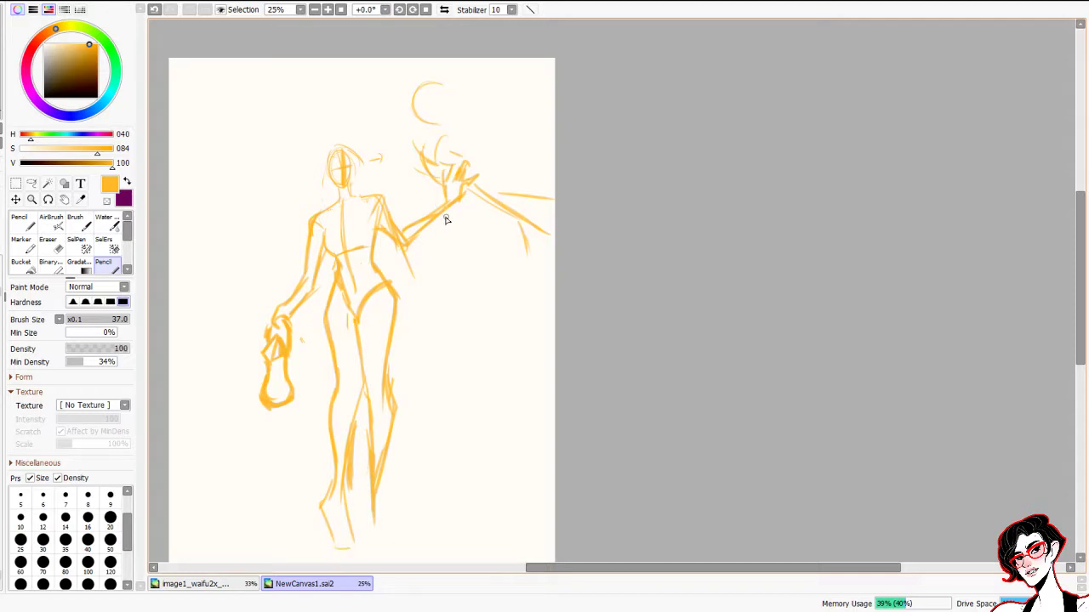
mouse_move(441, 87)
left_mouse_down()
mouse_move(419, 100)
mouse_move(441, 117)
left_mouse_up()
left_click_drag(483, 361, 501, 298)
left_click_drag(285, 219, 336, 322)
left_click_drag(289, 99, 262, 362)
key("ctrl+z")
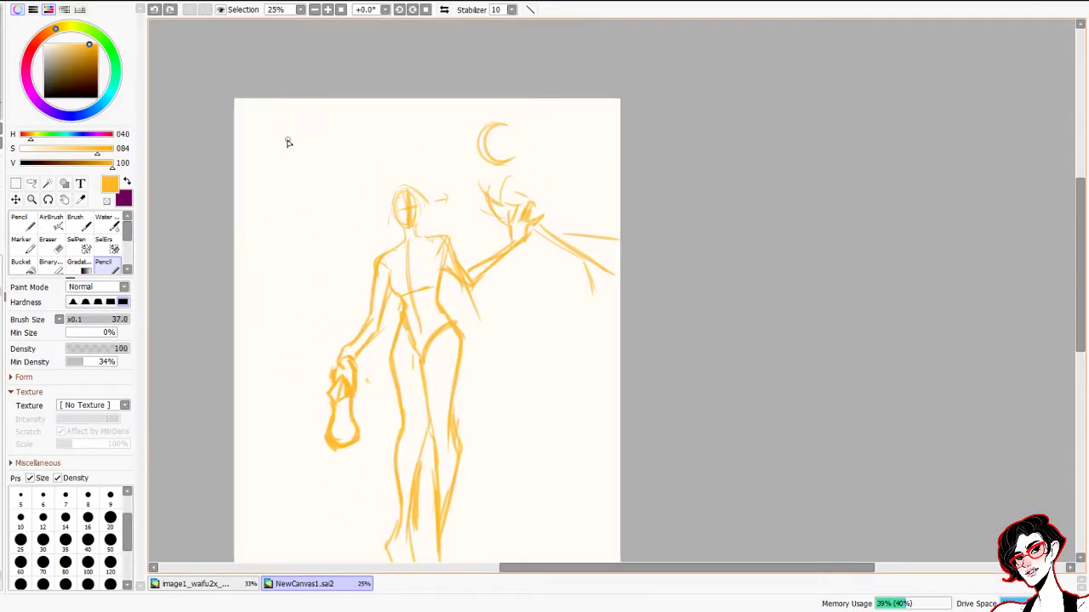
mouse_move(265, 295)
left_mouse_down()
mouse_move(287, 209)
mouse_move(340, 110)
mouse_move(365, 92)
mouse_move(266, 163)
left_mouse_up()
key("ctrl+z")
Sketch forked tree limbs reaching across the canvas's upper-left corner toward the top edge
left_click_drag(278, 99, 254, 158)
mouse_move(255, 158)
left_mouse_down()
mouse_move(244, 97)
mouse_move(256, 161)
left_mouse_up()
mouse_move(303, 117)
left_mouse_down()
mouse_move(271, 202)
mouse_move(274, 177)
mouse_move(345, 130)
mouse_move(305, 156)
left_mouse_up()
key("ctrl+z")
key("ctrl+z")
left_click_drag(355, 125, 302, 158)
left_click_drag(342, 145, 288, 188)
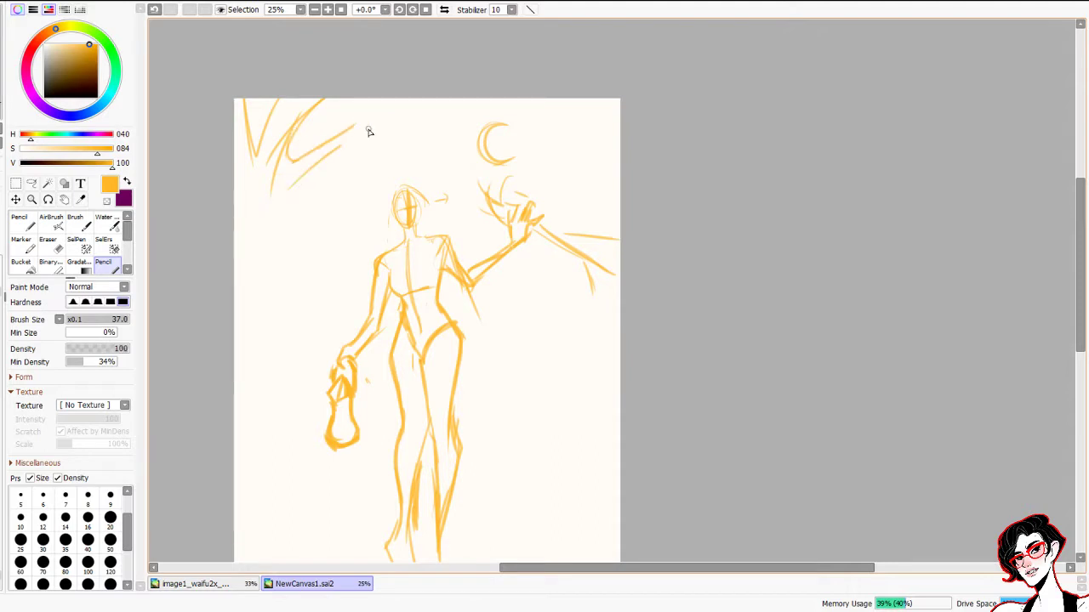
mouse_move(337, 136)
left_mouse_down()
mouse_move(369, 78)
mouse_move(370, 95)
mouse_move(416, 99)
left_mouse_up()
left_click_drag(374, 131, 426, 104)
Draw a tall tree trunk line curving from the upper-left limbs down the canvas's left side to the ground
mouse_move(297, 174)
left_mouse_down()
mouse_move(271, 230)
mouse_move(272, 287)
left_mouse_up()
left_click_drag(274, 226, 262, 420)
left_click_drag(264, 287, 262, 510)
scroll(340, 340, "down", 3)
key("ctrl+z")
key("ctrl+z")
left_click_drag(306, 138, 277, 308)
key("ctrl+z")
left_click_drag(247, 268, 230, 513)
left_click_drag(235, 379, 245, 553)
left_click_drag(379, 446, 370, 201)
left_click_drag(233, 212, 228, 367)
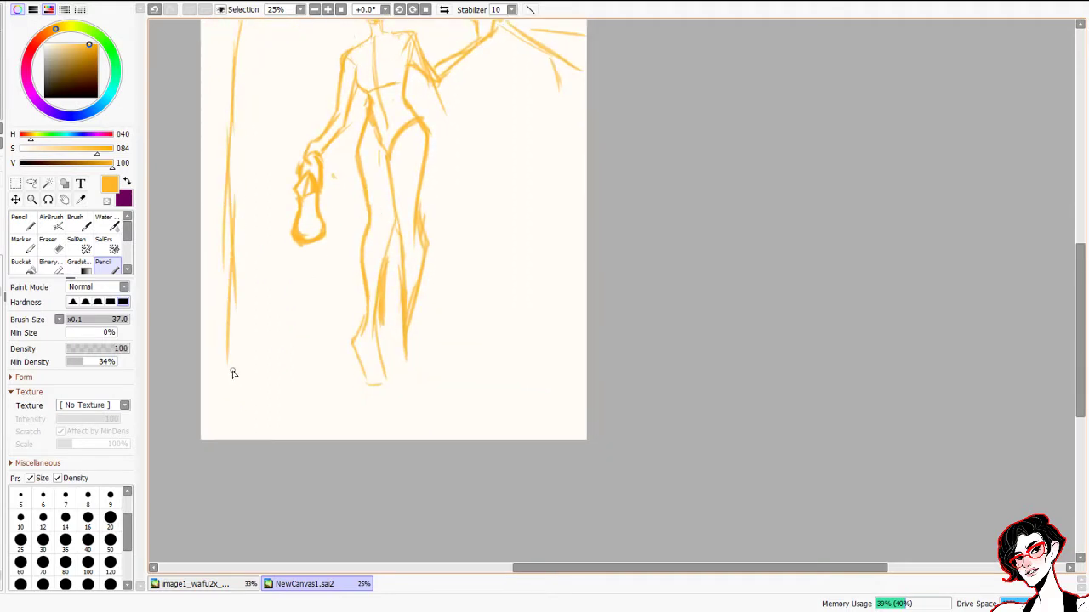
mouse_move(220, 255)
left_mouse_down()
mouse_move(235, 393)
mouse_move(215, 420)
left_mouse_up()
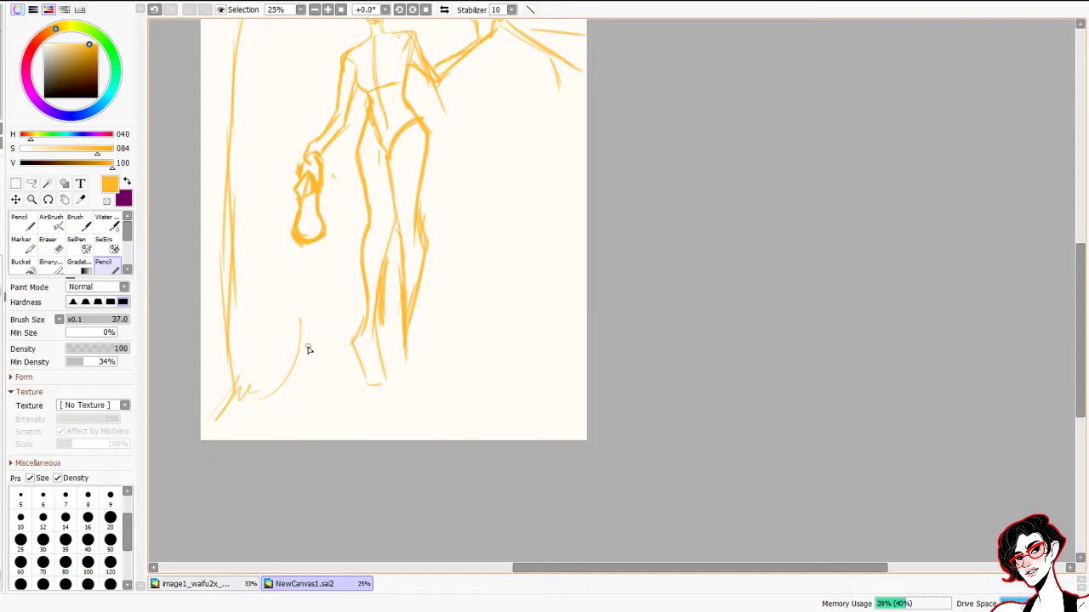
key("ctrl+z")
left_click_drag(232, 399, 320, 398)
left_click_drag(389, 391, 419, 390)
key("ctrl+z")
key("ctrl+z")
mouse_move(227, 358)
left_mouse_down()
mouse_move(234, 387)
mouse_move(347, 343)
left_mouse_up()
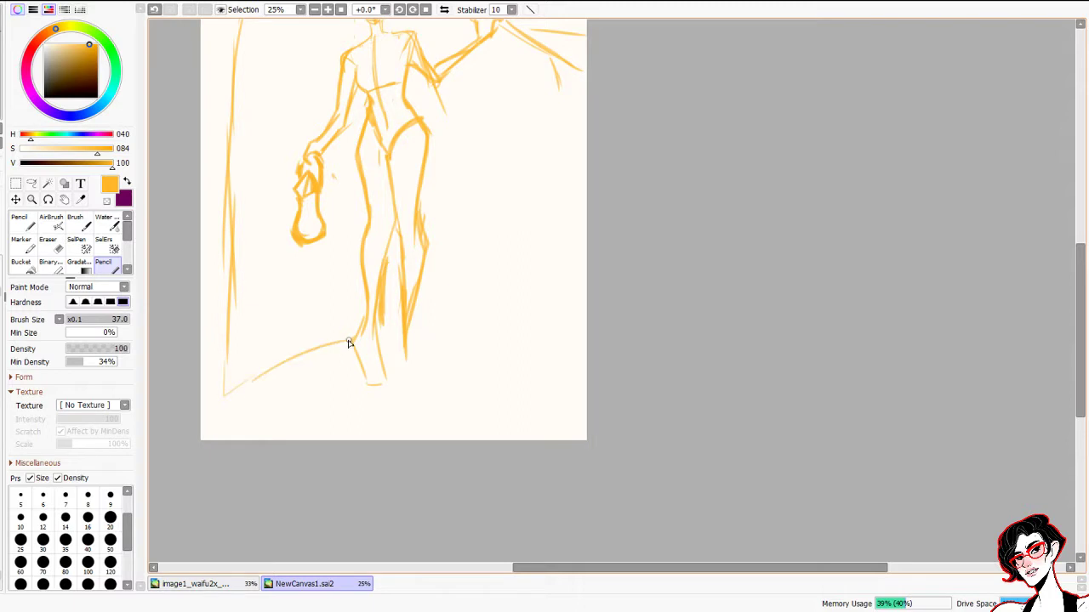
key("ctrl+z")
key("ctrl+z")
Sketch loose horizontal ground lines on both sides of the feet and add a short finger stroke to the raised hand
scroll(476, 383, "up", 3)
mouse_move(406, 395)
left_mouse_down()
mouse_move(488, 391)
mouse_move(395, 410)
left_mouse_up()
left_click_drag(395, 410, 485, 408)
mouse_move(338, 393)
left_mouse_down()
mouse_move(310, 406)
mouse_move(299, 428)
left_mouse_up()
left_click_drag(546, 396, 502, 514)
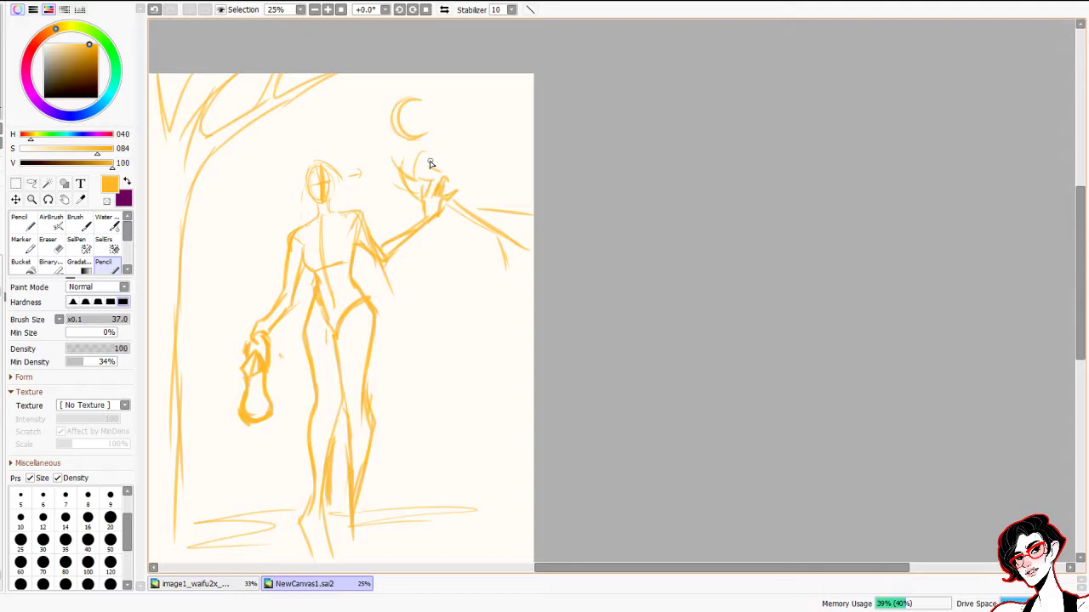
left_click_drag(438, 160, 442, 172)
Draw a tall trunk below the raised hand on the canvas's right side, with a limb curving to the upper-right corner
left_click_drag(460, 224, 461, 408)
left_click_drag(451, 264, 438, 479)
left_click_drag(452, 287, 434, 481)
left_click_drag(472, 246, 478, 501)
mouse_move(475, 209)
left_mouse_down()
mouse_move(509, 92)
mouse_move(531, 75)
left_mouse_up()
left_click_drag(484, 148, 535, 74)
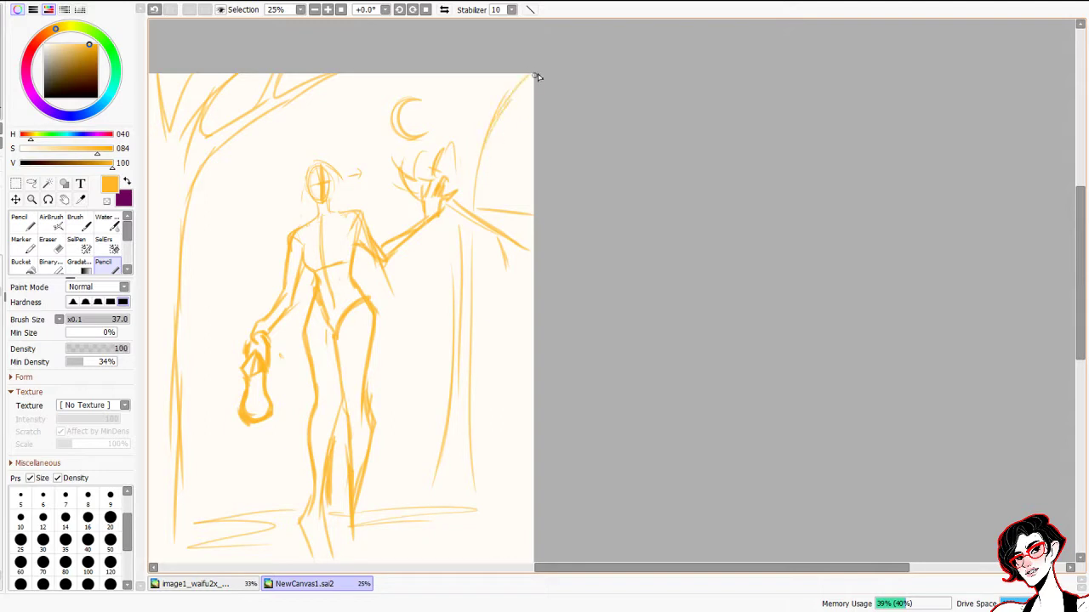
Erase the crescent moon above the raised hand and redraw it larger to the left of the head
key("e")
left_click_drag(398, 104, 430, 127)
key("n")
mouse_move(245, 150)
left_mouse_down()
mouse_move(252, 193)
mouse_move(268, 139)
left_mouse_up()
mouse_move(265, 142)
left_mouse_down()
mouse_move(258, 193)
mouse_move(291, 171)
mouse_move(298, 178)
left_mouse_up()
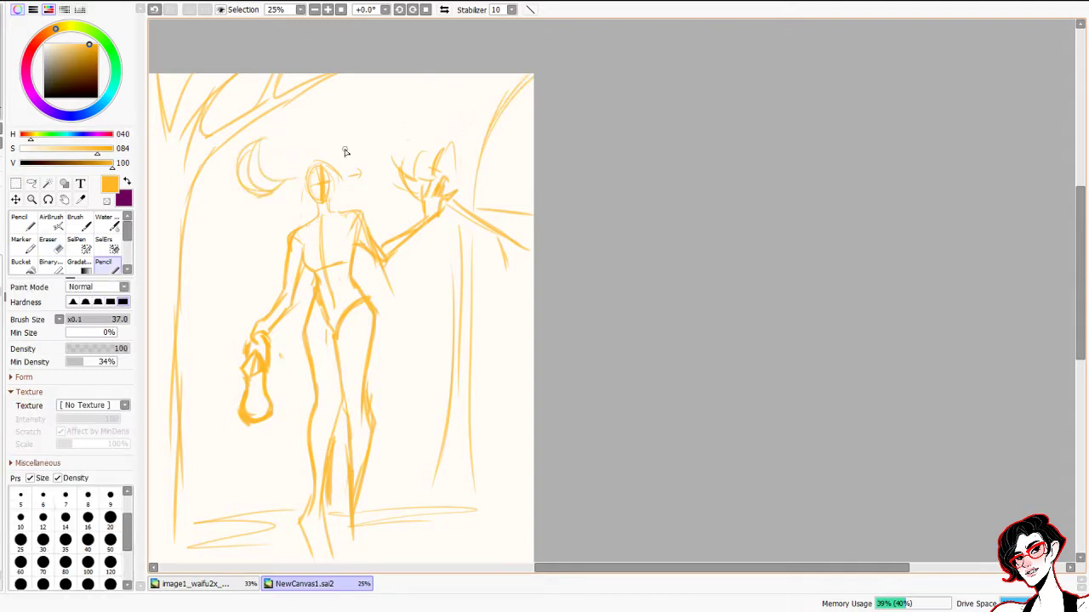
Sketch forked branches above the raised hand, spreading from the right tree to the canvas's top edge
left_click_drag(505, 59, 461, 150)
left_click_drag(454, 61, 459, 155)
left_click_drag(432, 61, 446, 123)
mouse_move(445, 121)
left_mouse_down()
mouse_move(372, 66)
mouse_move(379, 96)
left_mouse_up()
mouse_move(353, 95)
left_mouse_down()
mouse_move(405, 108)
mouse_move(428, 141)
left_mouse_up()
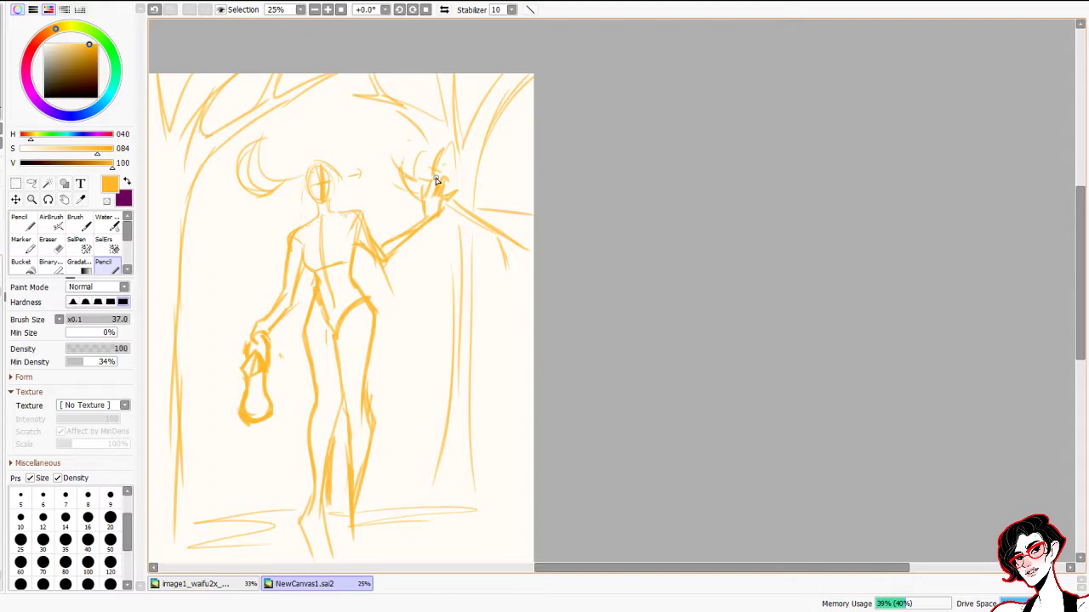
Flare the base of the right tree's trunk into roots on both sides
left_click_drag(483, 269, 473, 476)
left_click_drag(490, 474, 530, 523)
left_click_drag(435, 464, 395, 515)
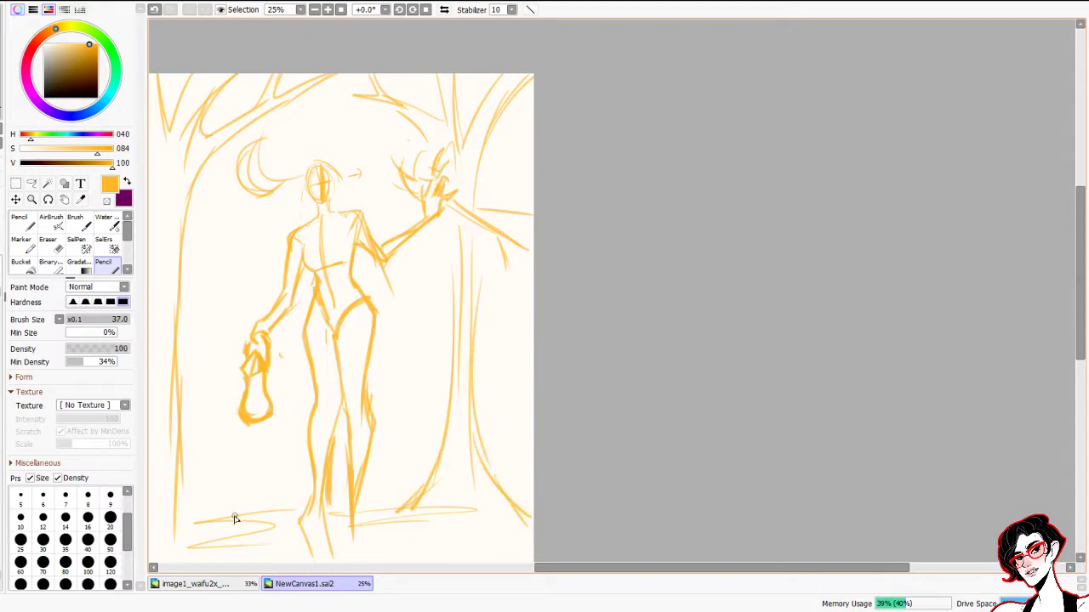
Paint a thick tree trunk with side branches to the left of the figure, using brush size 173
left_click_drag(232, 214, 226, 228)
left_click_drag(215, 148, 217, 311)
left_click_drag(219, 354, 223, 515)
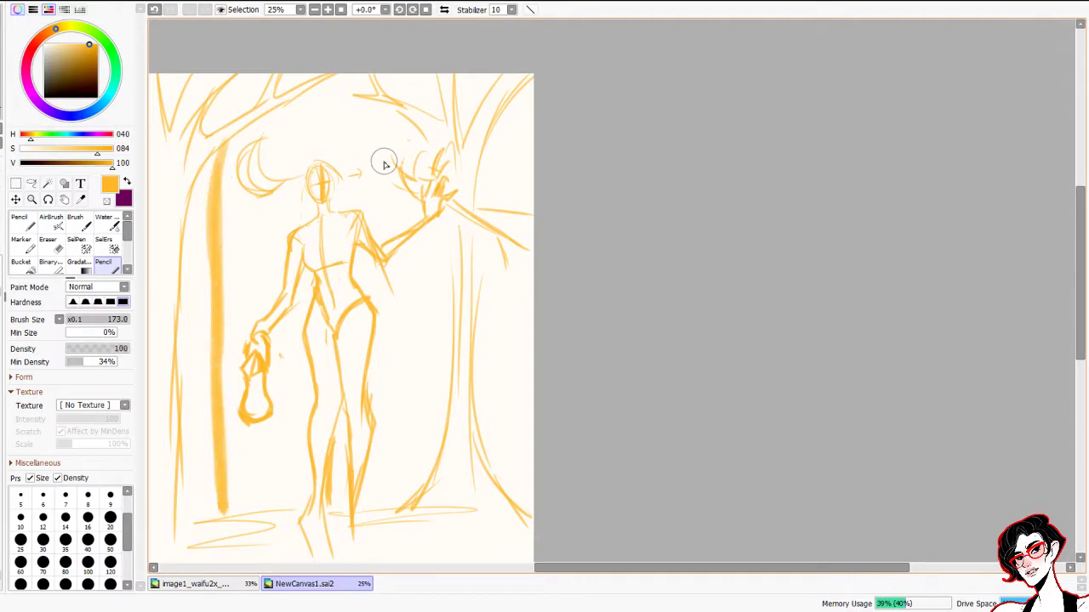
mouse_move(232, 127)
left_mouse_down()
mouse_move(224, 114)
mouse_move(267, 68)
left_mouse_up()
left_click_drag(222, 295, 271, 219)
left_click_drag(217, 194, 340, 92)
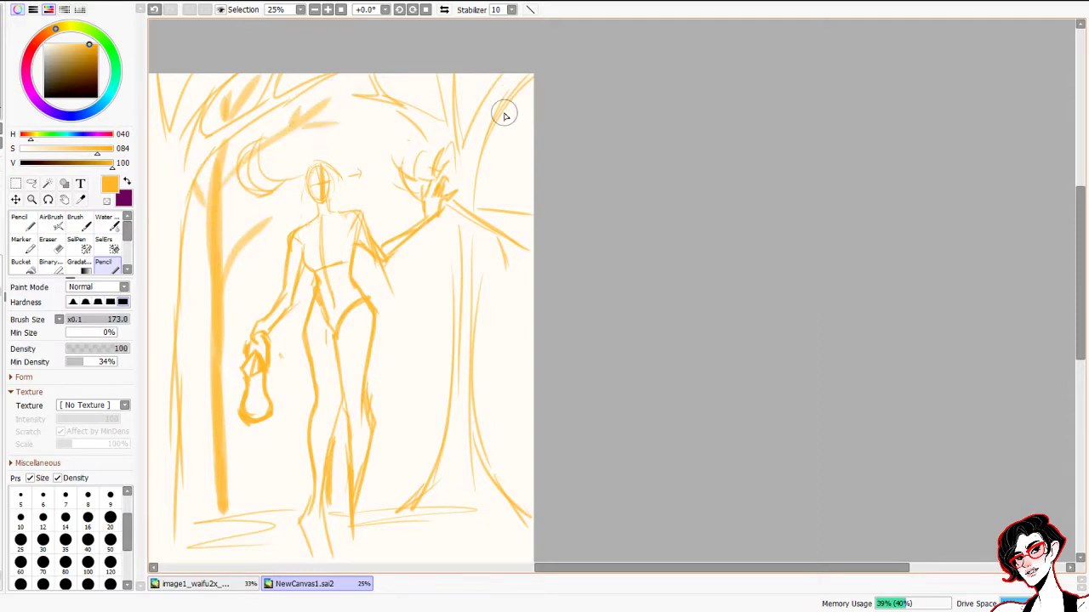
Paint broad, soft background trunks on both sides of the right tree
left_click_drag(525, 101, 517, 213)
key("ctrl+z")
left_click_drag(517, 106, 517, 213)
left_click_drag(520, 252, 510, 510)
left_click_drag(416, 489, 426, 255)
left_click_drag(427, 259, 424, 476)
mouse_move(416, 361)
left_mouse_down()
mouse_move(392, 290)
mouse_move(420, 314)
mouse_move(447, 230)
left_mouse_up()
key("ctrl+z")
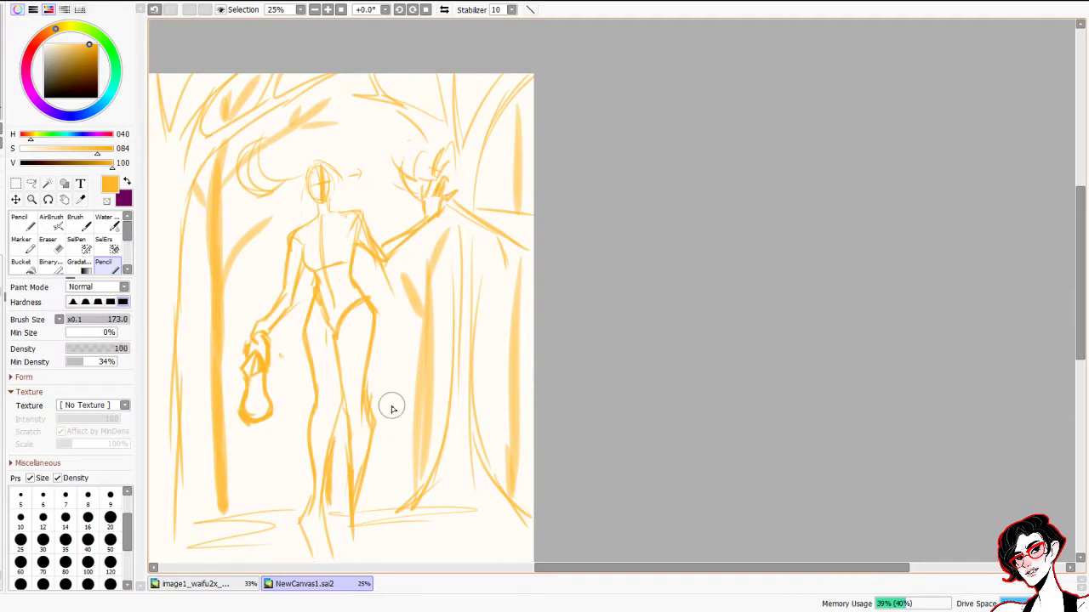
Set the brush size to 38 and draw a thick ponytail from the back of the head to the shoulder, clearing overlapping moon lines
left_click_drag(329, 205, 317, 196)
left_click_drag(256, 144, 457, 316)
left_click_drag(575, 245, 461, 356)
mouse_move(408, 284)
left_mouse_down()
mouse_move(409, 335)
mouse_move(514, 355)
mouse_move(527, 415)
left_mouse_up()
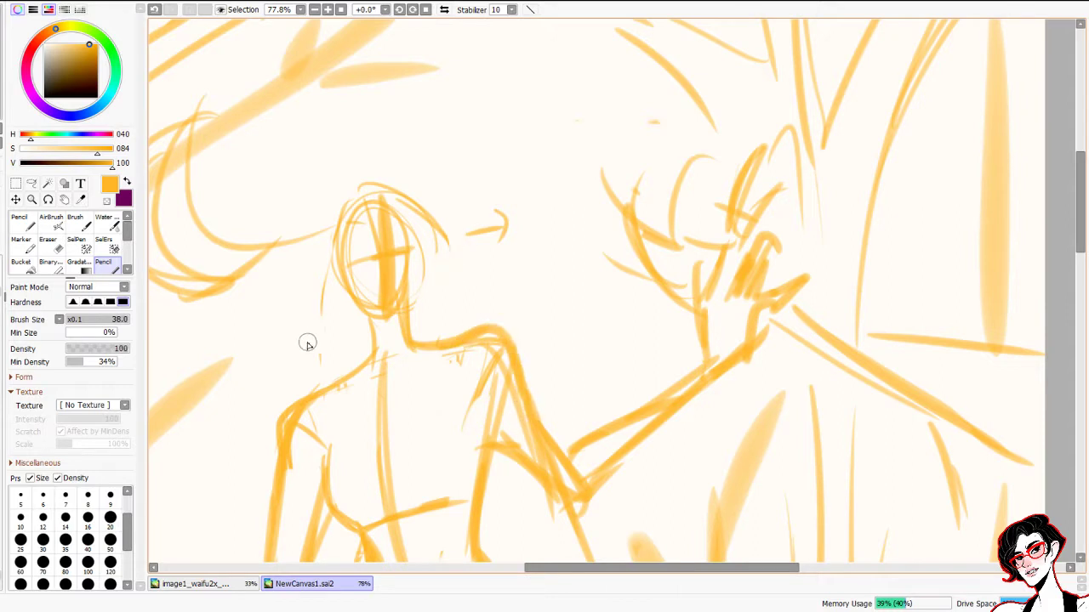
left_click_drag(299, 231, 290, 257)
left_click_drag(285, 300, 298, 372)
mouse_move(296, 230)
left_mouse_down()
mouse_move(306, 398)
mouse_move(328, 433)
left_mouse_up()
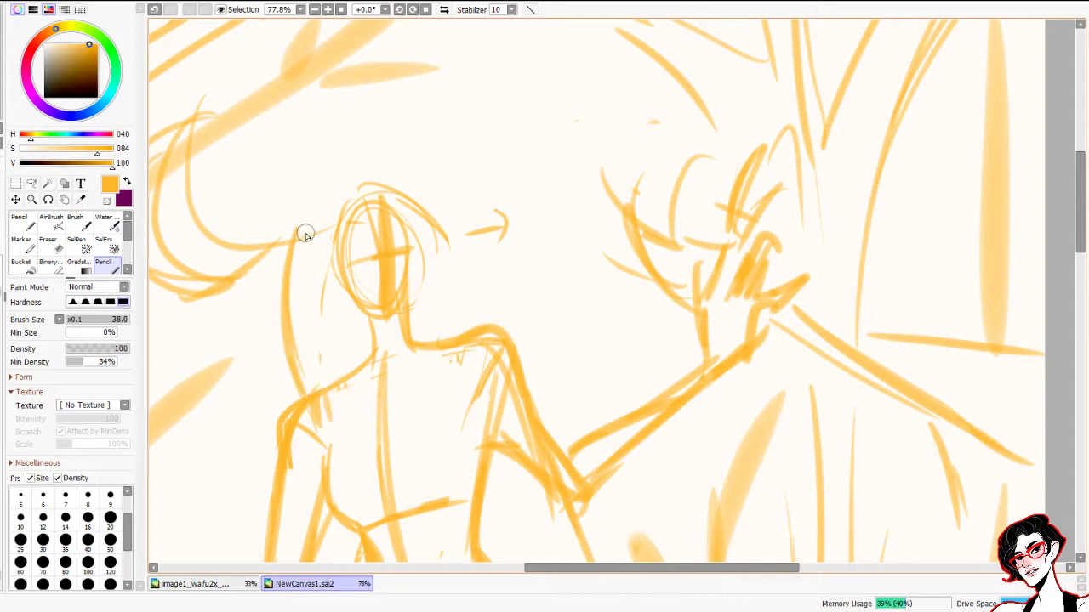
key("ctrl+z")
key("e")
left_click_drag(309, 228, 286, 335)
key("n")
mouse_move(311, 242)
left_mouse_down()
mouse_move(287, 330)
mouse_move(299, 388)
mouse_move(284, 340)
mouse_move(316, 240)
mouse_move(340, 245)
mouse_move(323, 272)
mouse_move(351, 272)
mouse_move(315, 273)
mouse_move(335, 354)
mouse_move(346, 354)
mouse_move(334, 294)
mouse_move(347, 335)
mouse_move(282, 291)
mouse_move(292, 360)
mouse_move(321, 353)
left_mouse_up()
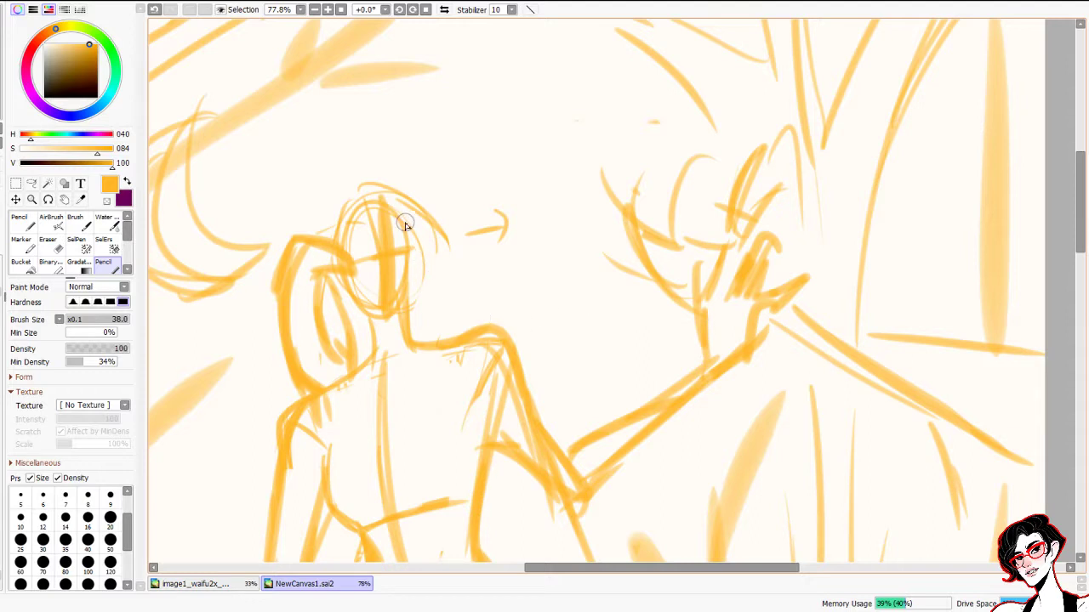
Erase the head's inner guides and redraw the face edge, jaw, curved centre line and eye line turned to the right
mouse_move(396, 253)
left_mouse_down()
mouse_move(384, 297)
mouse_move(389, 223)
mouse_move(416, 285)
left_mouse_up()
mouse_move(413, 226)
left_mouse_down()
mouse_move(377, 320)
mouse_move(349, 298)
left_mouse_up()
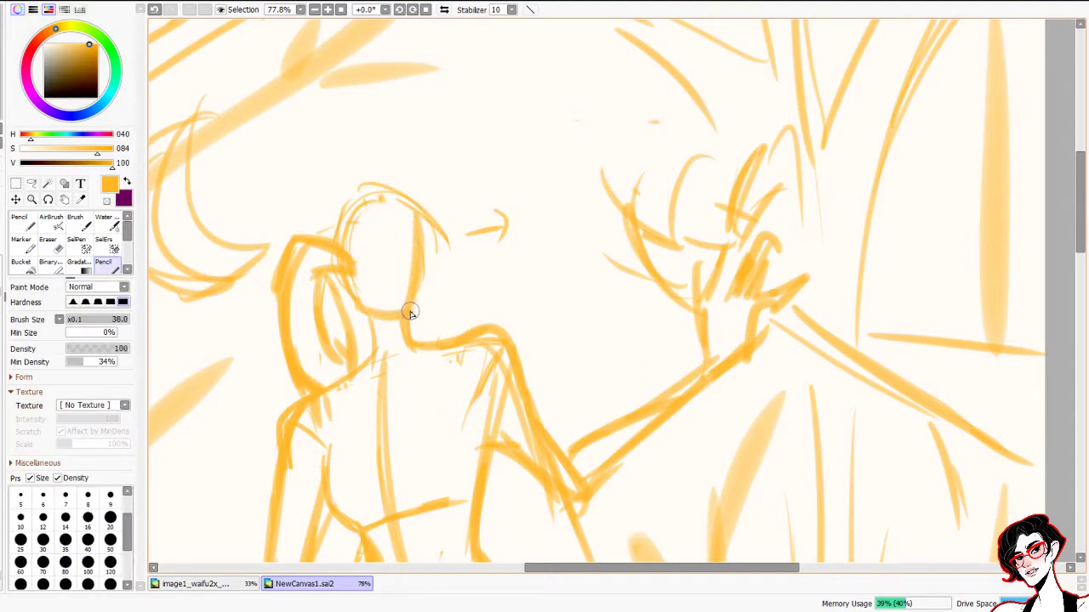
left_click_drag(390, 202, 396, 315)
left_click_drag(367, 255, 422, 254)
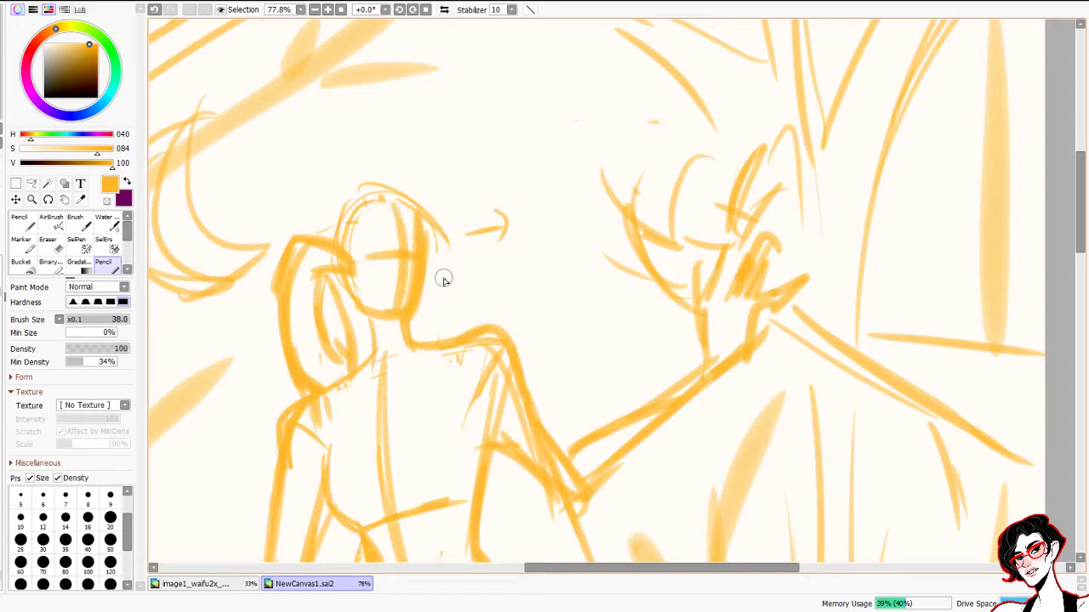
left_click_drag(358, 189, 345, 231)
Draw the right foot below the shin with a raised heel
left_click(615, 336, "ctrl+alt")
left_click(621, 336, "ctrl+alt")
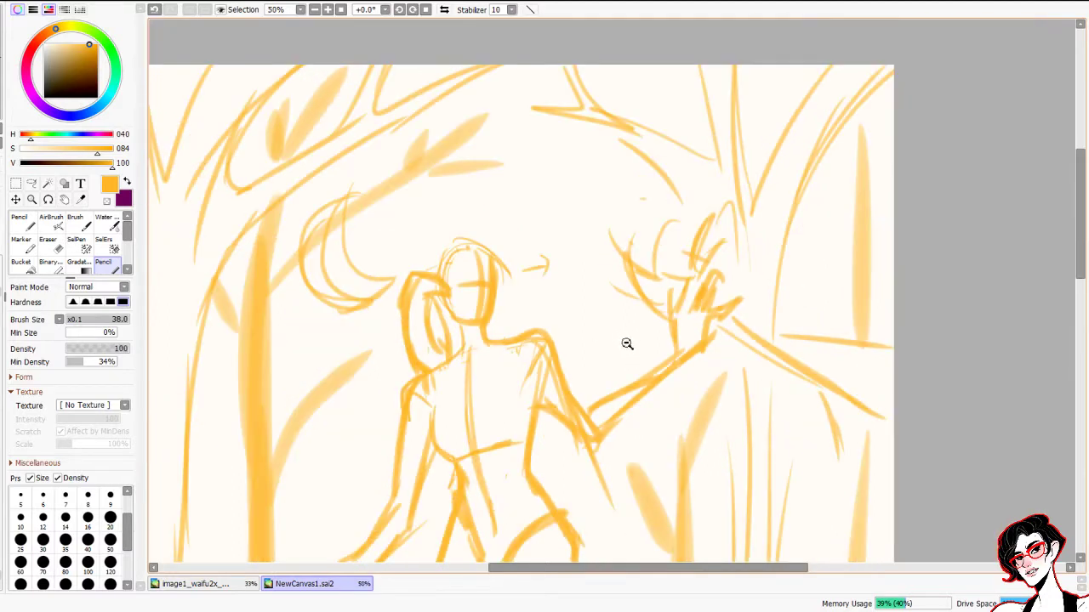
left_click(627, 342, "ctrl+alt")
left_click_drag(640, 398, 481, 230)
left_click(495, 238)
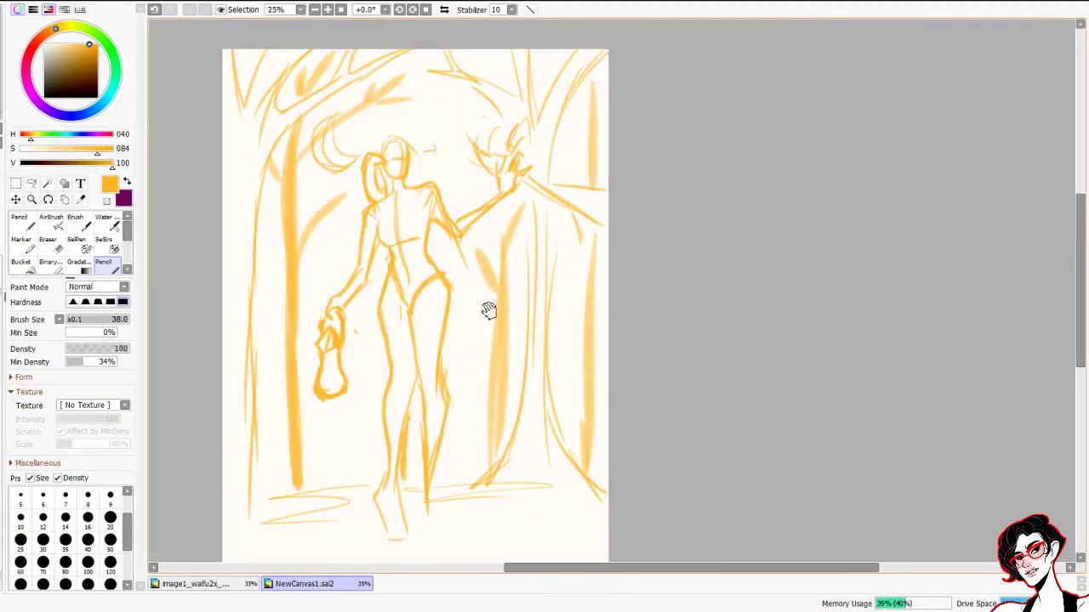
left_click_drag(439, 462, 445, 516)
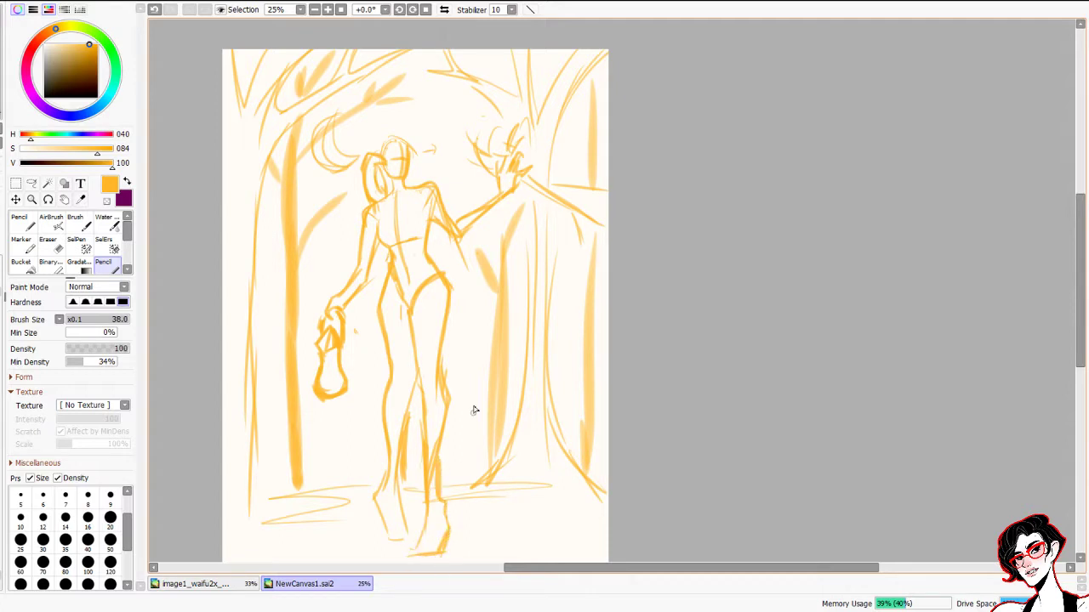
Erase both legs and feet below the pelvis
key("e")
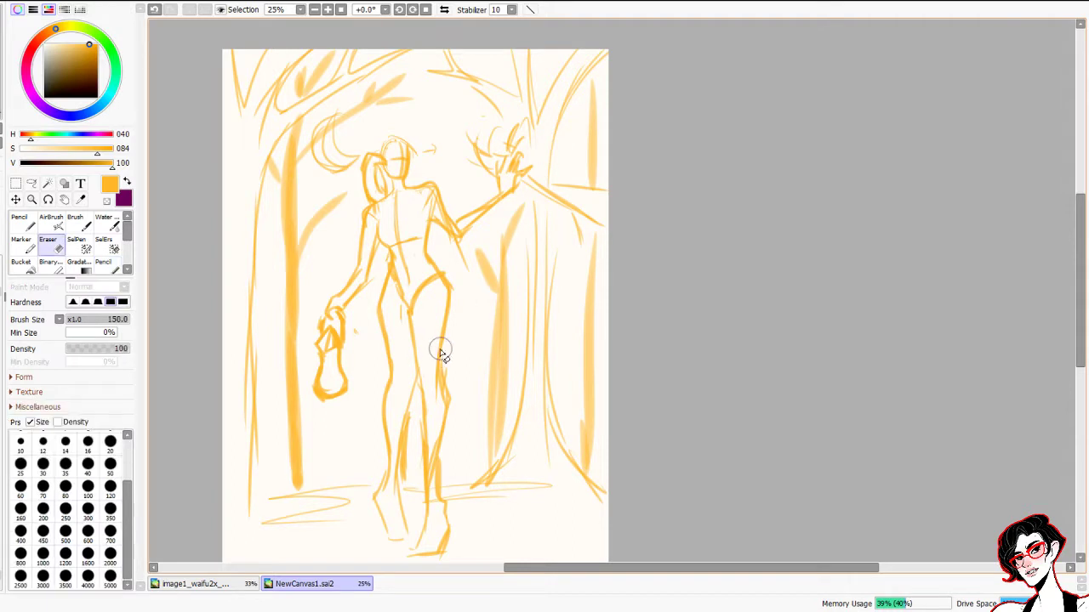
mouse_move(412, 408)
left_mouse_down()
mouse_move(449, 345)
mouse_move(414, 557)
mouse_move(384, 372)
mouse_move(377, 505)
mouse_move(418, 556)
mouse_move(464, 532)
mouse_move(454, 527)
left_mouse_up()
key("e")
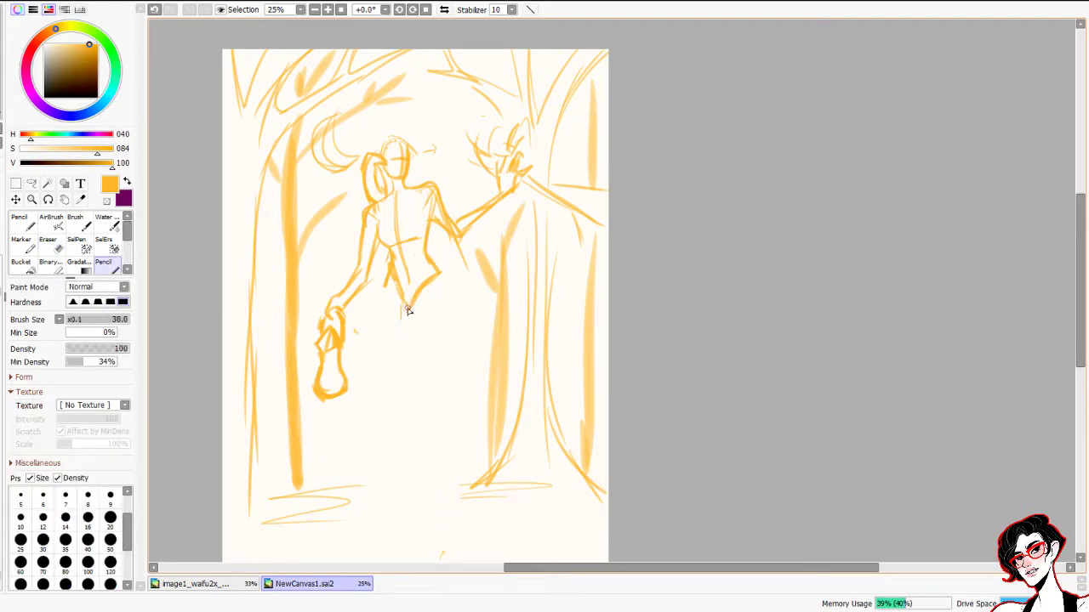
Redraw the legs in a slimmer walking pose, one crossing in front of the other, with both feet
left_click_drag(408, 306, 407, 387)
left_click_drag(446, 301, 425, 377)
left_click_drag(425, 411, 418, 489)
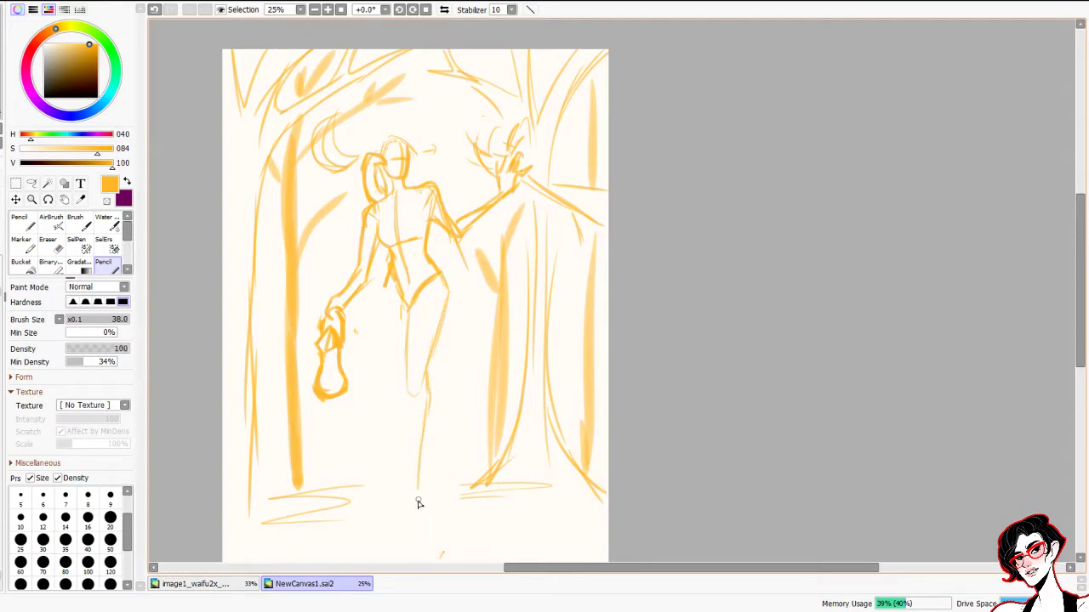
left_click_drag(409, 398, 416, 485)
left_click_drag(422, 478, 425, 534)
mouse_move(389, 270)
left_mouse_down()
mouse_move(400, 341)
mouse_move(445, 408)
mouse_move(449, 503)
left_mouse_up()
mouse_move(429, 412)
left_mouse_down()
mouse_move(444, 492)
mouse_move(431, 504)
left_mouse_up()
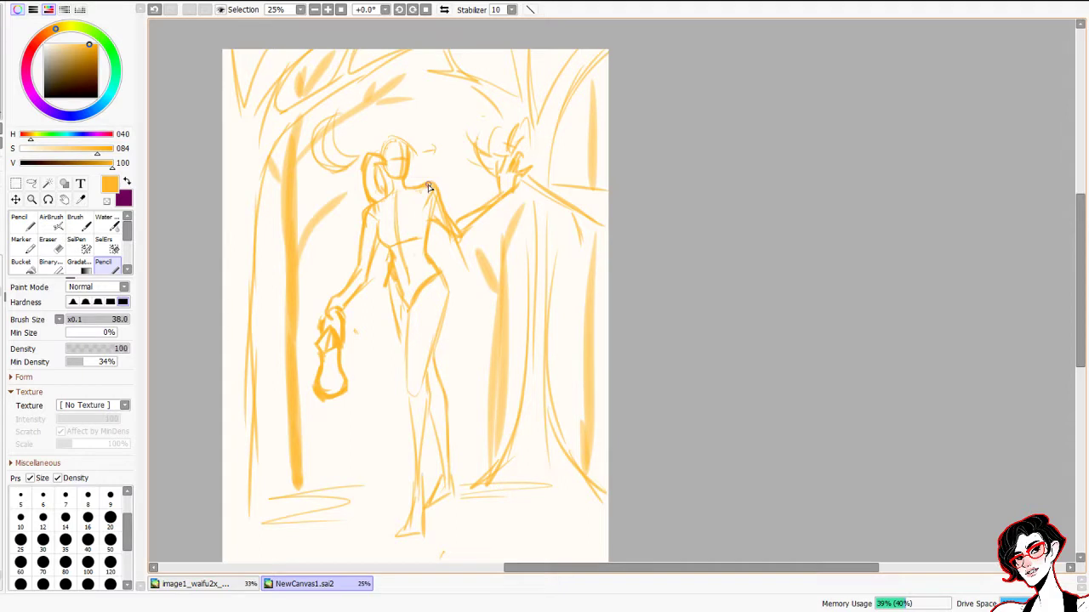
Erase the old torso lines and redraw a squarer shoulder line toward the raised arm
key("e")
key("n")
mouse_move(416, 192)
left_mouse_down()
mouse_move(451, 228)
mouse_move(378, 212)
mouse_move(389, 190)
mouse_move(467, 201)
mouse_move(433, 230)
mouse_move(434, 216)
mouse_move(412, 234)
mouse_move(381, 224)
mouse_move(392, 249)
mouse_move(393, 230)
mouse_move(400, 270)
left_mouse_up()
key("e")
key("n")
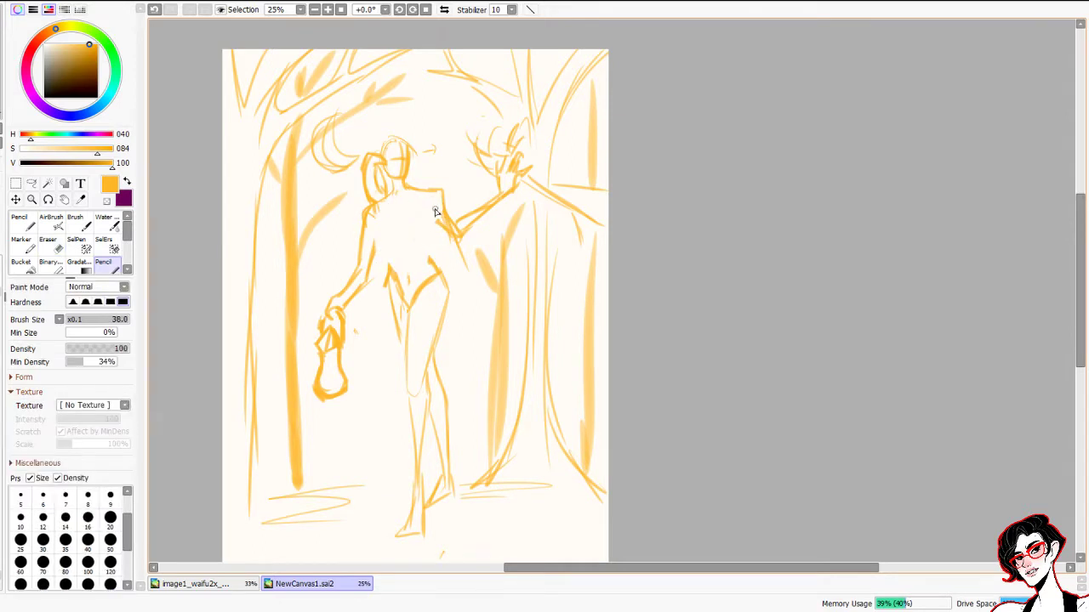
Redraw the torso with the chest sides, an underbust line and the waist contours
left_click_drag(439, 202, 430, 245)
mouse_move(374, 219)
left_mouse_down()
mouse_move(393, 264)
mouse_move(391, 244)
mouse_move(394, 263)
mouse_move(408, 256)
mouse_move(411, 294)
left_mouse_up()
key("e")
left_click_drag(435, 223, 430, 252)
key("n")
mouse_move(433, 211)
left_mouse_down()
mouse_move(428, 239)
mouse_move(423, 206)
mouse_move(432, 227)
mouse_move(436, 205)
mouse_move(394, 245)
mouse_move(441, 245)
left_mouse_up()
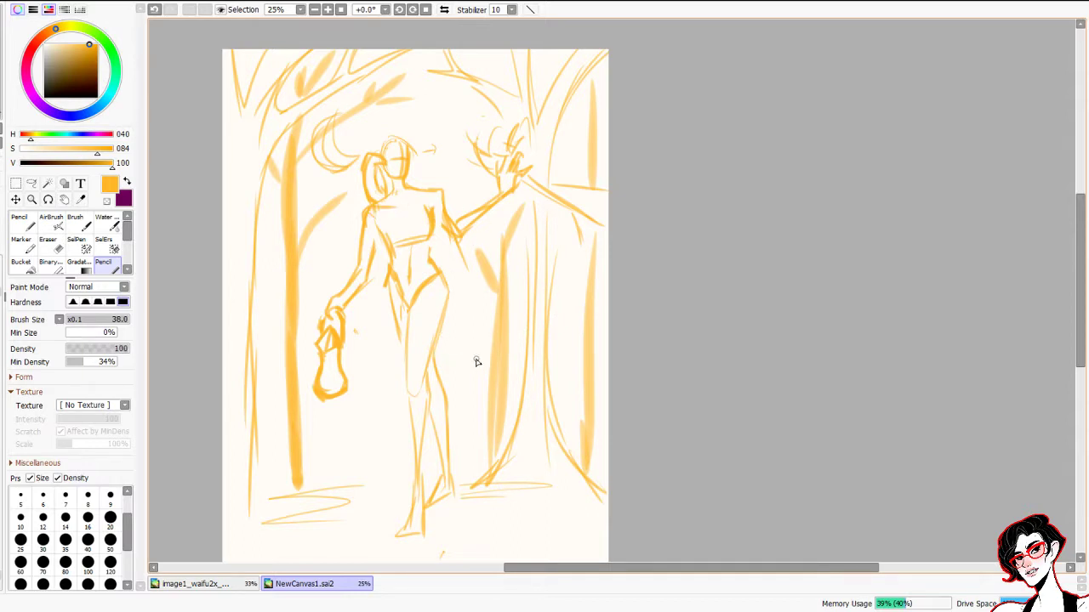
Select the figure with a freeform selection, rotate it slightly clockwise, and deselect it
scroll(506, 357, "down", 1)
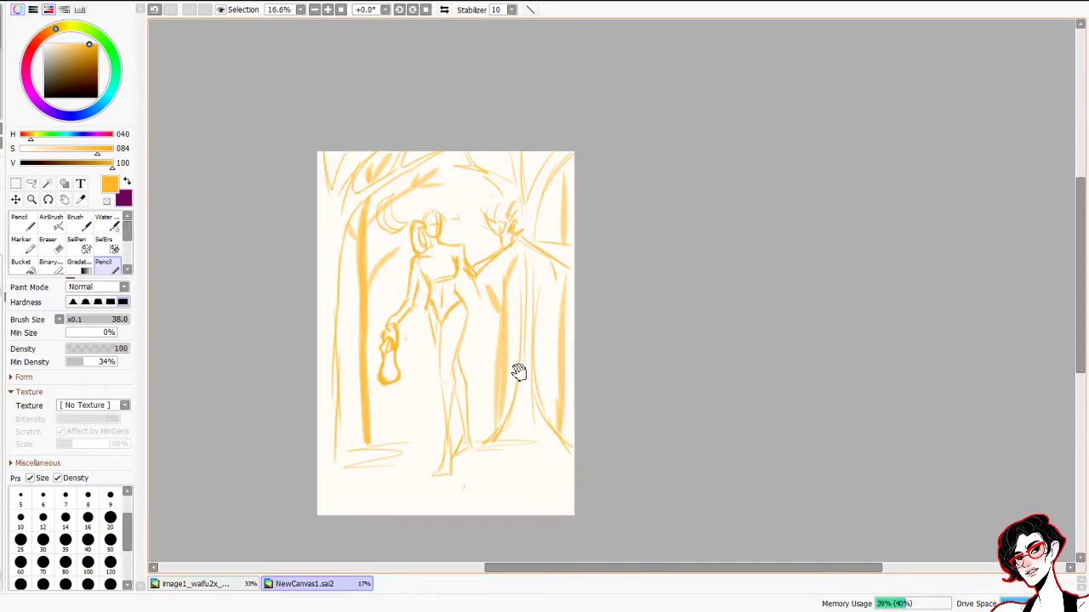
left_click_drag(517, 372, 465, 319)
key("l")
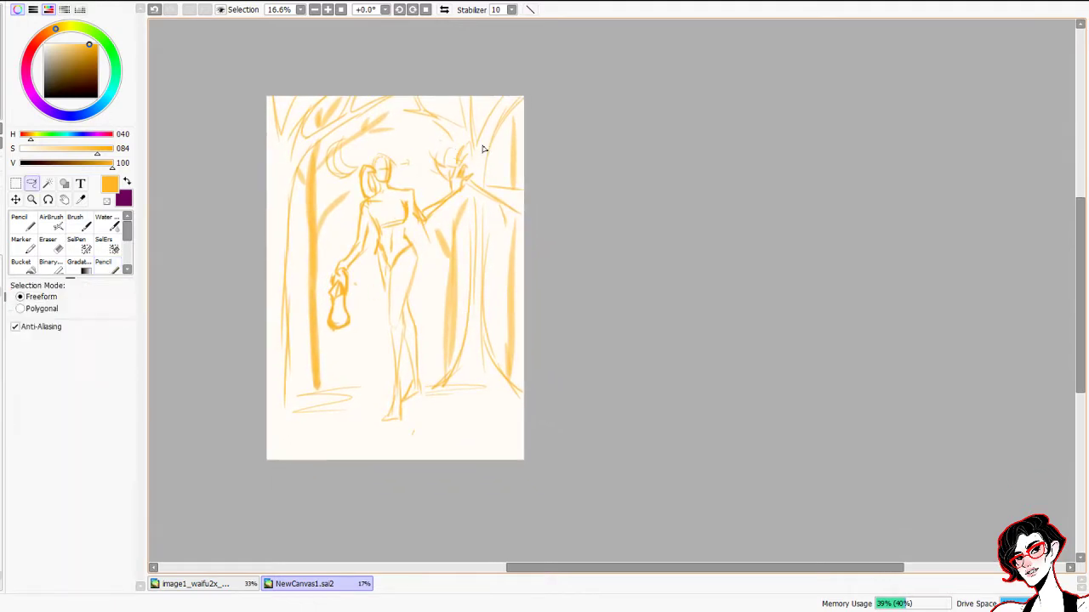
mouse_move(473, 141)
left_mouse_down()
mouse_move(443, 153)
mouse_move(356, 148)
mouse_move(345, 207)
mouse_move(313, 266)
mouse_move(315, 381)
mouse_move(364, 449)
mouse_move(426, 451)
mouse_move(432, 247)
mouse_move(473, 141)
left_mouse_up()
key("n")
key("ctrl+t")
left_click_drag(551, 170, 570, 188)
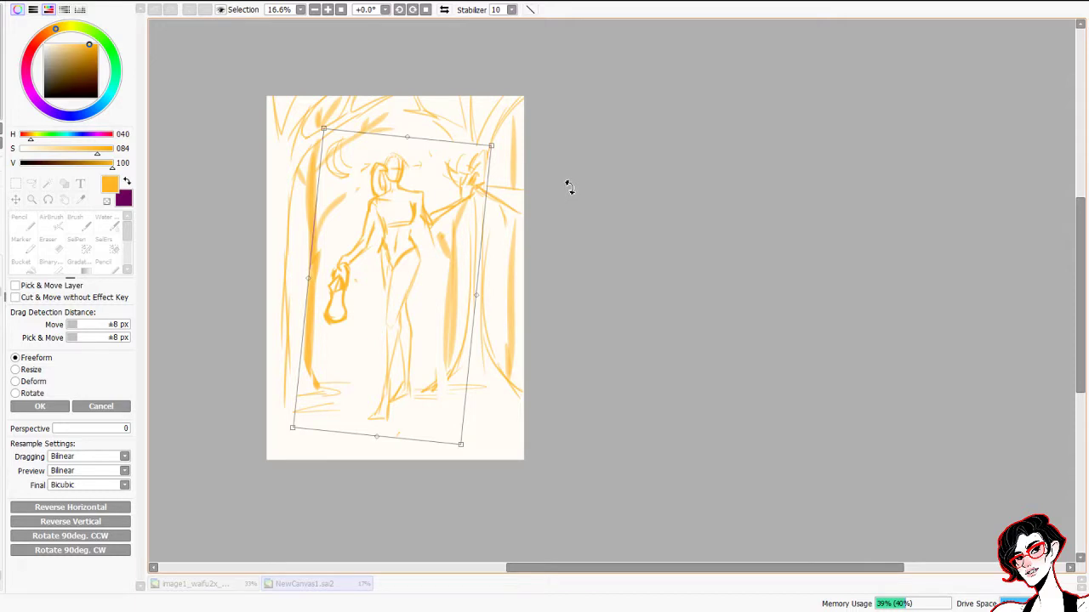
key("Return")
key("ctrl+d")
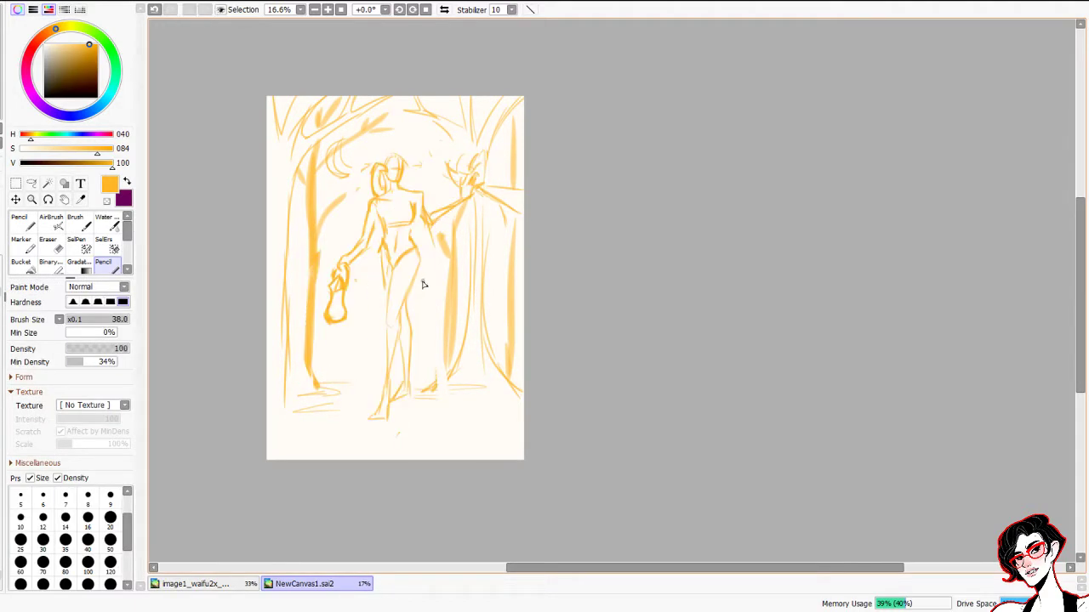
Erase the rotated figure's legs and the lower V of the pelvis
key("e")
mouse_move(378, 264)
left_mouse_down()
mouse_move(404, 271)
mouse_move(396, 335)
mouse_move(403, 282)
mouse_move(385, 288)
mouse_move(384, 427)
mouse_move(363, 439)
mouse_move(415, 334)
left_mouse_up()
key("n")
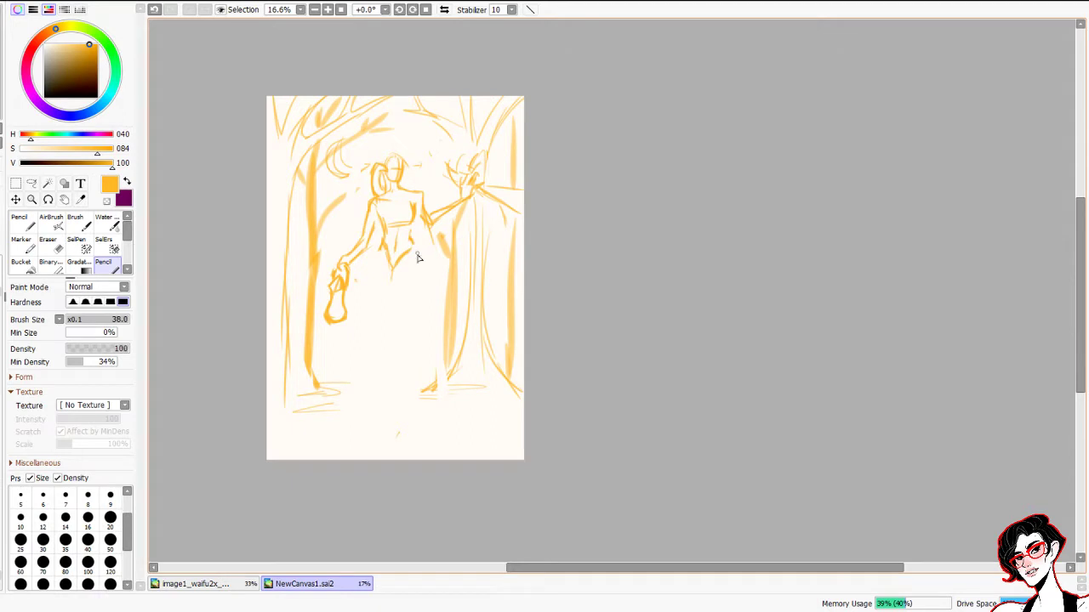
key("e")
left_click_drag(401, 261, 410, 258)
key("n")
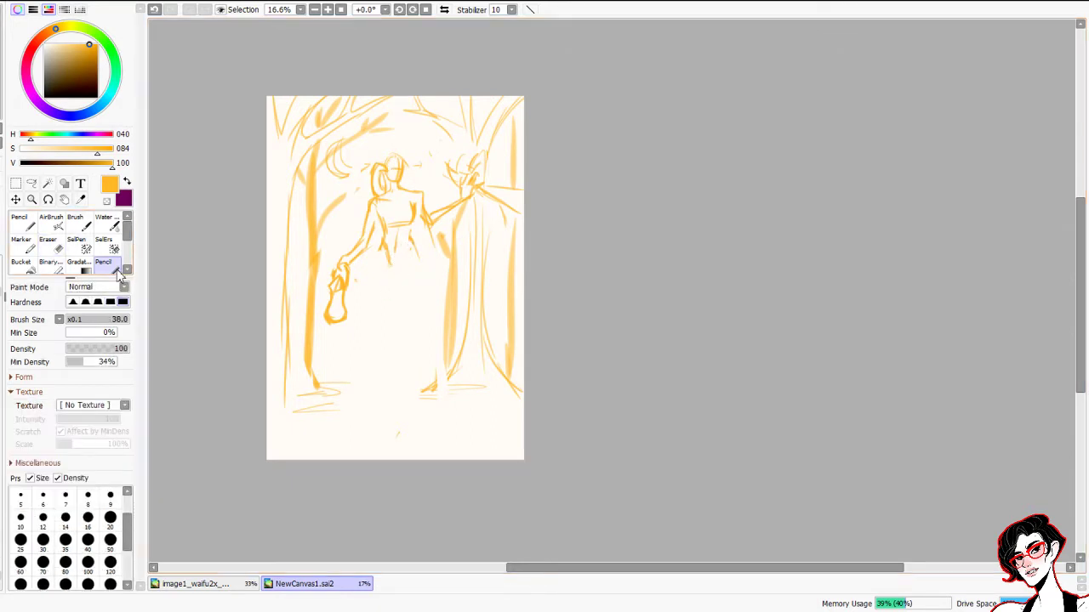
Sketch the V of the pelvis and two long tapering leg contours below the waist
mouse_move(389, 261)
left_mouse_down()
mouse_move(410, 228)
mouse_move(401, 253)
mouse_move(390, 232)
mouse_move(396, 253)
mouse_move(381, 260)
mouse_move(408, 256)
left_mouse_up()
key("e")
key("n")
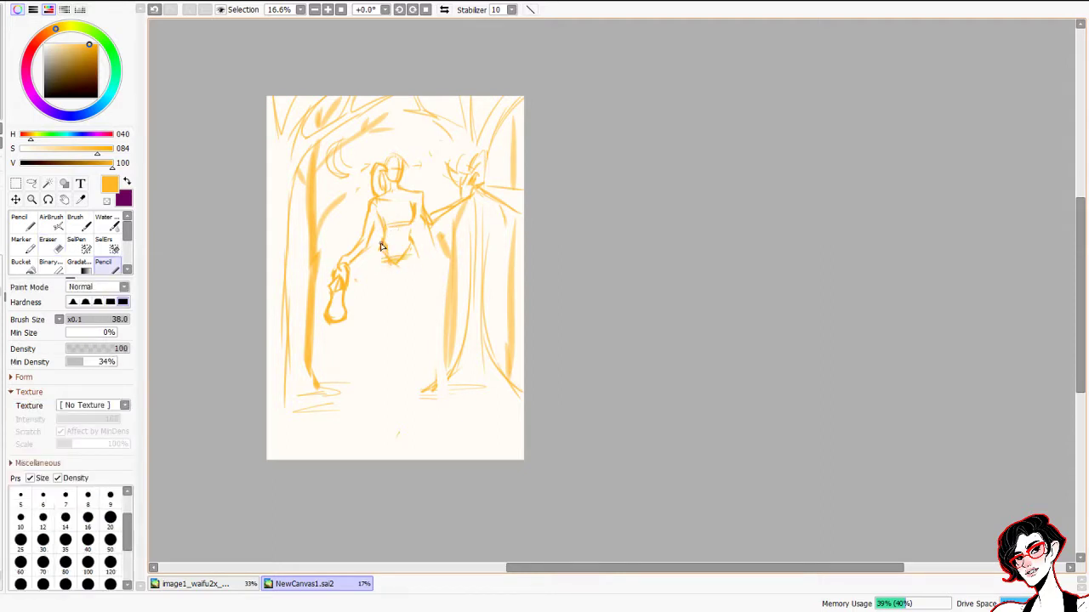
left_click_drag(375, 282, 394, 340)
left_click_drag(414, 252, 403, 353)
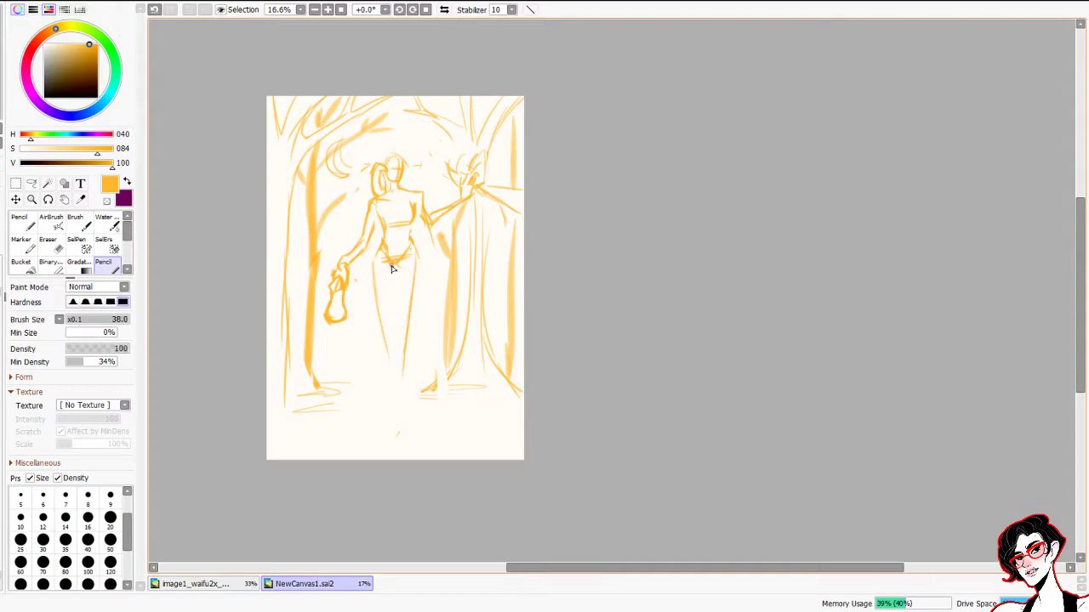
Try fuller walking legs with inner thighs, knees and calves running down to the ankles
key("ctrl+z")
left_click_drag(417, 260, 409, 381)
mouse_move(394, 277)
left_mouse_down()
mouse_move(409, 330)
mouse_move(400, 407)
left_mouse_up()
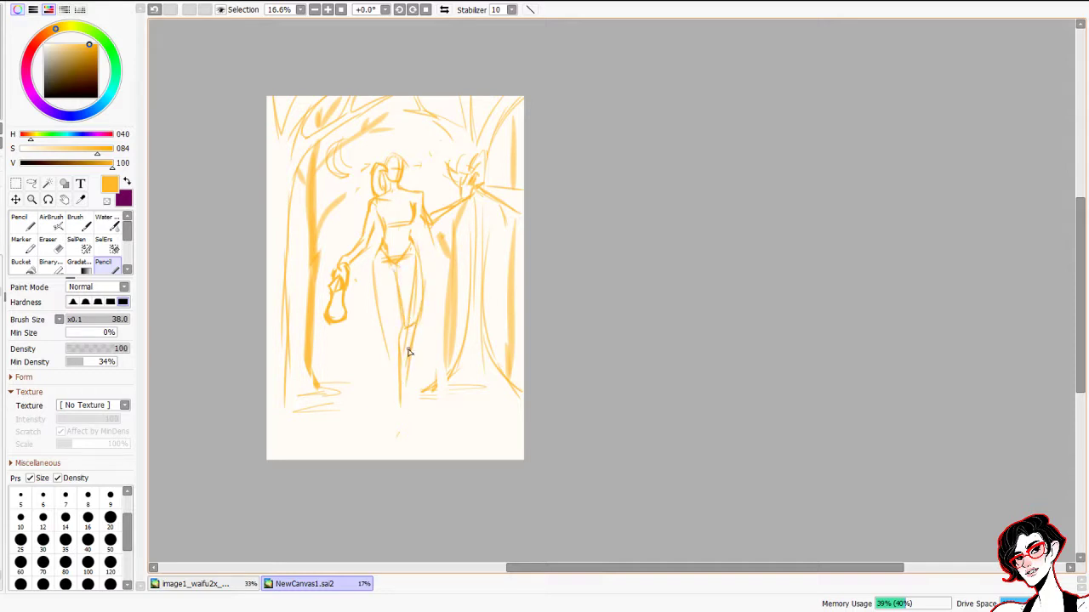
left_click_drag(410, 350, 408, 402)
key("ctrl+z")
key("ctrl+z")
key("ctrl+z")
mouse_move(402, 323)
left_mouse_down()
mouse_move(420, 325)
mouse_move(415, 395)
left_mouse_up()
left_click_drag(410, 321, 410, 406)
left_click_drag(373, 271, 393, 390)
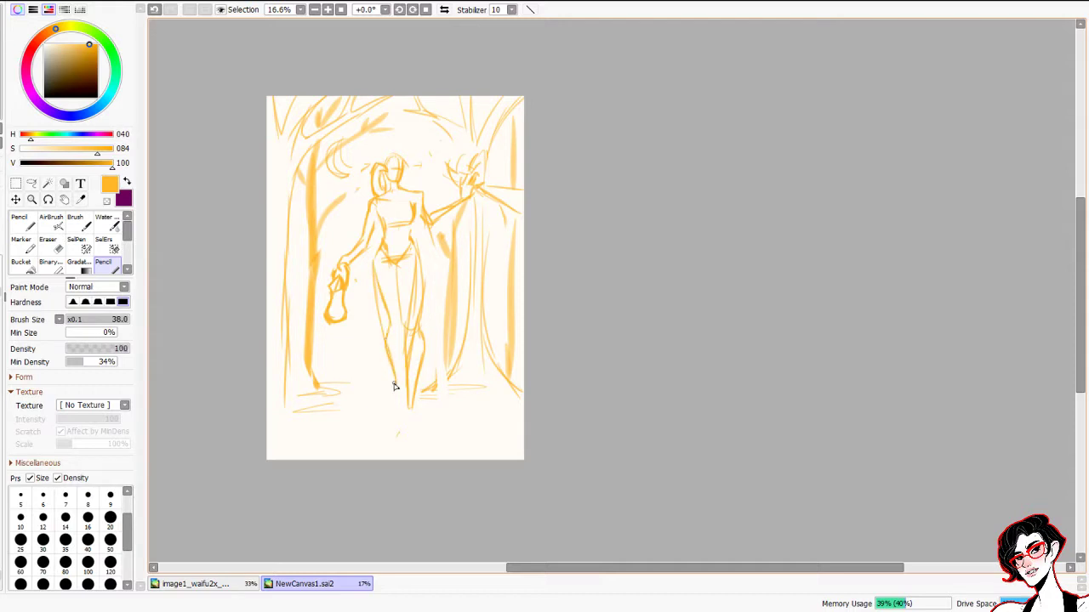
Undo the fuller leg strokes back to the two simple tapering contours
key("ctrl+z")
key("ctrl+z")
key("ctrl+z")
key("ctrl+z")
key("ctrl+z")
key("ctrl+z")
key("ctrl+z")
key("ctrl+z")
key("ctrl+z")
key("ctrl+z")
key("ctrl+z")
Erase the lowered arm with its pouch and the outstretched arm with its hand at the tree
key("e")
mouse_move(338, 250)
left_mouse_down()
mouse_move(337, 342)
mouse_move(327, 341)
mouse_move(367, 204)
left_mouse_up()
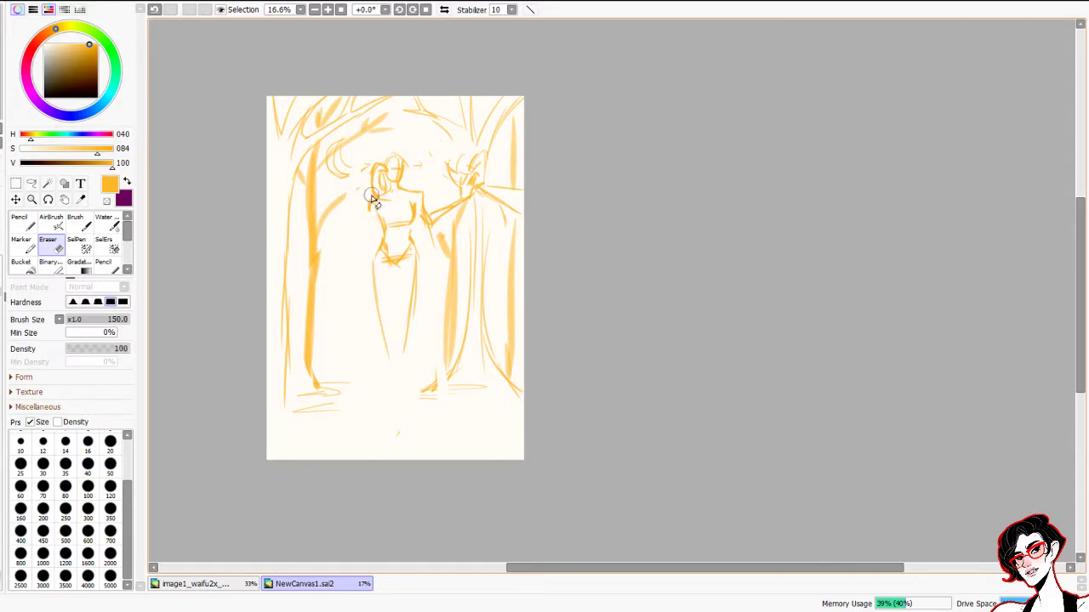
key("n")
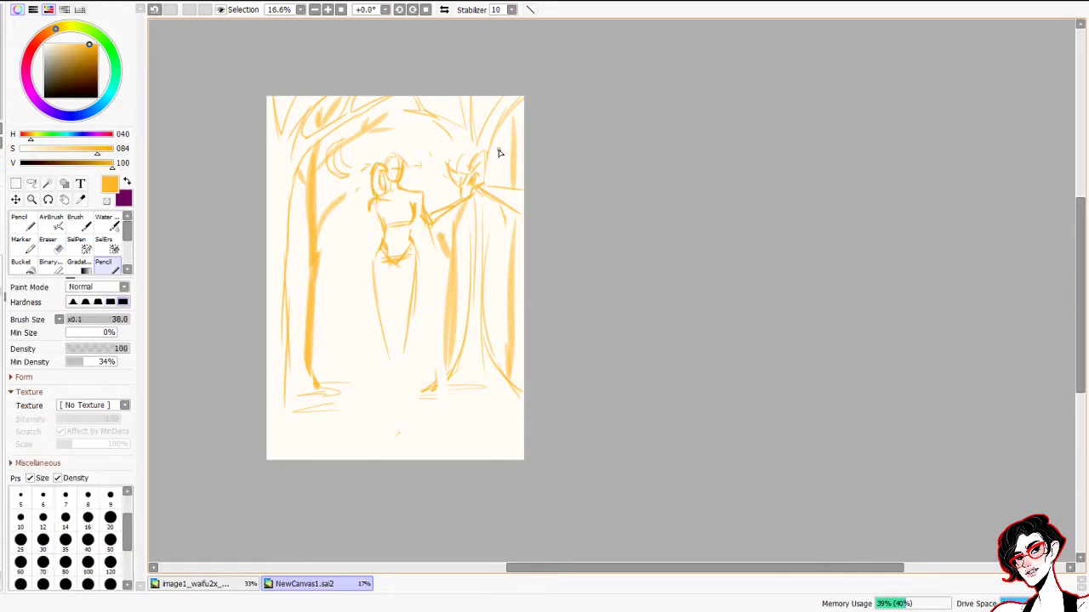
key("e")
mouse_move(435, 205)
left_mouse_down()
mouse_move(424, 248)
mouse_move(467, 174)
mouse_move(477, 196)
mouse_move(452, 194)
mouse_move(450, 165)
left_mouse_up()
key("n")
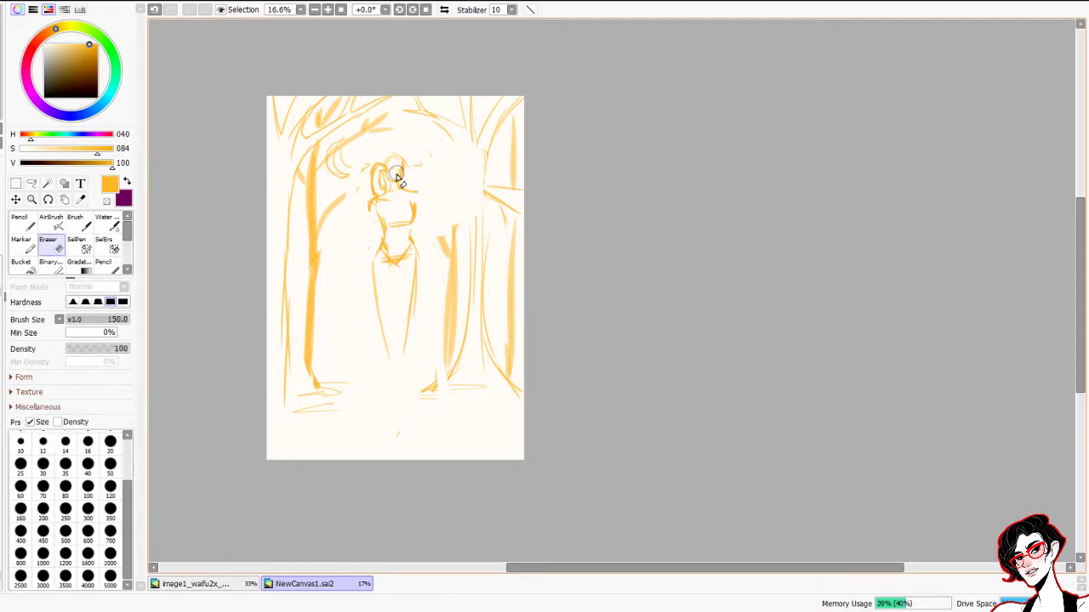
Redraw the outstretched arm bent at the elbow, with the forearm rising toward the tree
key("ctrl+z")
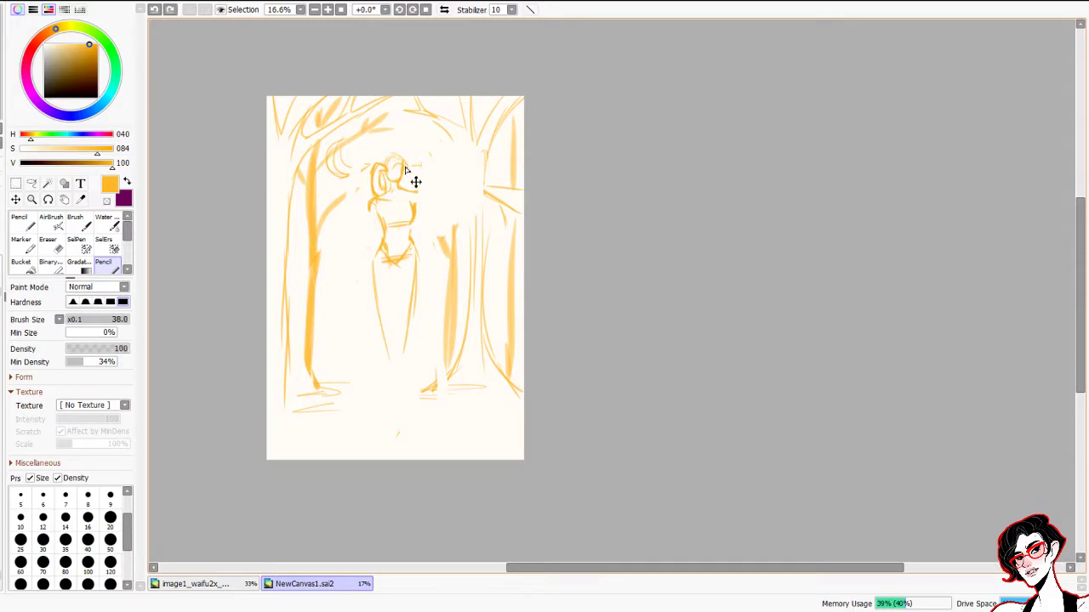
left_click_drag(391, 167, 402, 166)
key("ctrl+z")
mouse_move(415, 194)
left_mouse_down()
mouse_move(434, 219)
mouse_move(414, 196)
mouse_move(425, 205)
left_mouse_up()
key("ctrl+z")
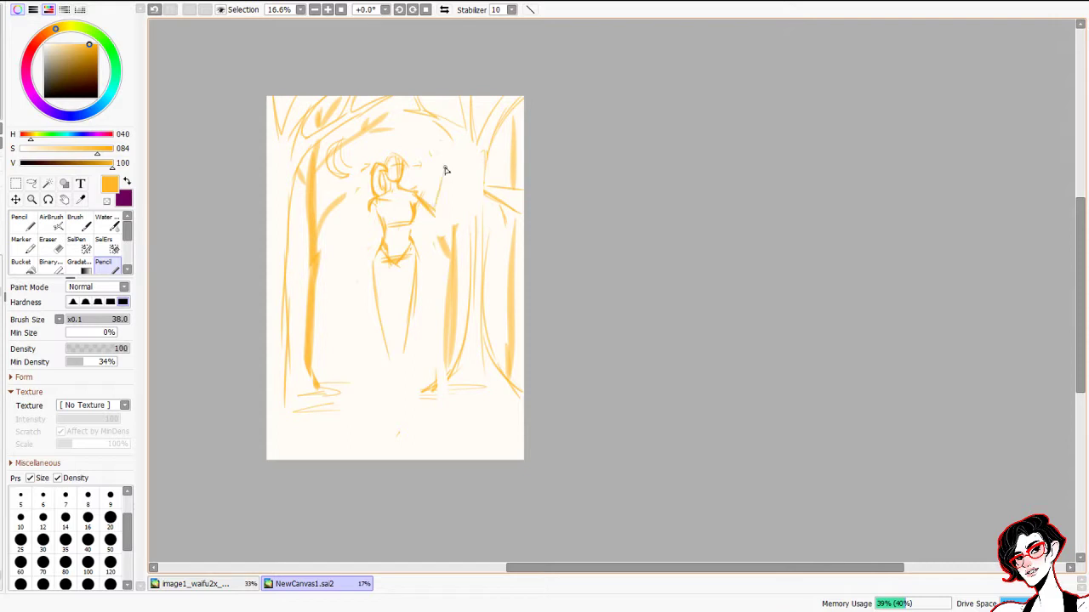
key("ctrl+z")
left_click_drag(436, 218, 466, 158)
key("ctrl+z")
left_click_drag(436, 219, 460, 165)
Draw an oval lantern at the raised hand and sketch the other arm bent up beside the head
mouse_move(474, 162)
left_mouse_down()
mouse_move(491, 178)
mouse_move(487, 194)
left_mouse_up()
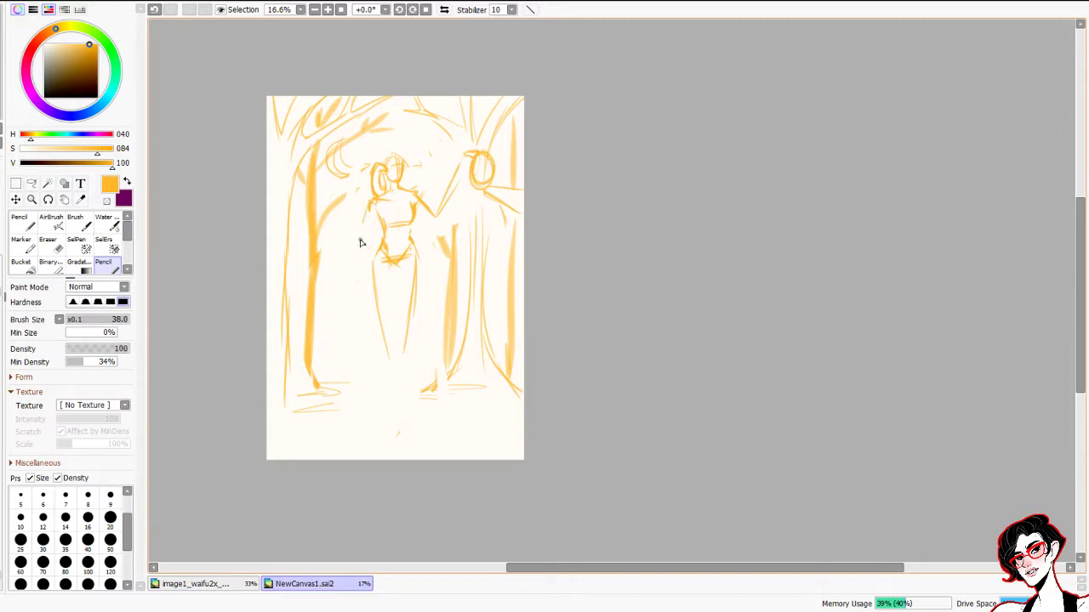
key("ctrl+z")
mouse_move(371, 204)
left_mouse_down()
mouse_move(372, 176)
mouse_move(379, 196)
mouse_move(366, 243)
mouse_move(359, 228)
left_mouse_up()
Erase the pelvis and the tapering leg contours below the waist
key("e")
mouse_move(382, 260)
left_mouse_down()
mouse_move(383, 316)
mouse_move(395, 261)
mouse_move(400, 277)
mouse_move(411, 251)
mouse_move(418, 289)
mouse_move(396, 377)
left_mouse_up()
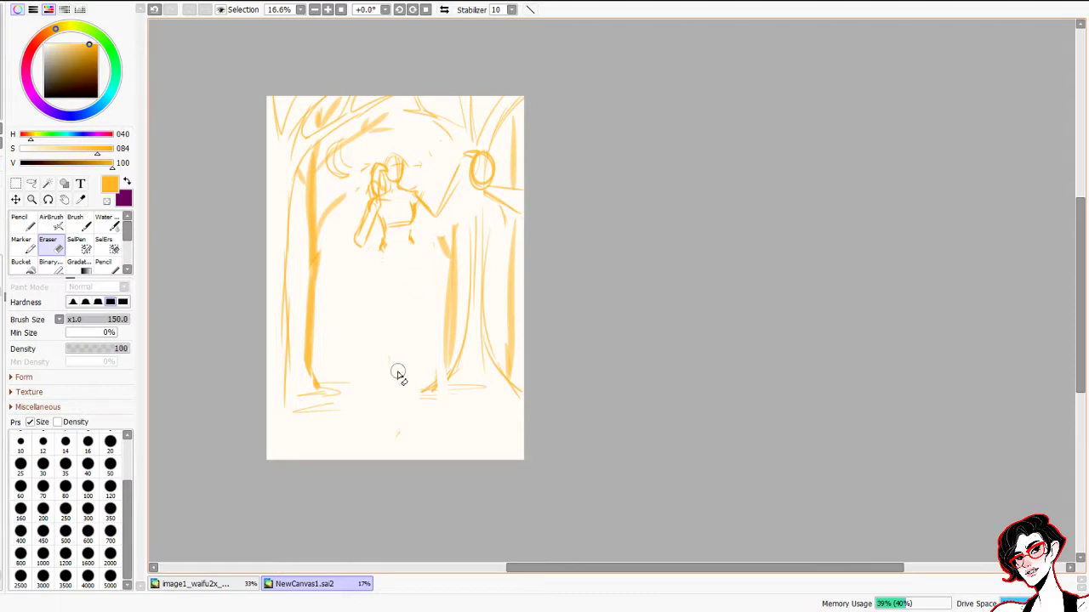
key("n")
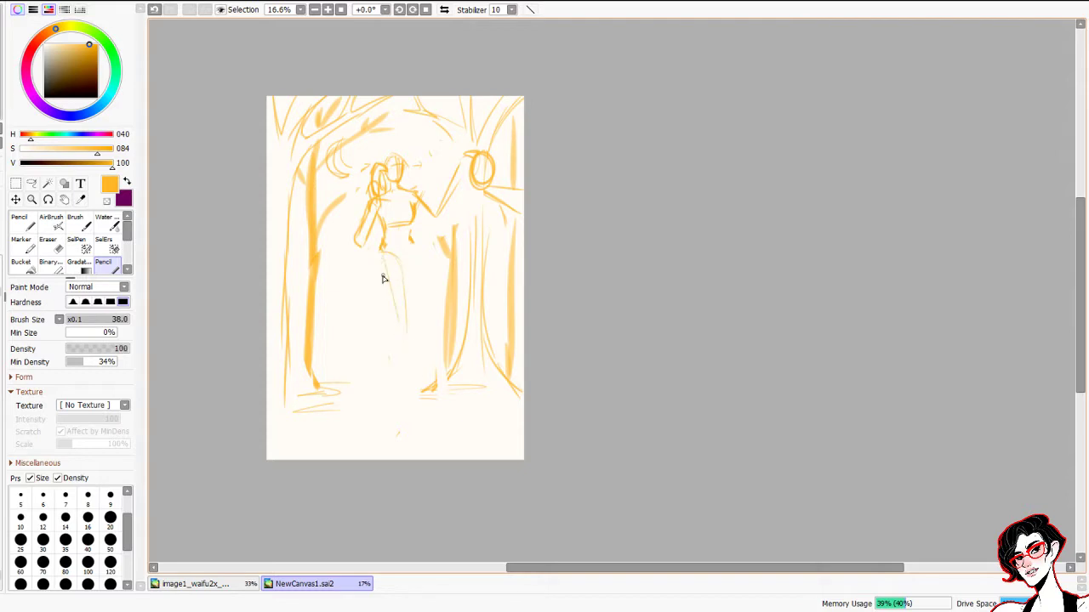
Redraw the waist and hips and both legs as a narrow standing pose reaching down to the ankles
key("ctrl+z")
mouse_move(383, 227)
left_mouse_down()
mouse_move(376, 268)
mouse_move(391, 337)
left_mouse_up()
left_click_drag(391, 325, 391, 365)
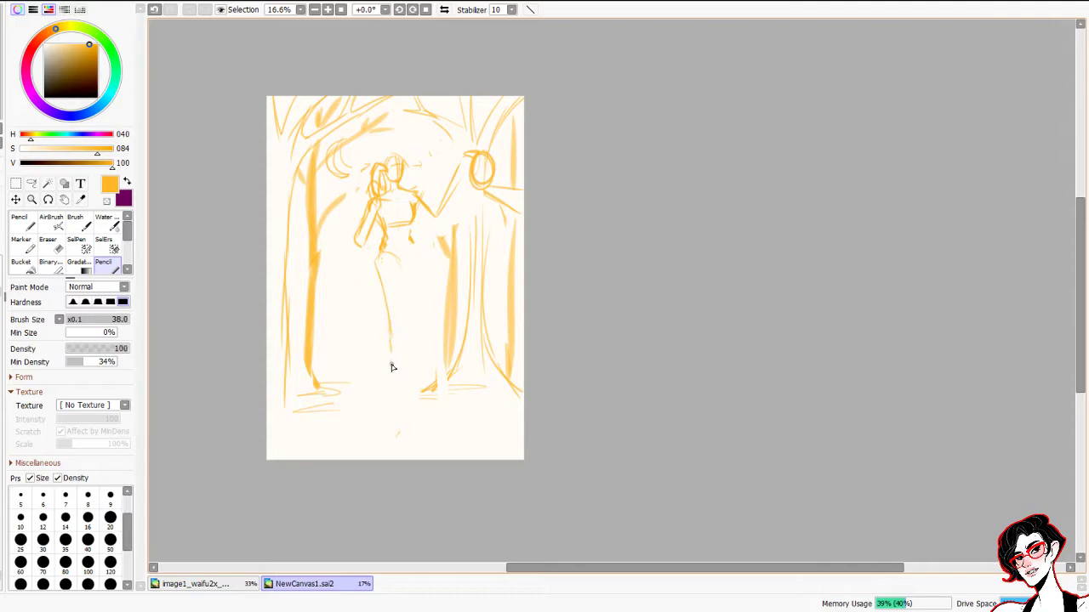
key("ctrl+z")
left_click_drag(381, 253, 383, 365)
key("ctrl+z")
left_click_drag(377, 263, 395, 390)
left_click_drag(409, 233, 416, 285)
left_click_drag(410, 230, 402, 387)
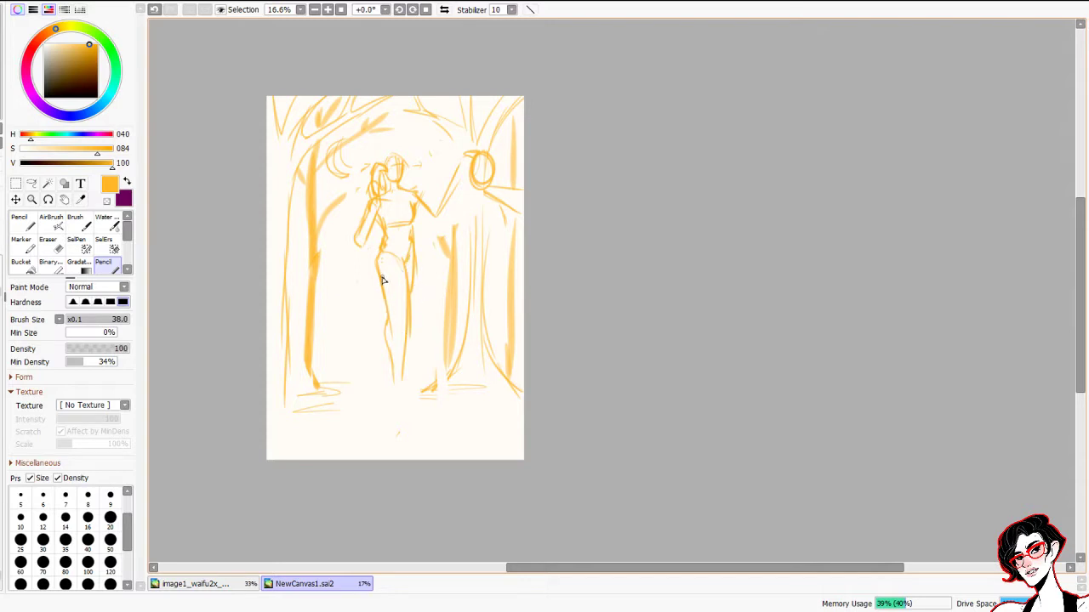
left_click_drag(385, 345, 394, 393)
left_click_drag(400, 432, 396, 437)
Erase the upper branches, the crescent moon and the thick left tree trunk with a size 669 eraser
key("e")
mouse_move(289, 128)
left_mouse_down()
mouse_move(235, 157)
mouse_move(281, 70)
mouse_move(377, 100)
mouse_move(330, 151)
mouse_move(440, 82)
mouse_move(453, 119)
mouse_move(493, 101)
mouse_move(542, 216)
left_mouse_up()
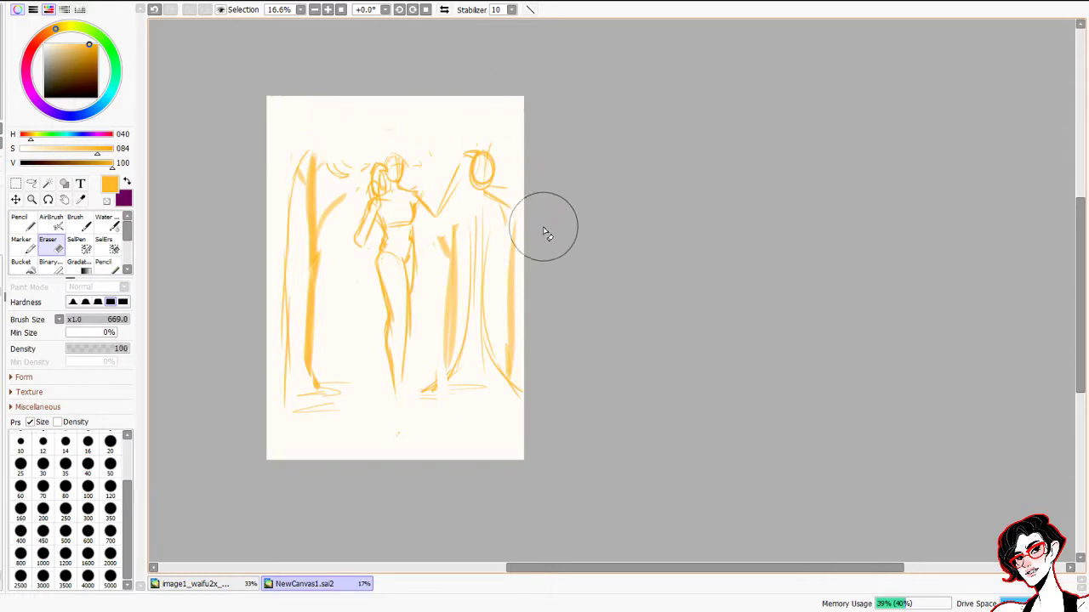
mouse_move(332, 140)
left_mouse_down()
mouse_move(308, 302)
mouse_move(313, 460)
left_mouse_up()
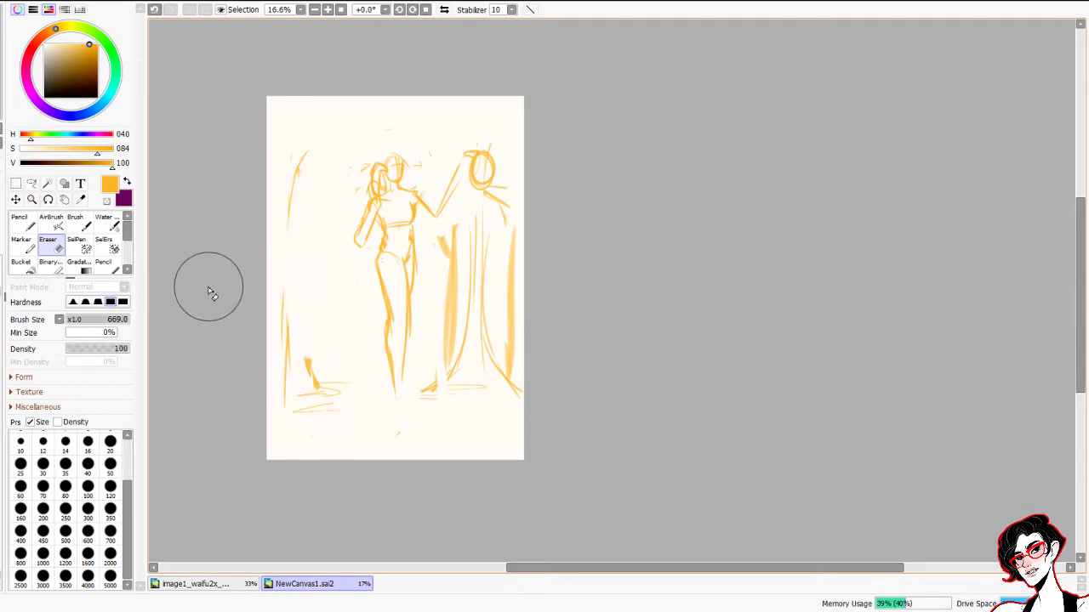
Paint a thick curved trunk along the canvas's left edge, bending into the top, with the pencil at size 155
key("n")
left_click(105, 264)
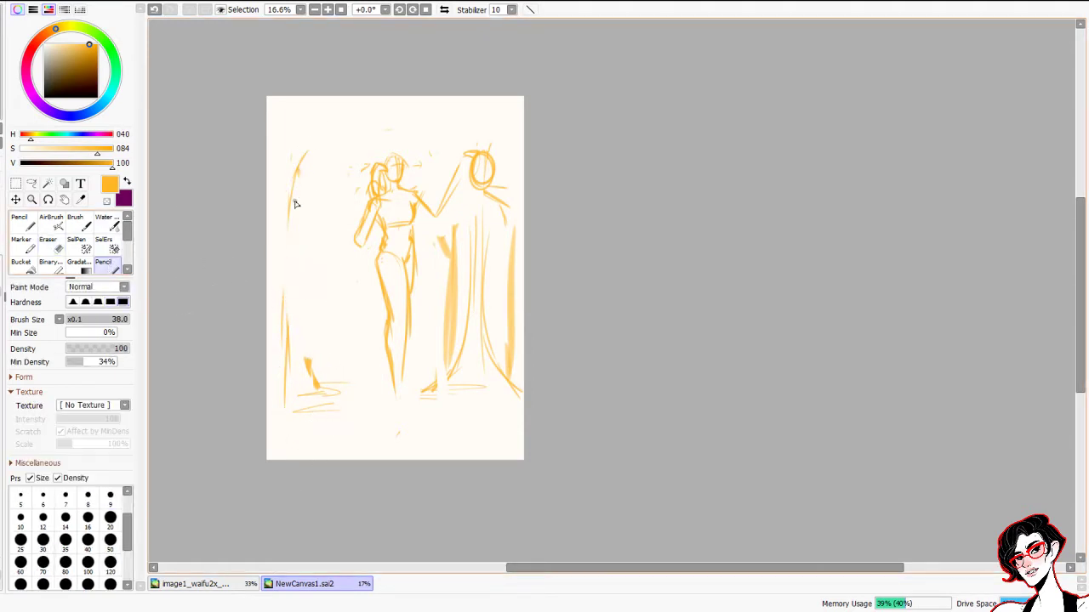
mouse_move(305, 338)
left_mouse_down("ctrl+alt")
mouse_move(298, 312)
mouse_move(314, 298)
left_mouse_up("ctrl+alt")
left_click_drag(288, 409, 296, 203)
key("ctrl+z")
left_click_drag(287, 414, 299, 174)
key("ctrl+z")
mouse_move(306, 94)
left_mouse_down()
mouse_move(285, 174)
mouse_move(291, 209)
left_mouse_up()
left_click_drag(296, 124, 281, 290)
left_click_drag(285, 223, 289, 407)
left_click_drag(285, 333, 284, 407)
left_click_drag(327, 83, 302, 111)
mouse_move(335, 86)
left_mouse_down()
mouse_move(307, 104)
mouse_move(344, 96)
left_mouse_up()
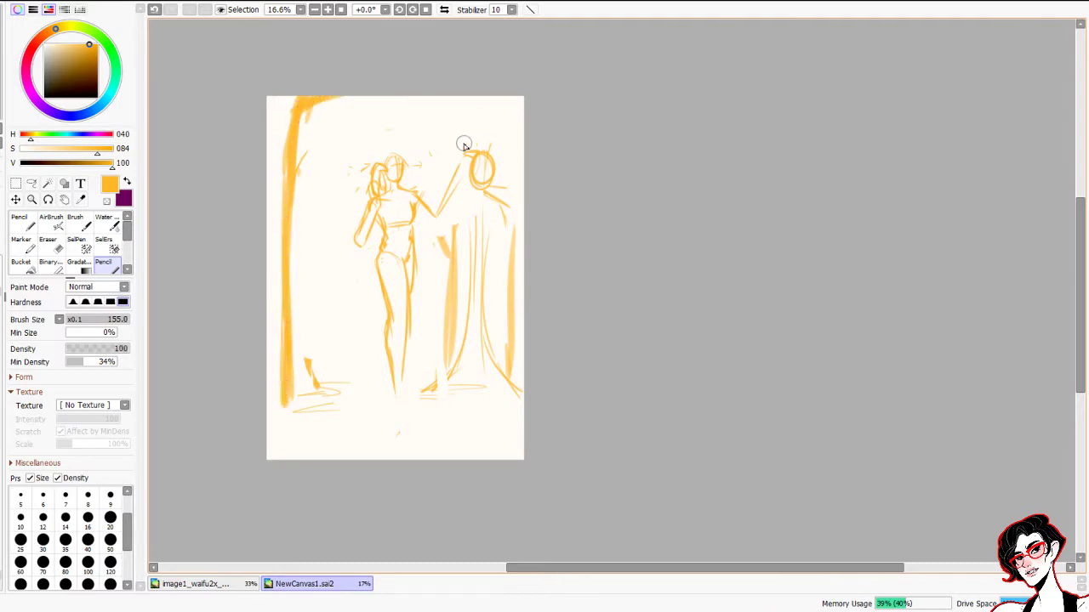
Paint thick arching branches across the upper right of the canvas above the figure
left_click_drag(415, 91, 464, 134)
mouse_move(387, 106)
left_mouse_down()
mouse_move(436, 127)
mouse_move(451, 217)
left_mouse_up()
left_click_drag(449, 191, 450, 260)
key("ctrl+z")
key("ctrl+z")
left_click_drag(439, 136, 442, 167)
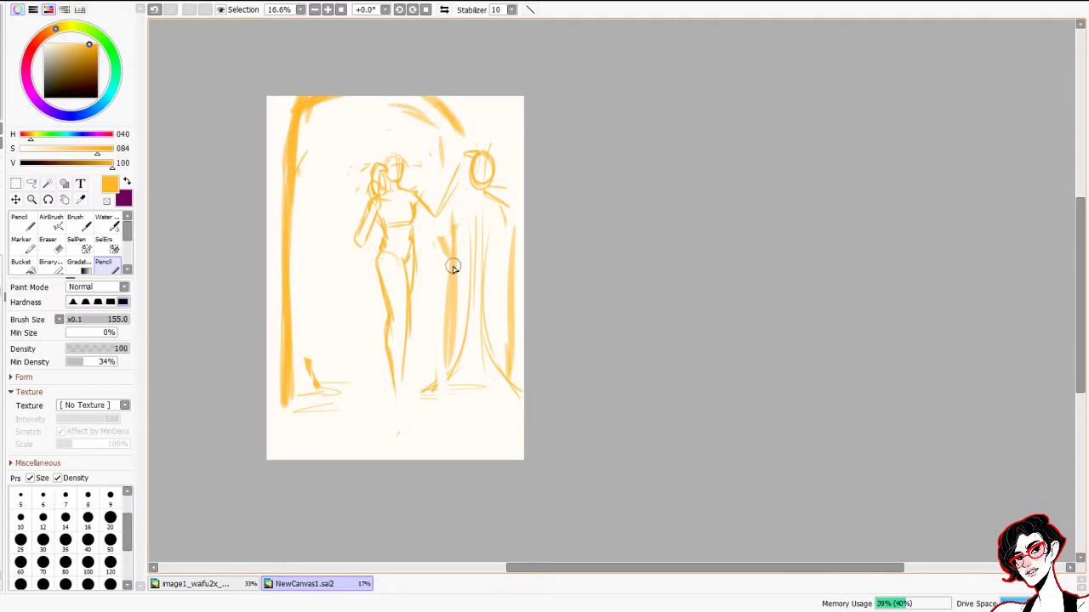
left_click_drag(466, 98, 486, 98)
Add a forked second trunk on the left and an edge trunk on the right, with a thick crescent moon across the fork
left_click_drag(322, 152, 316, 323)
mouse_move(320, 182)
left_mouse_down()
mouse_move(328, 374)
mouse_move(328, 158)
mouse_move(347, 103)
left_mouse_up()
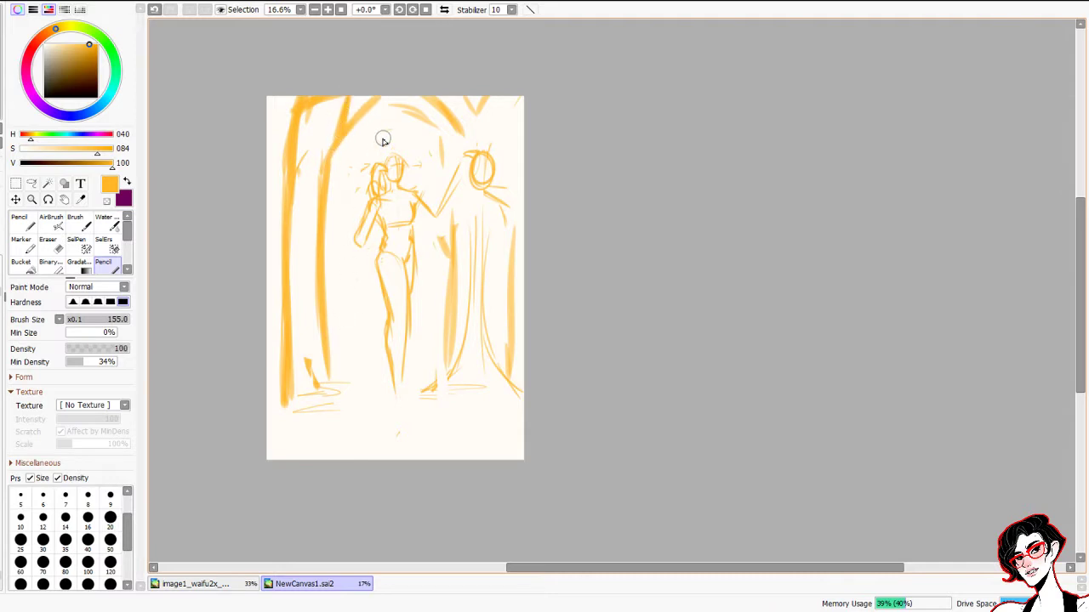
left_click_drag(323, 111, 332, 135)
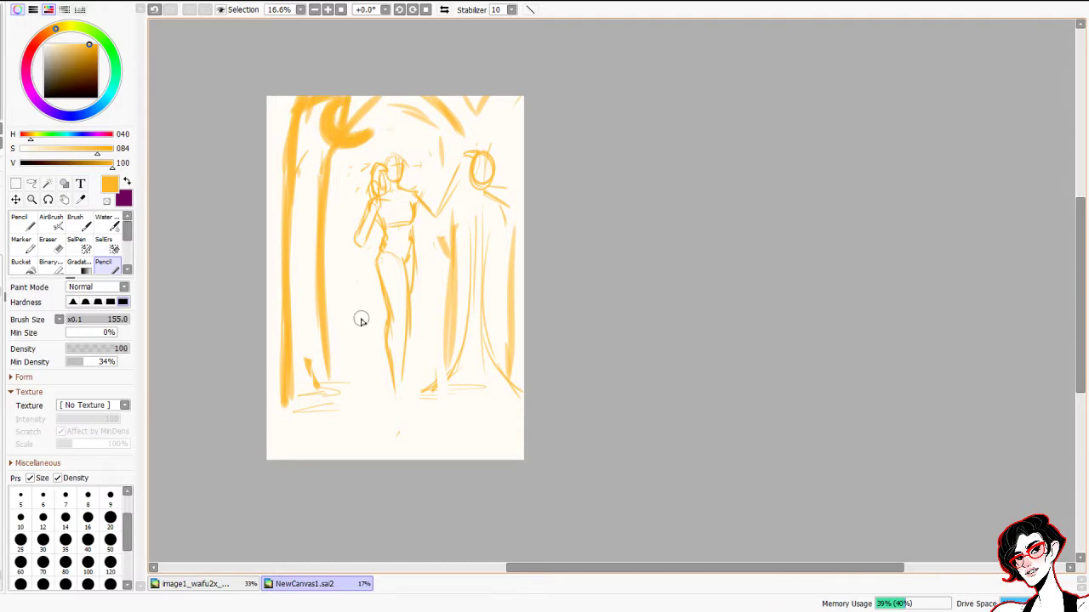
left_click_drag(518, 98, 510, 165)
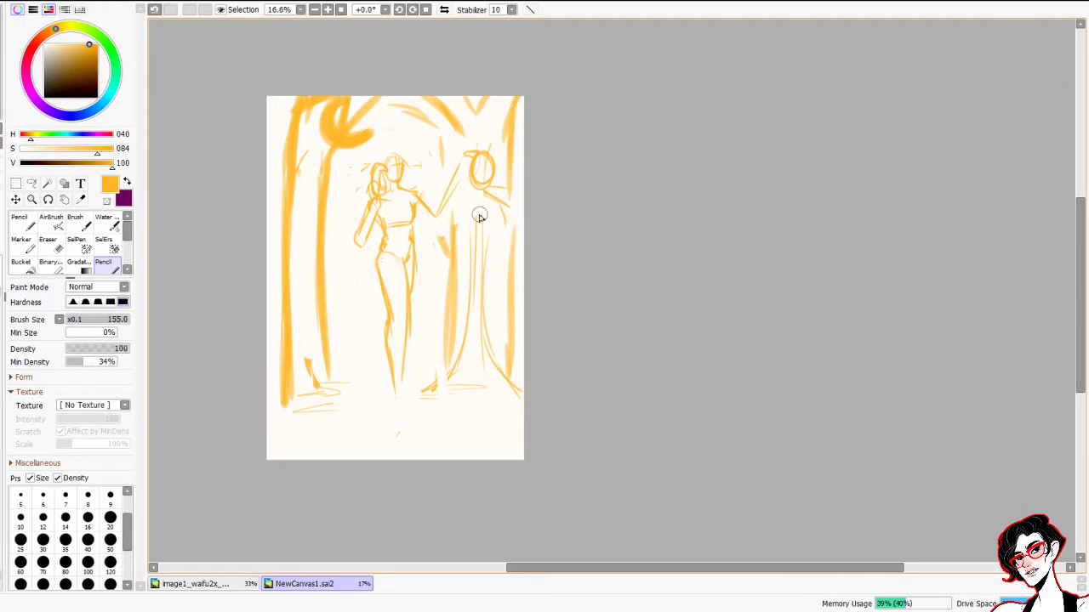
Thicken the raised forearm and fill the oval lantern solid
mouse_move(433, 218)
left_mouse_down()
mouse_move(470, 146)
mouse_move(468, 187)
mouse_move(481, 176)
mouse_move(472, 188)
left_mouse_up()
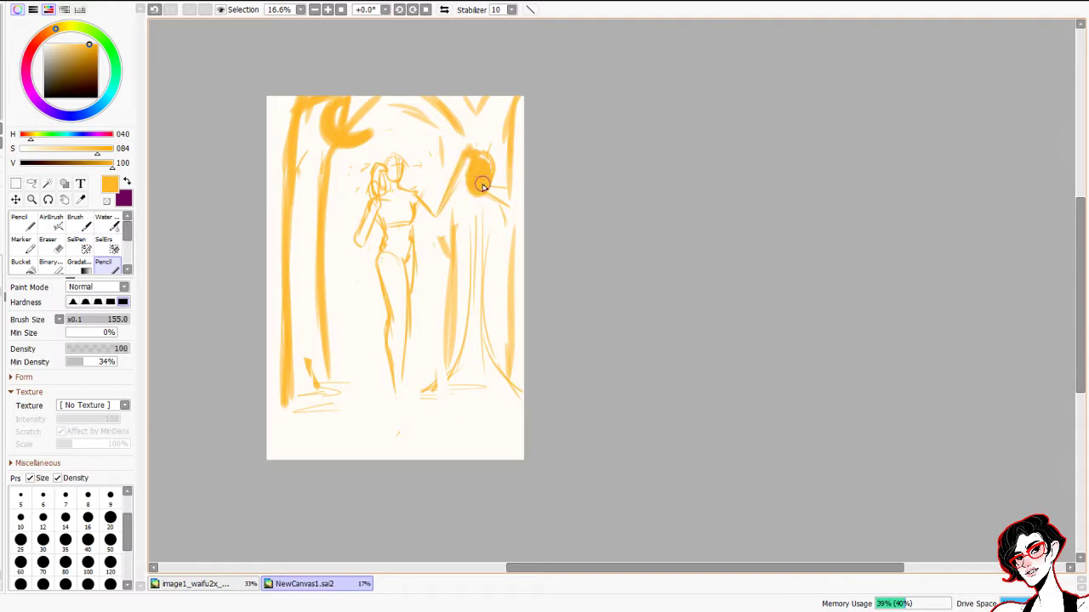
left_click_drag(380, 223, 372, 202)
Erase the loose lines of the arm beside the head with a size 104 eraser and redraw its elbow at pencil size 84
scroll(368, 195, "up", 2)
left_click_drag(382, 291, 372, 307)
key("e")
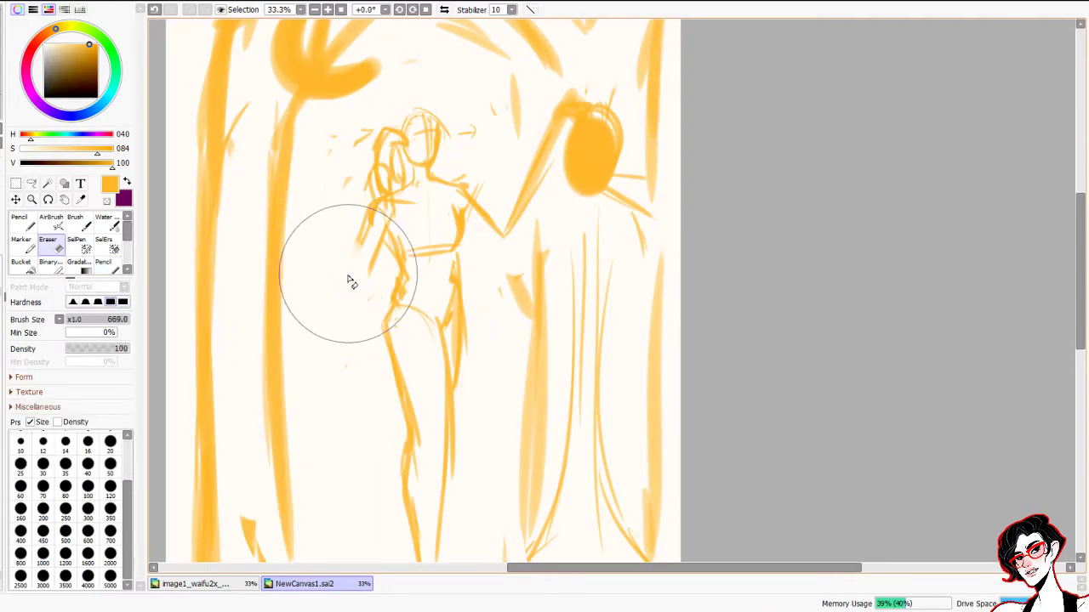
key("bracketleft")
key("bracketleft")
key("bracketleft")
key("bracketleft")
key("bracketleft")
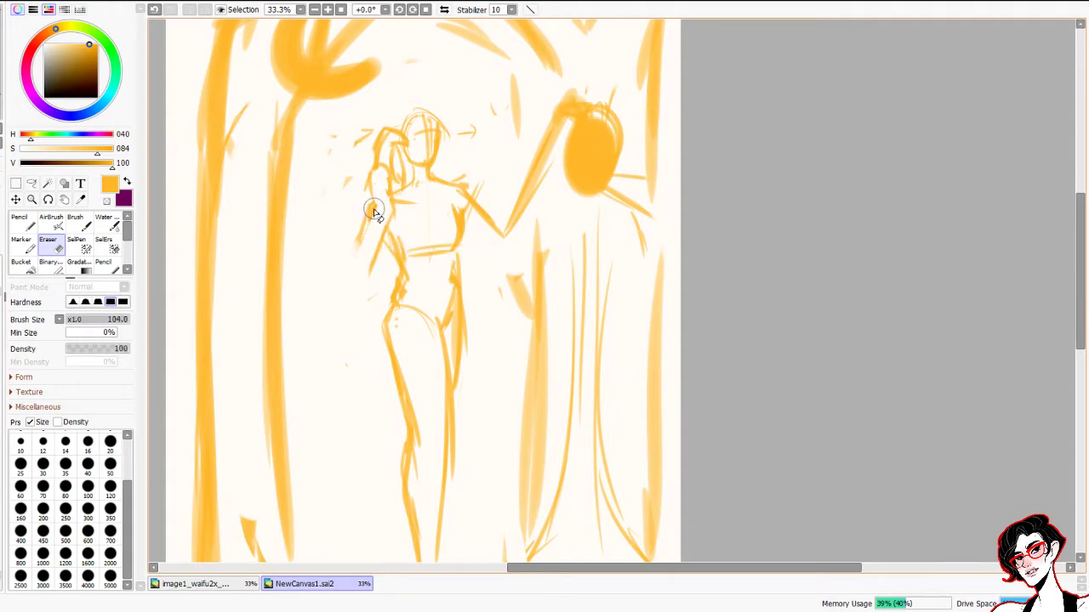
key("n")
mouse_move(382, 176)
left_mouse_down()
mouse_move(388, 213)
mouse_move(371, 189)
mouse_move(386, 213)
mouse_move(376, 210)
mouse_move(348, 280)
left_mouse_up()
left_click_drag(366, 216, 348, 279)
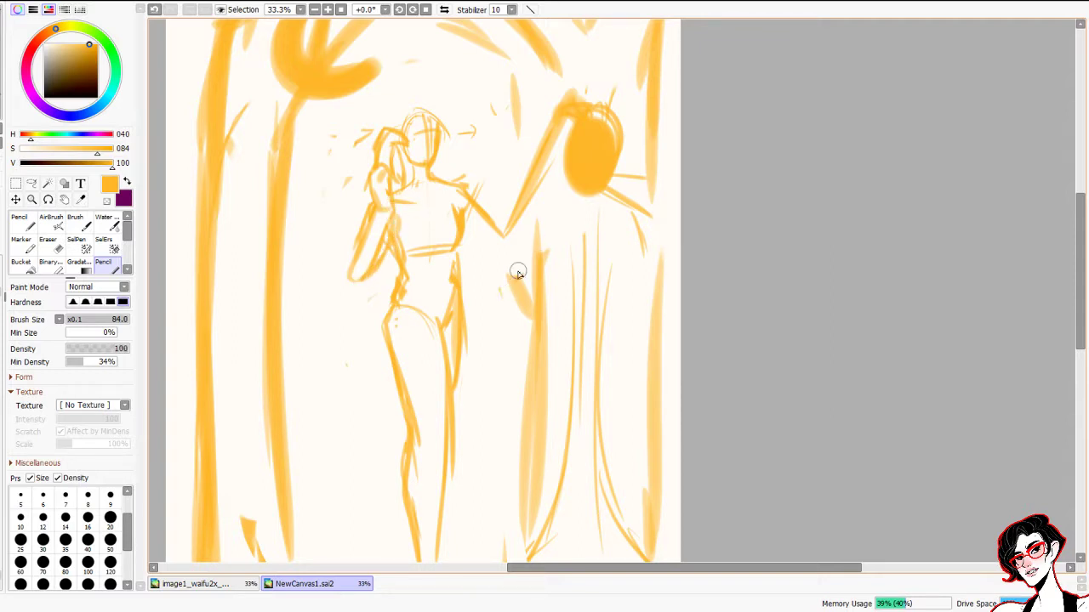
Give the raised arm a second contour and replace the filled lantern with a ring-shaped one hanging from the hand
mouse_move(463, 181)
left_mouse_down()
mouse_move(497, 223)
mouse_move(488, 235)
mouse_move(509, 237)
mouse_move(519, 214)
mouse_move(504, 230)
mouse_move(504, 202)
mouse_move(495, 224)
mouse_move(529, 155)
mouse_move(513, 177)
mouse_move(548, 132)
mouse_move(500, 244)
mouse_move(529, 175)
left_mouse_up()
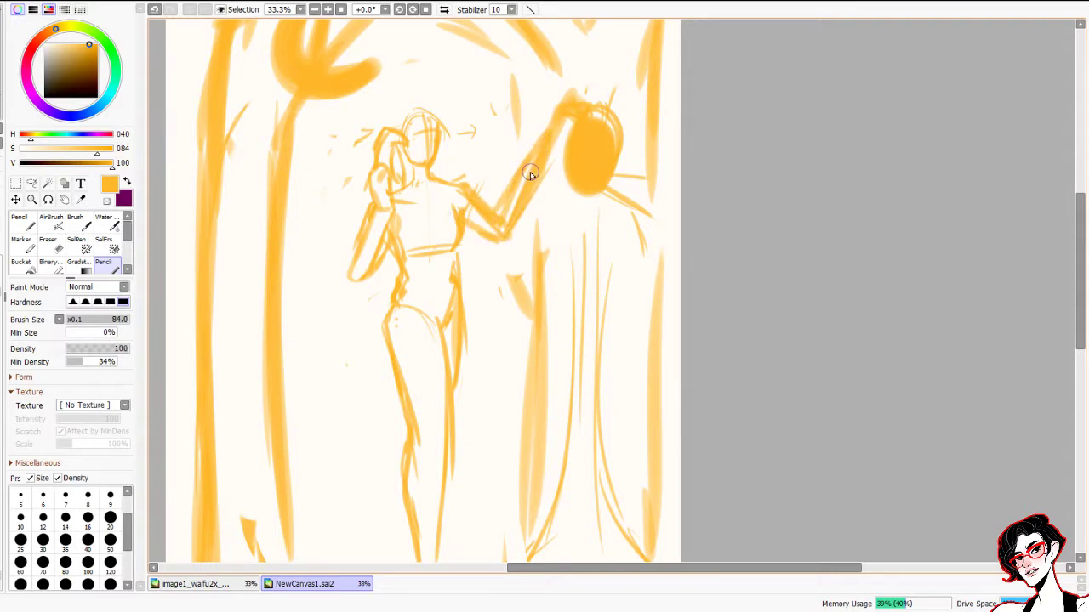
key("e")
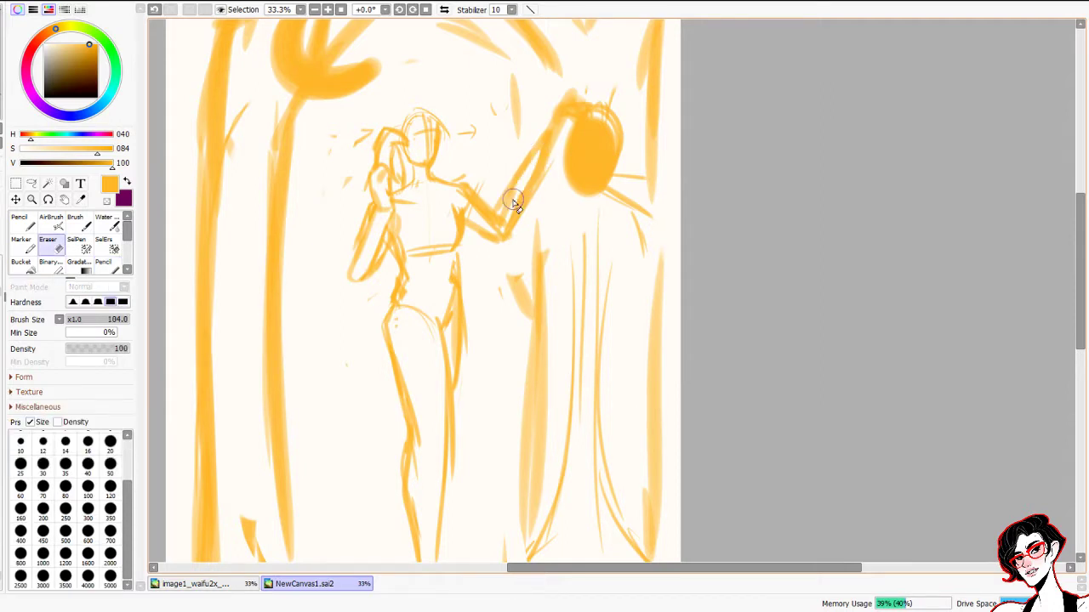
mouse_move(553, 127)
left_mouse_down()
mouse_move(597, 108)
mouse_move(592, 94)
mouse_move(578, 195)
mouse_move(584, 208)
mouse_move(602, 194)
mouse_move(557, 138)
mouse_move(548, 148)
mouse_move(551, 131)
mouse_move(584, 120)
mouse_move(593, 128)
mouse_move(582, 124)
mouse_move(575, 181)
mouse_move(579, 135)
mouse_move(590, 134)
mouse_move(587, 219)
mouse_move(585, 160)
mouse_move(600, 213)
mouse_move(571, 161)
mouse_move(607, 195)
left_mouse_up()
key("n")
key("e")
key("n")
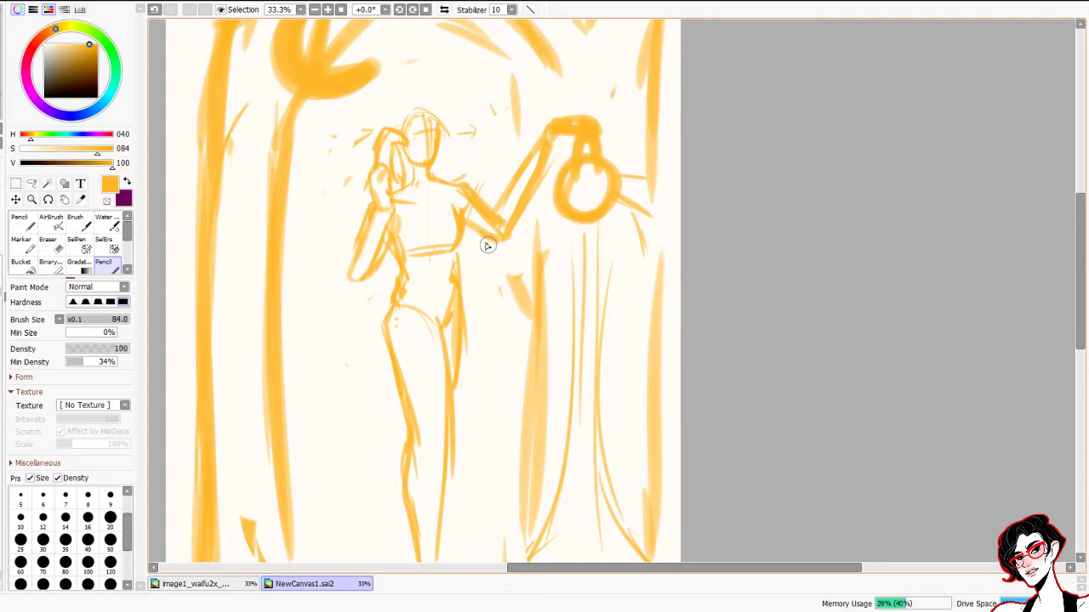
Sketch a slanted, pointed hat brim across the top of the head, undoing the misplaced strokes
key("ctrl+z")
mouse_move(404, 130)
left_mouse_down()
mouse_move(470, 90)
mouse_move(444, 129)
left_mouse_up()
mouse_move(478, 85)
left_mouse_down()
mouse_move(438, 130)
mouse_move(382, 159)
mouse_move(370, 153)
mouse_move(348, 181)
left_mouse_up()
key("ctrl+z")
key("ctrl+z")
key("ctrl+z")
mouse_move(375, 157)
left_mouse_down()
mouse_move(342, 194)
mouse_move(364, 181)
left_mouse_up()
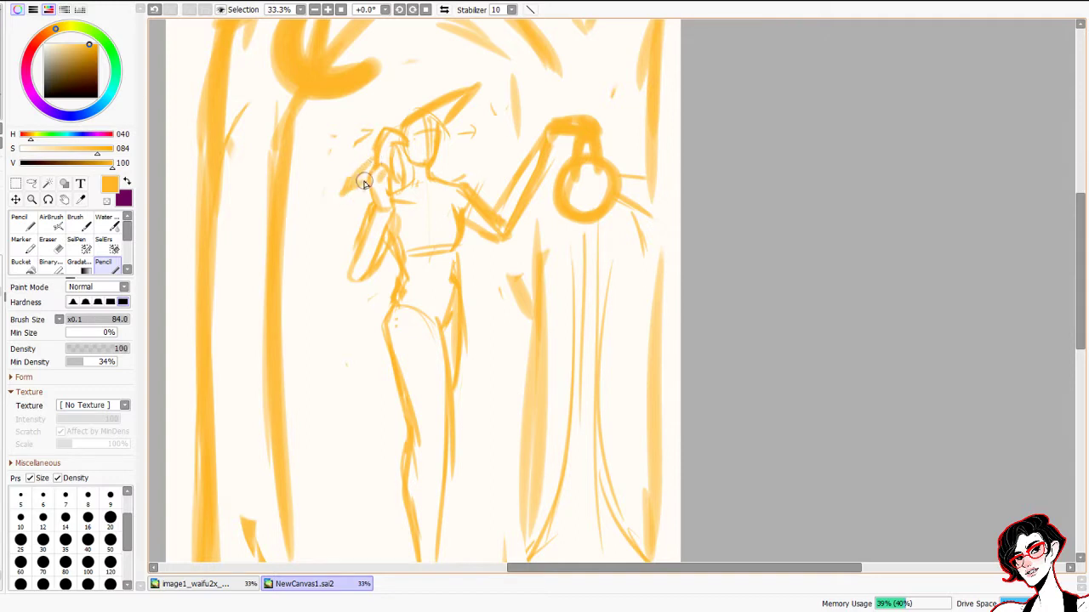
key("ctrl+z")
Clean up the stray marks beside the head, fill in the pointed brim and add its far side behind the hand
key("e")
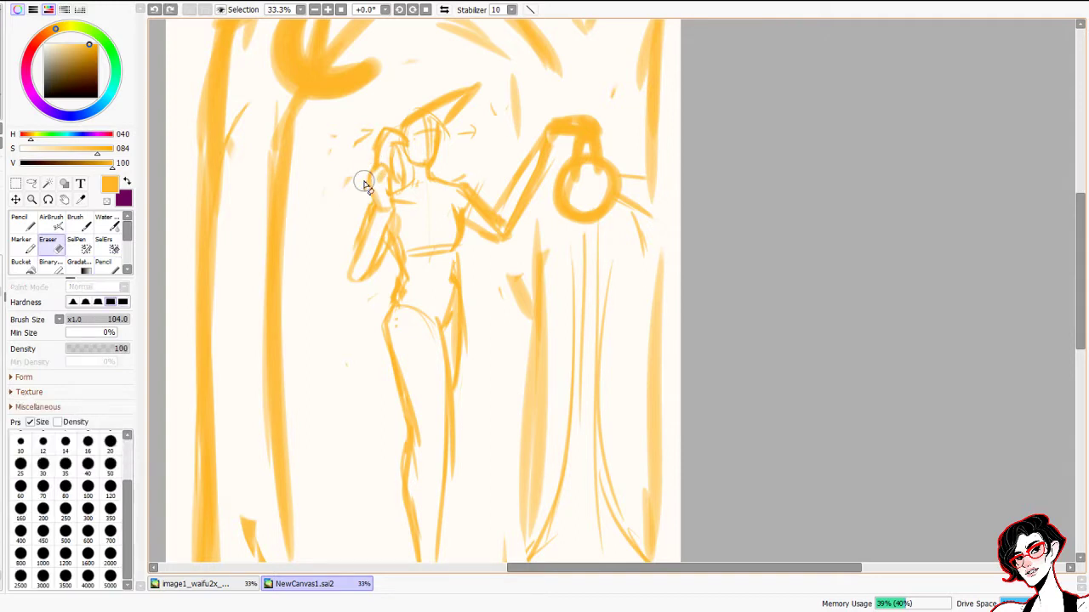
key("n")
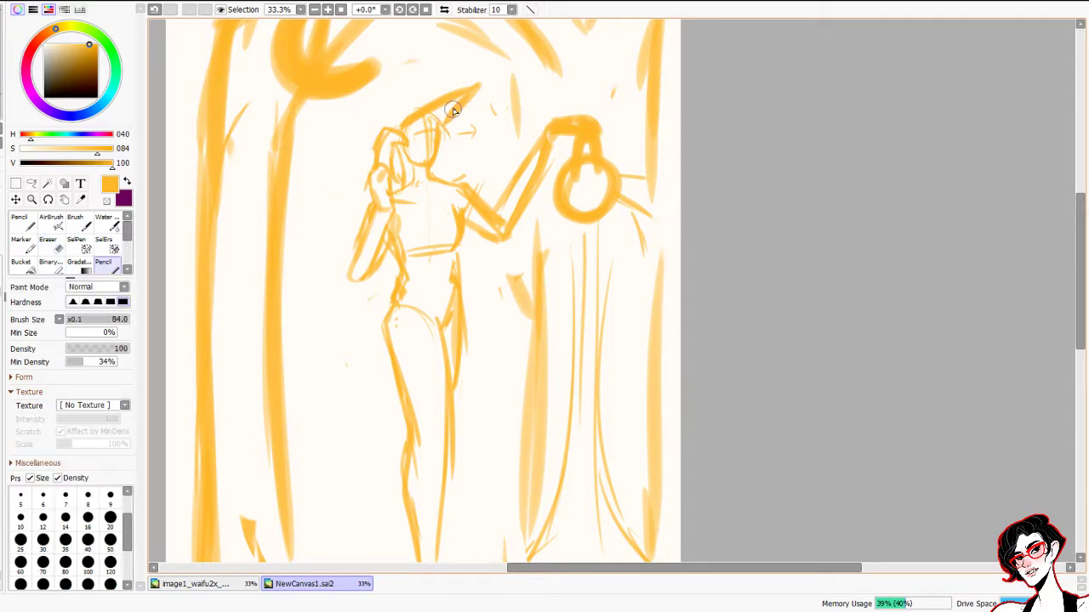
mouse_move(446, 102)
left_mouse_down()
mouse_move(434, 115)
mouse_move(463, 94)
left_mouse_up()
left_click_drag(403, 132, 410, 126)
mouse_move(371, 157)
left_mouse_down()
mouse_move(365, 165)
mouse_move(377, 158)
left_mouse_up()
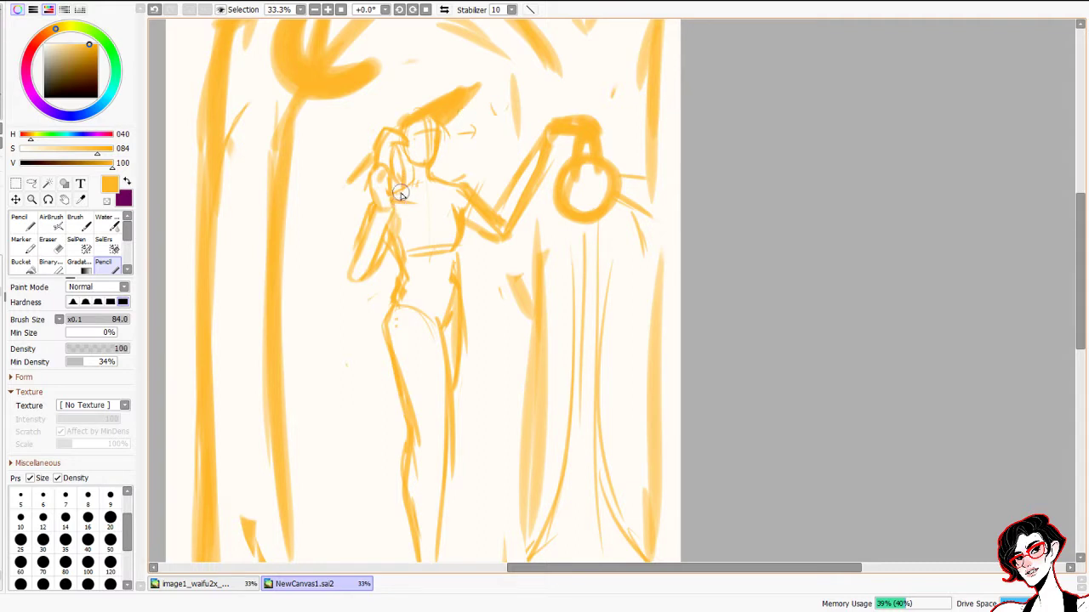
Sketch a curved, low neckline across the chest and shade its lower edge
left_click_drag(441, 237, 449, 185)
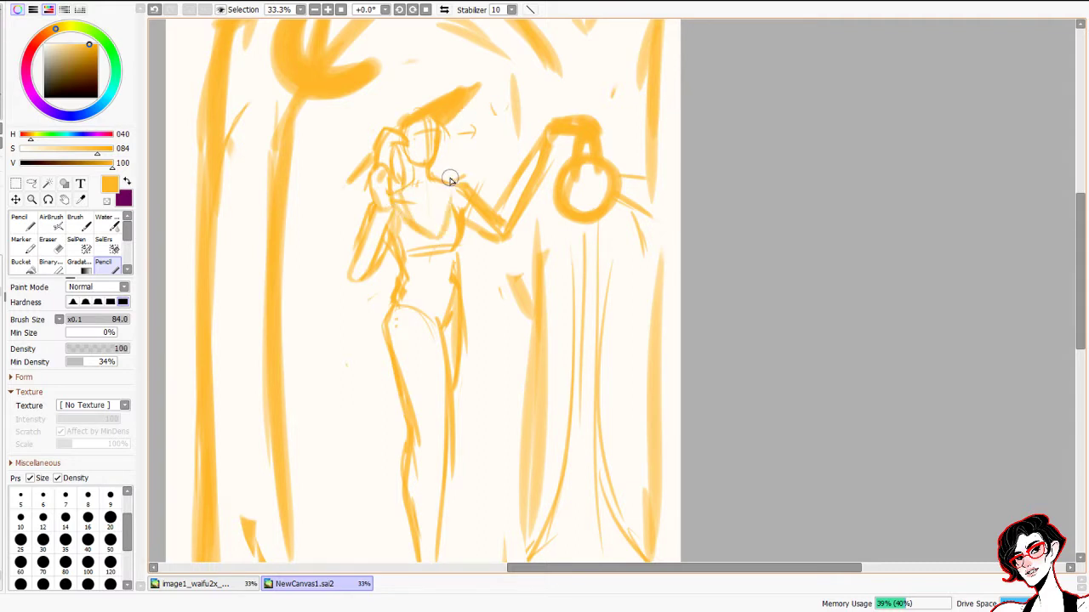
left_click_drag(438, 230, 433, 223)
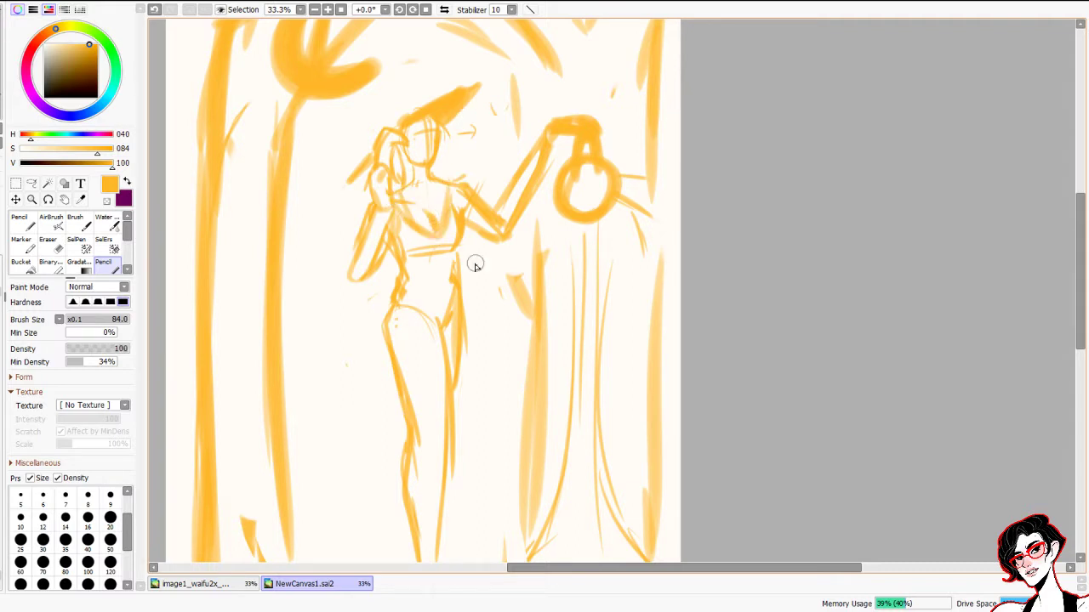
Erase the old waist contours and redraw the waist and hips with bands under the bust and across the hips
key("e")
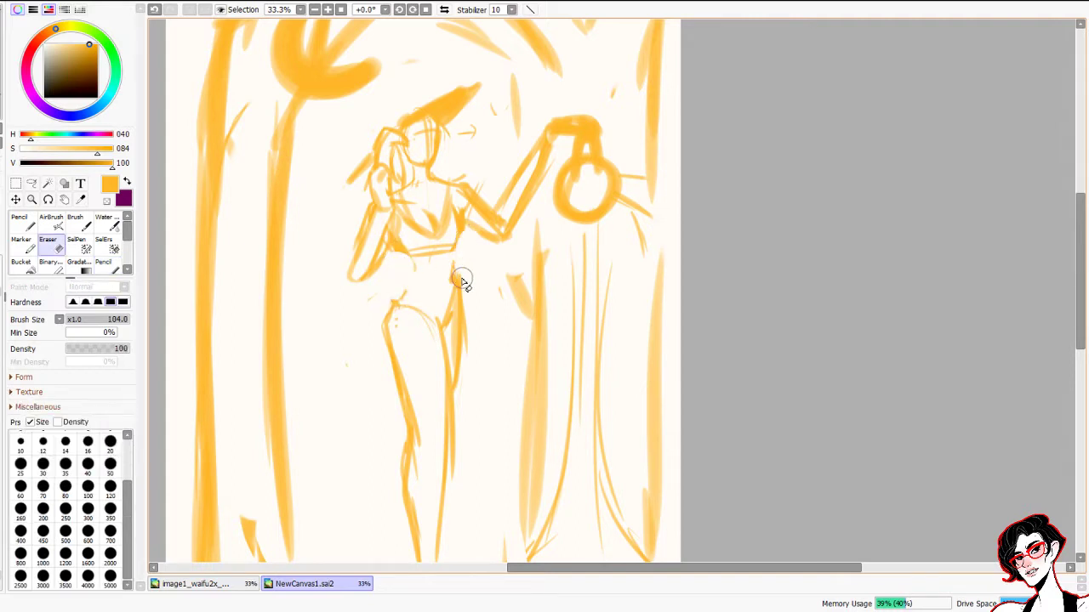
key("n")
left_click_drag(408, 265, 376, 343)
left_click_drag(467, 223, 460, 328)
left_click_drag(414, 257, 453, 253)
left_click_drag(403, 293, 455, 285)
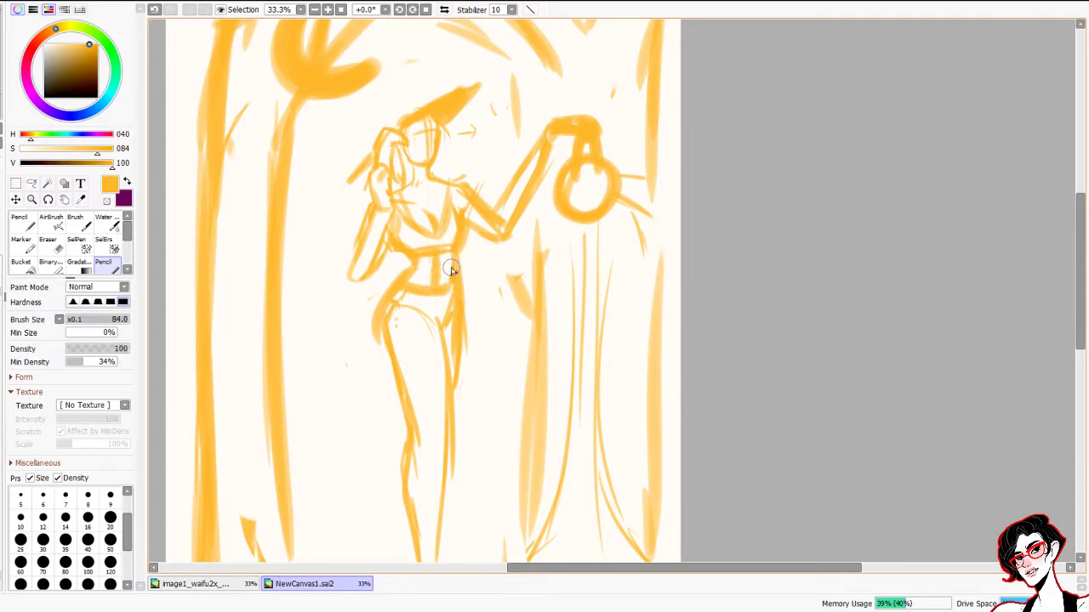
Redo the end of the waistband and add short marks down the front of the midriff
key("ctrl+z")
left_click_drag(440, 292, 455, 281)
left_click_drag(435, 270, 440, 272)
left_click_drag(434, 281, 439, 282)
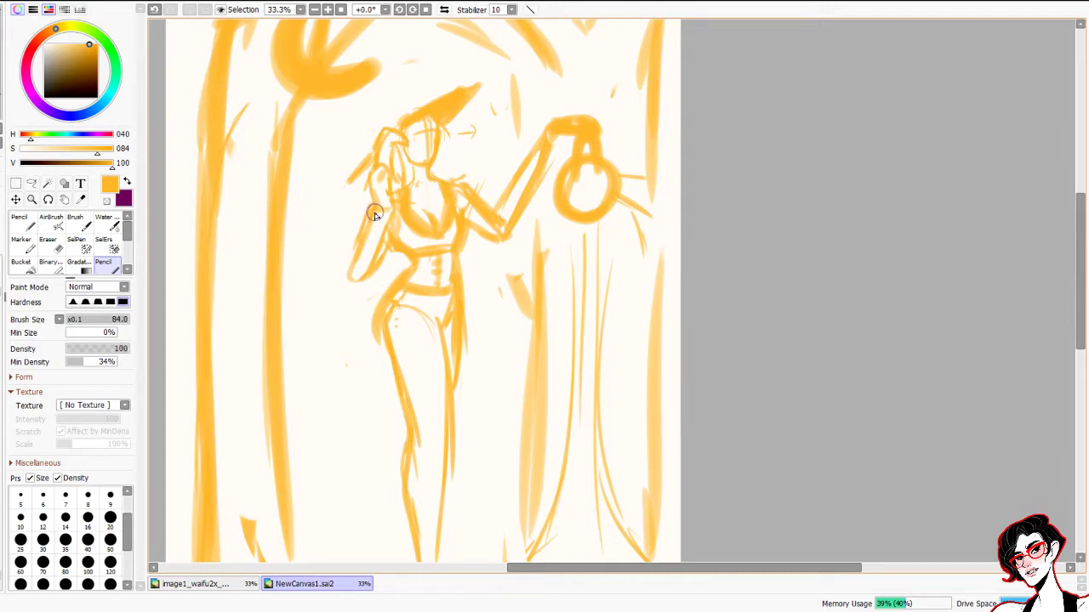
Fill the top's bodice and both long sleeves with solid orange
left_click_drag(374, 219, 362, 270)
mouse_move(469, 211)
left_mouse_down()
mouse_move(455, 191)
mouse_move(448, 242)
mouse_move(414, 238)
mouse_move(397, 207)
mouse_move(409, 244)
left_mouse_up()
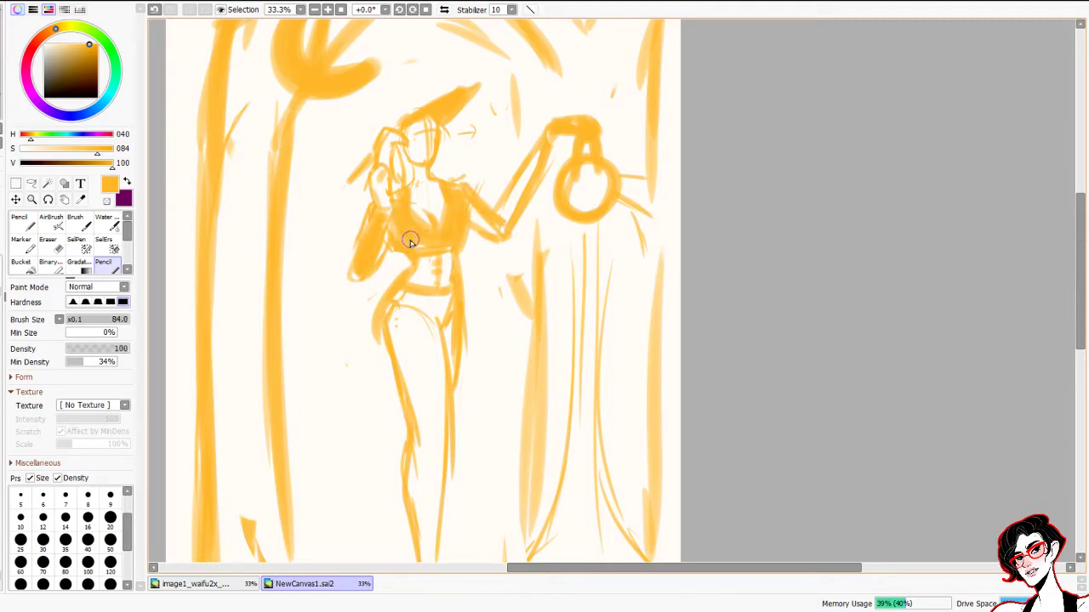
mouse_move(480, 213)
left_mouse_down()
mouse_move(501, 223)
mouse_move(528, 165)
left_mouse_up()
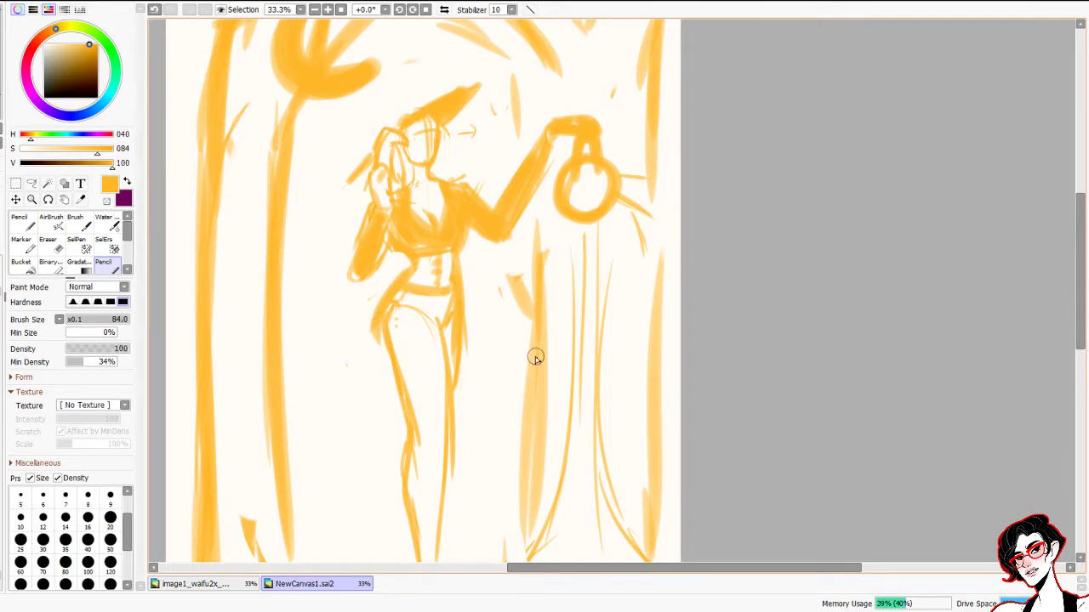
Outline the skirt's right edge from the hip to the ground and add a contour behind the lower leg
left_click(521, 386, "ctrl+alt")
left_click_drag(503, 434, 451, 370)
left_click_drag(384, 355, 368, 439)
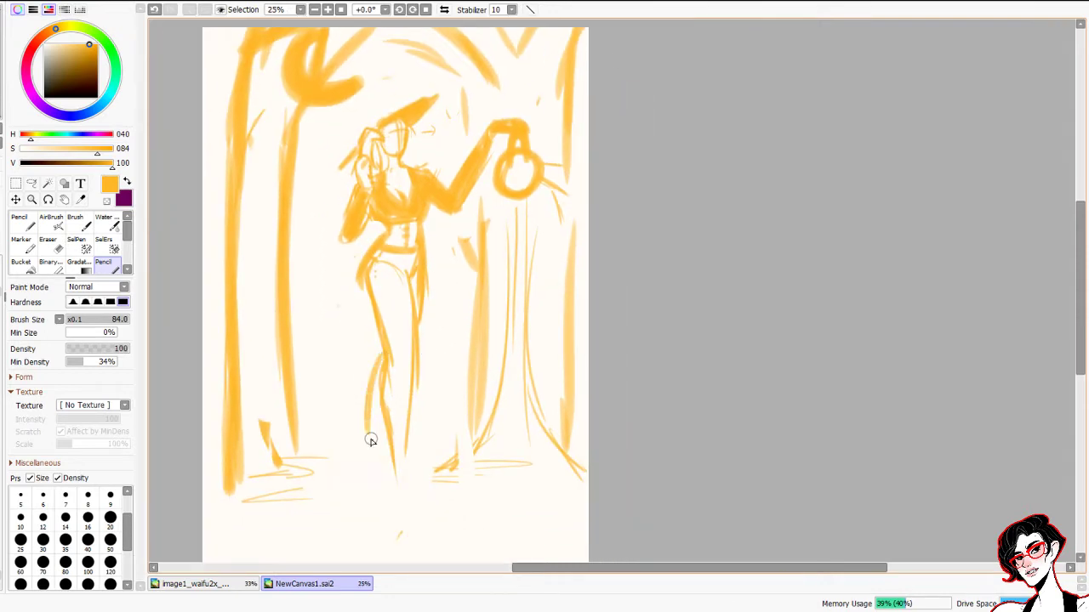
left_click_drag(373, 385, 367, 440)
mouse_move(409, 260)
left_mouse_down()
mouse_move(411, 329)
mouse_move(409, 268)
mouse_move(437, 432)
left_mouse_up()
left_click_drag(433, 356, 448, 492)
Sketch the skirt's left edge flaring to the ground, undoing the straighter version, and draw the hem across the bottom
left_click_drag(367, 264, 356, 391)
left_click_drag(356, 318, 354, 393)
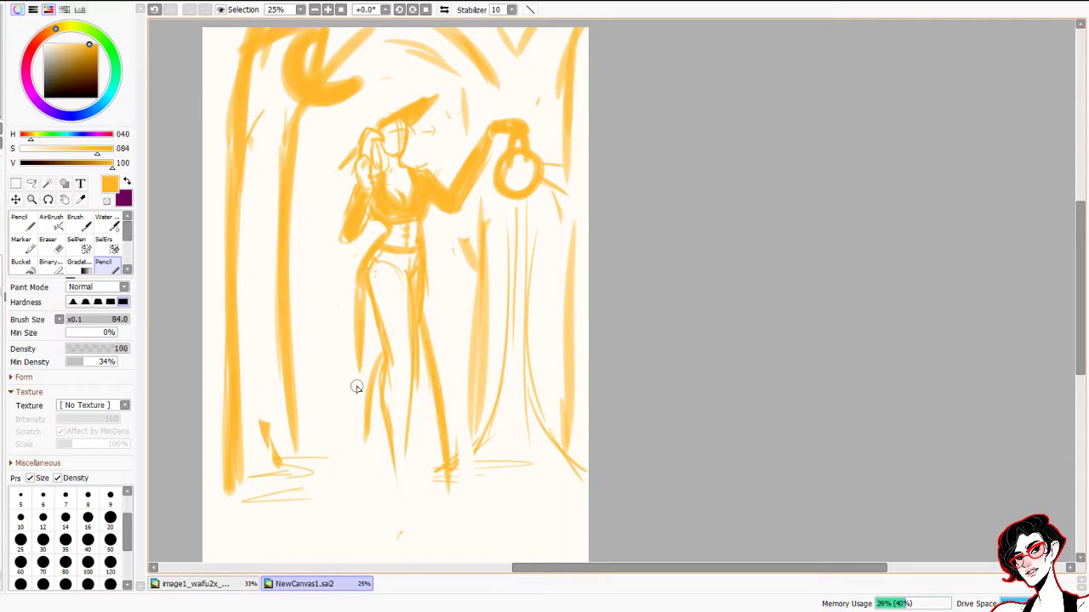
key("ctrl+z")
key("ctrl+z")
key("ctrl+z")
left_click_drag(362, 277, 365, 366)
mouse_move(363, 327)
left_mouse_down()
mouse_move(337, 471)
mouse_move(383, 508)
mouse_move(457, 511)
left_mouse_up()
mouse_move(426, 271)
left_mouse_down()
mouse_move(430, 374)
mouse_move(428, 275)
mouse_move(428, 333)
left_mouse_up()
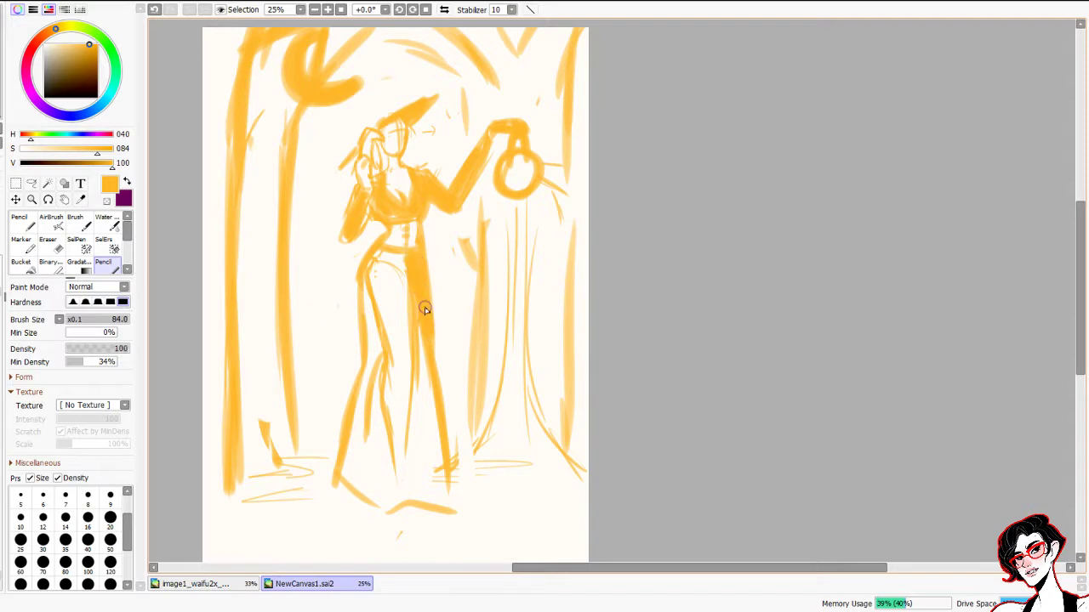
mouse_move(422, 257)
left_mouse_down()
mouse_move(450, 343)
mouse_move(445, 316)
mouse_move(435, 360)
mouse_move(441, 310)
mouse_move(443, 381)
left_mouse_up()
key("ctrl+z")
key("ctrl+z")
key("ctrl+z")
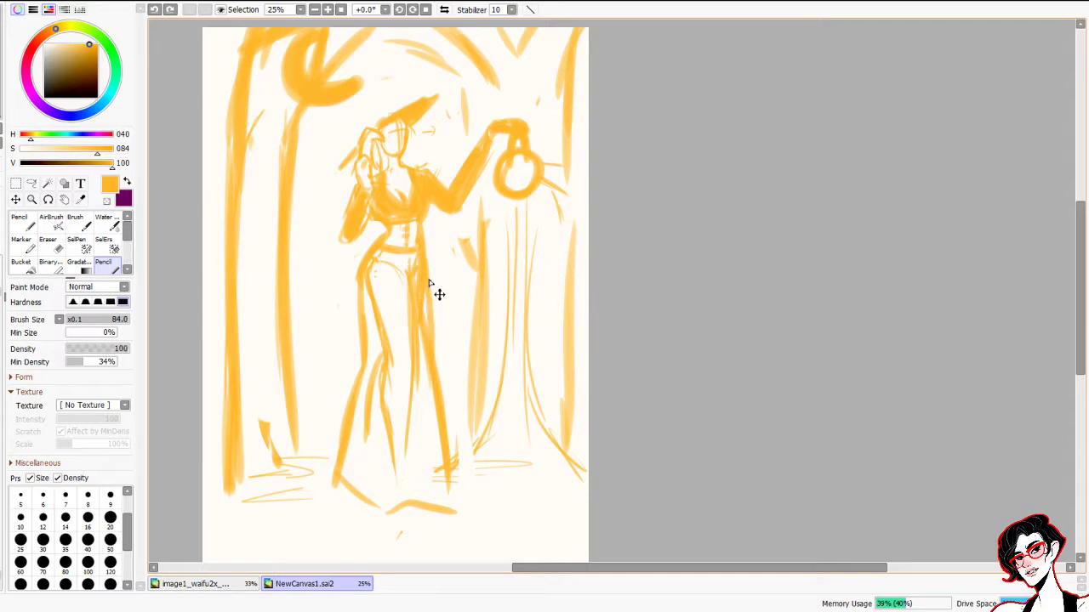
Fill the whole skirt from the waistband to the hem with solid orange, using a larger brush for the body
left_click_drag(421, 262, 437, 385)
left_click_drag(425, 316, 439, 371)
mouse_move(415, 286)
left_mouse_down()
mouse_move(438, 352)
mouse_move(432, 322)
left_mouse_up()
mouse_move(377, 260)
left_mouse_down()
mouse_move(374, 289)
mouse_move(393, 260)
mouse_move(406, 276)
mouse_move(435, 491)
mouse_move(388, 499)
mouse_move(354, 478)
mouse_move(374, 309)
mouse_move(380, 476)
mouse_move(406, 428)
mouse_move(375, 455)
left_mouse_up()
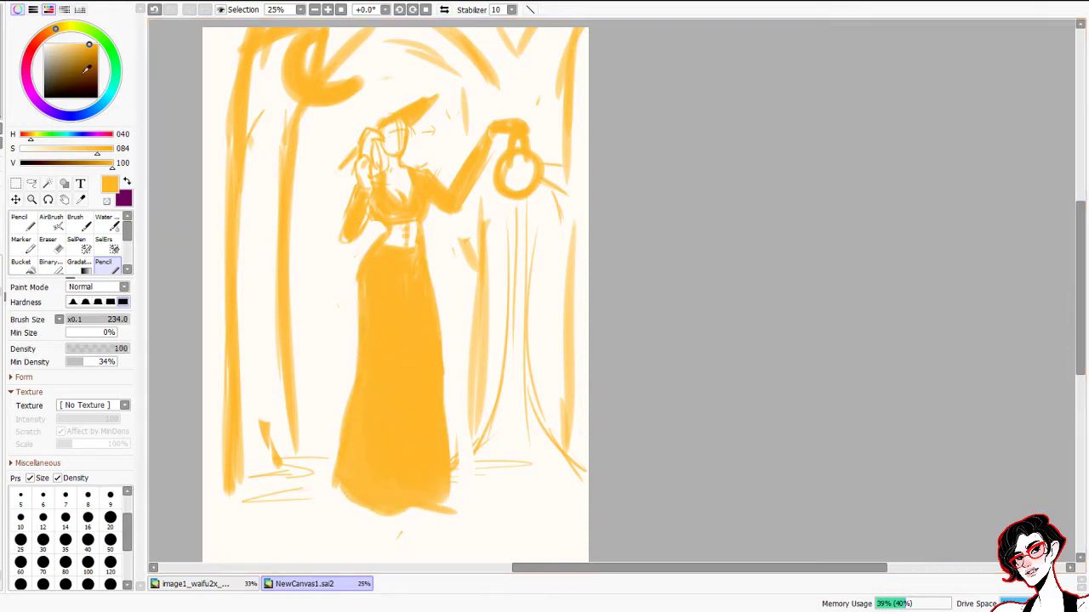
Choose a slightly darker orange and paint a shadow down the skirt's right side
left_click(88, 52)
left_click_drag(202, 255, 196, 256)
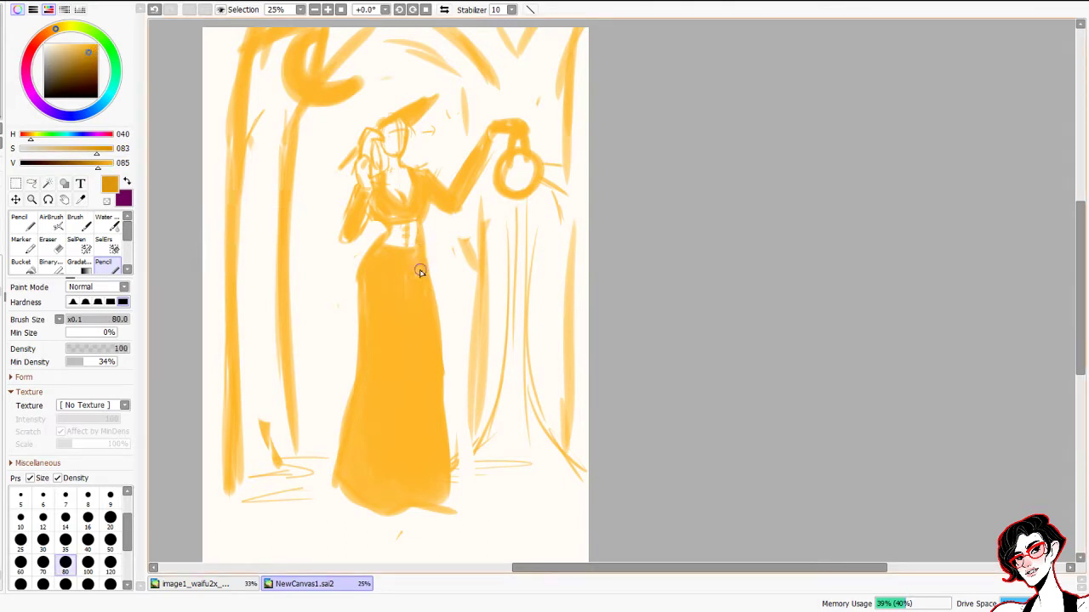
left_click_drag(422, 307, 434, 375)
left_click(437, 342, "alt")
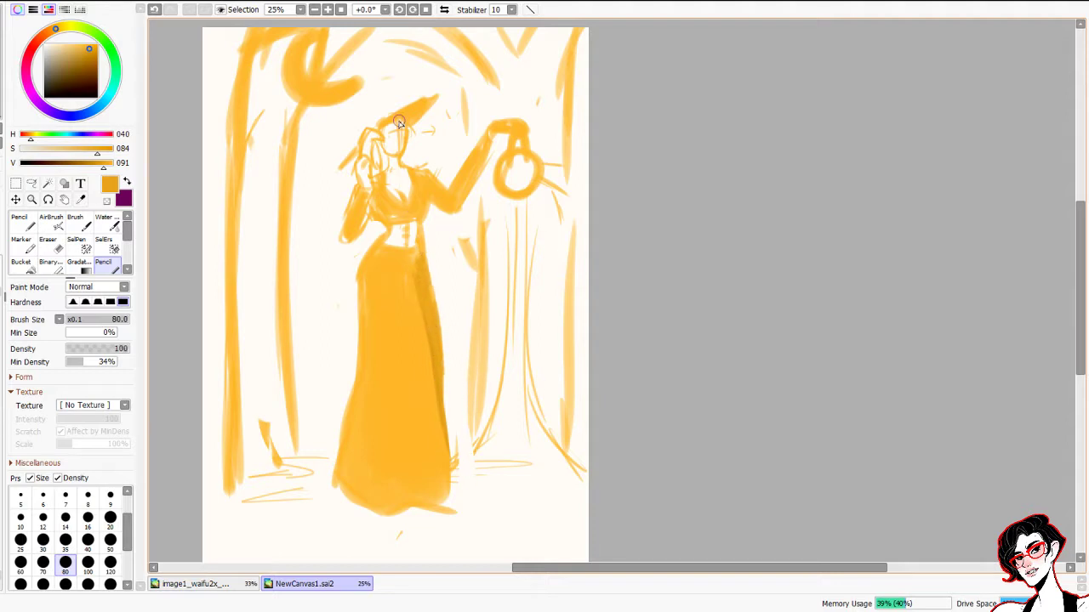
Shade the underside of the hat brim on both sides of the head with the darker orange
left_click(418, 94, "ctrl")
left_click(418, 94, "ctrl")
mouse_move(342, 158)
left_mouse_down()
mouse_move(419, 115)
mouse_move(405, 139)
mouse_move(439, 109)
left_mouse_up()
left_click_drag(406, 150, 455, 90)
left_click_drag(280, 240, 288, 215)
Sample the bright orange and paint a broad, pointed upper hat shape above the head, undoing the first stroke
left_click(522, 293, "ctrl+alt")
left_click(430, 444, "alt")
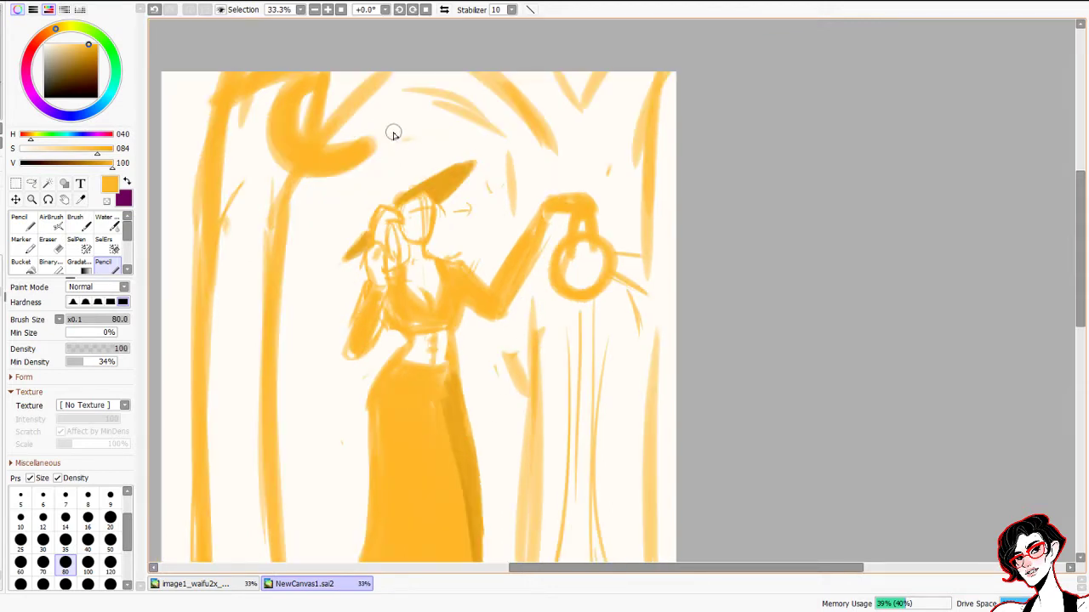
left_click_drag(371, 144, 430, 182)
key("ctrl+z")
mouse_move(374, 156)
left_mouse_down()
mouse_move(421, 183)
mouse_move(336, 189)
mouse_move(307, 216)
mouse_move(373, 171)
mouse_move(384, 198)
mouse_move(393, 178)
mouse_move(382, 195)
left_mouse_up()
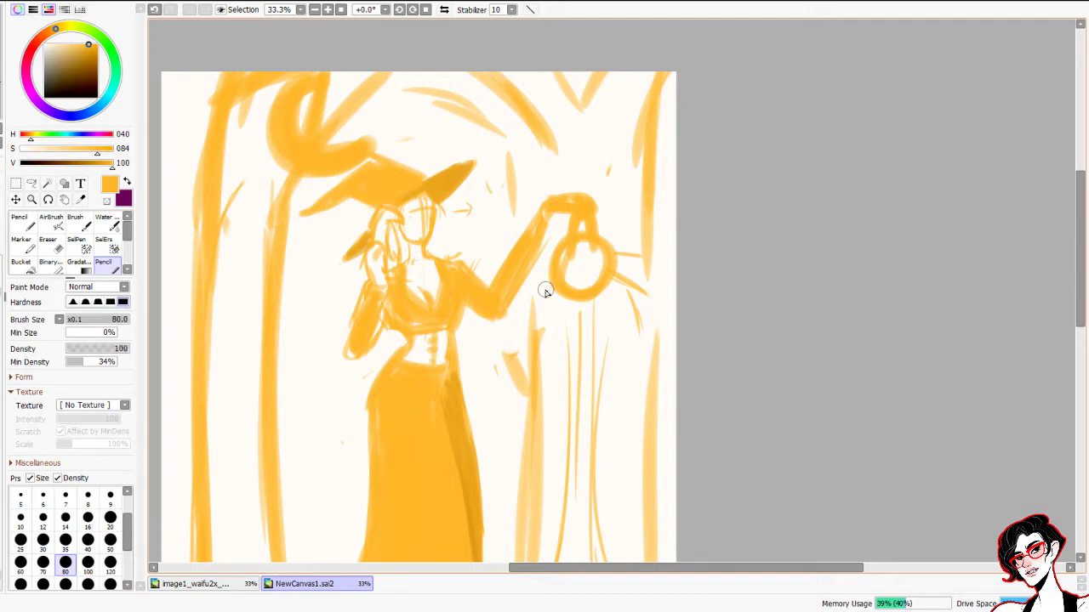
Choose a dark brown and paint a hair strand down the far side of the face, undoing the misplaced strokes
left_click(448, 185, "alt")
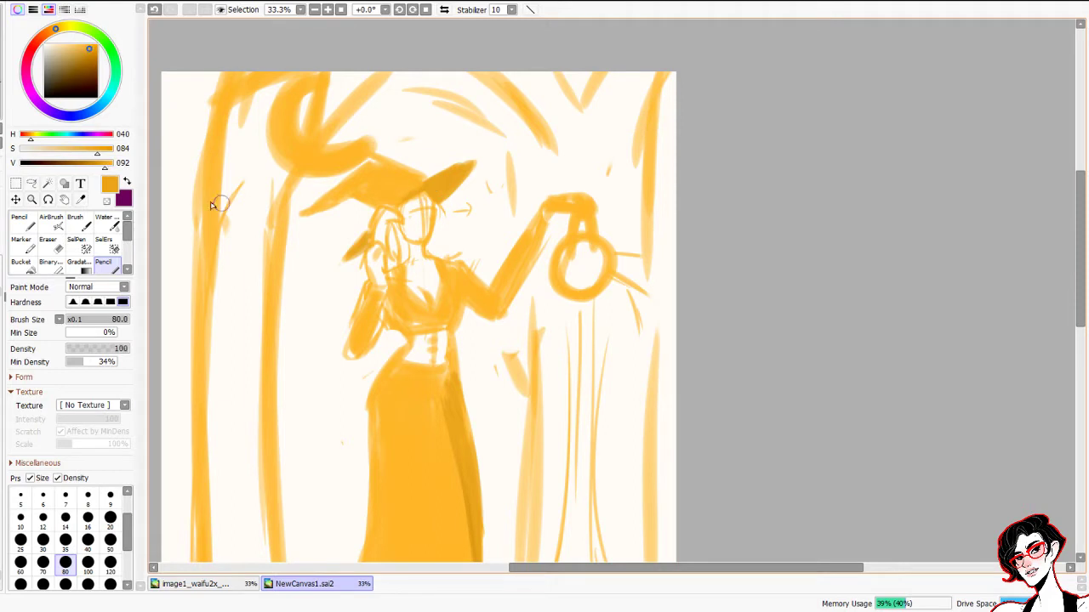
left_click(91, 62)
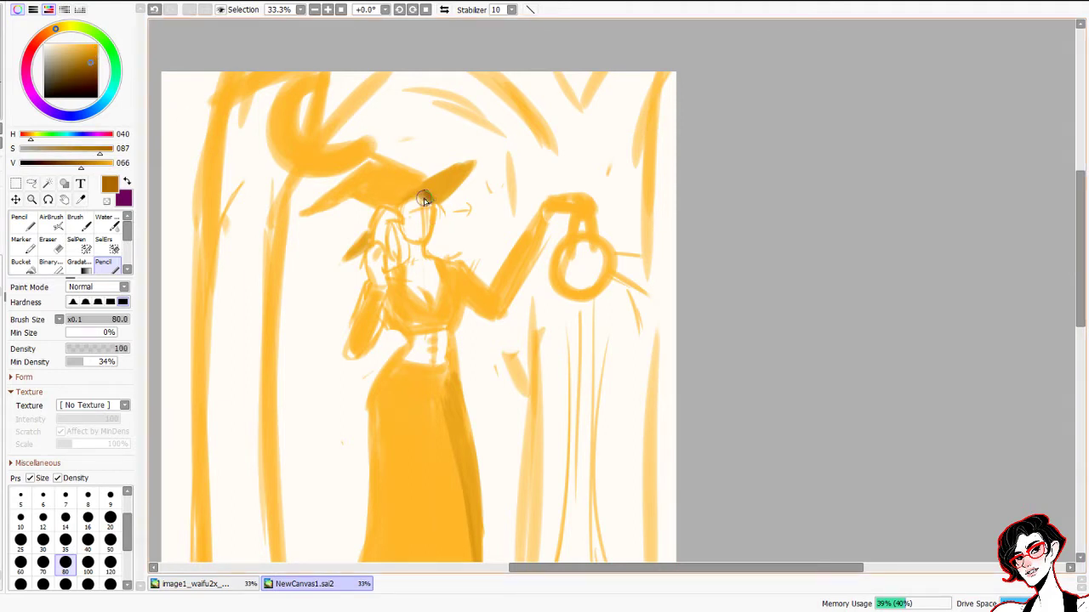
key("ctrl+z")
mouse_move(425, 195)
left_mouse_down()
mouse_move(441, 206)
mouse_move(438, 253)
left_mouse_up()
key("ctrl+z")
key("ctrl+z")
left_click_drag(431, 194, 436, 248)
Sketch a long brown lock from under the hat, past the waist and curving down beside the skirt
left_click_drag(404, 210, 402, 318)
mouse_move(400, 221)
left_mouse_down()
mouse_move(400, 319)
mouse_move(383, 369)
left_mouse_up()
mouse_move(403, 280)
left_mouse_down()
mouse_move(373, 378)
mouse_move(361, 440)
left_mouse_up()
key("ctrl+z")
left_click_drag(405, 262, 330, 446)
left_click_drag(380, 351, 342, 470)
left_click_drag(340, 424, 359, 495)
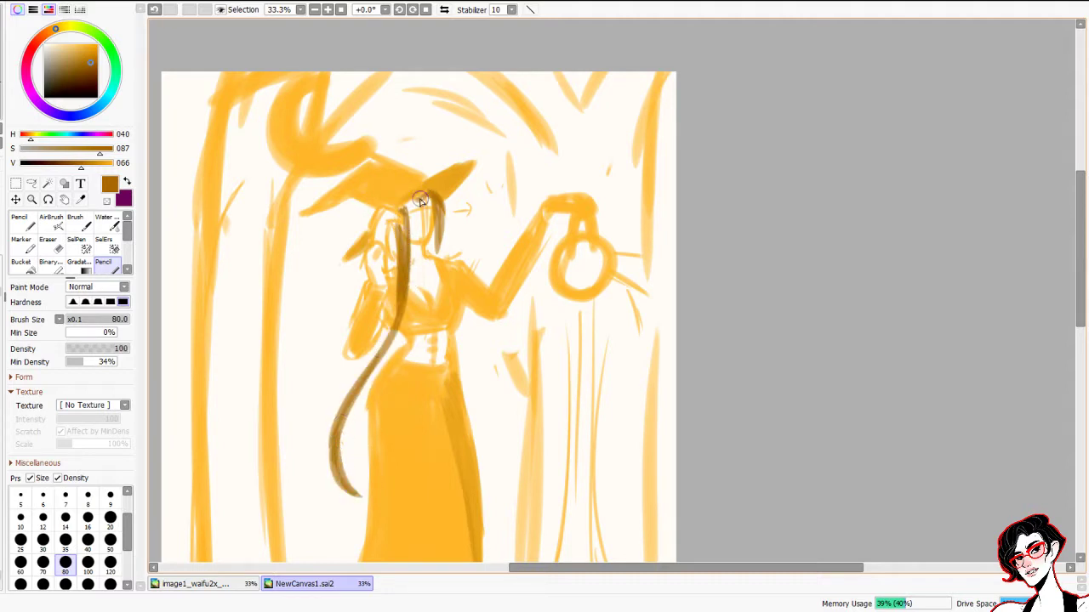
Thicken the short hair strand at the far side of the face, undoing the overlong stroke
left_click_drag(438, 231, 456, 303)
key("ctrl+z")
left_click_drag(440, 231, 437, 254)
Fill out the long lock below the waist with overlapping brown strokes and taper its ends, undoing the misplaced ones
mouse_move(384, 331)
left_mouse_down()
mouse_move(352, 383)
mouse_move(356, 424)
left_mouse_up()
left_click_drag(338, 468, 354, 422)
key("ctrl+z")
key("ctrl+z")
left_click_drag(350, 444, 366, 486)
mouse_move(365, 399)
left_mouse_down()
mouse_move(355, 449)
mouse_move(365, 485)
left_mouse_up()
left_click_drag(363, 430, 366, 483)
left_click_drag(364, 393, 347, 476)
left_click_drag(381, 364, 364, 396)
left_click_drag(400, 338, 373, 380)
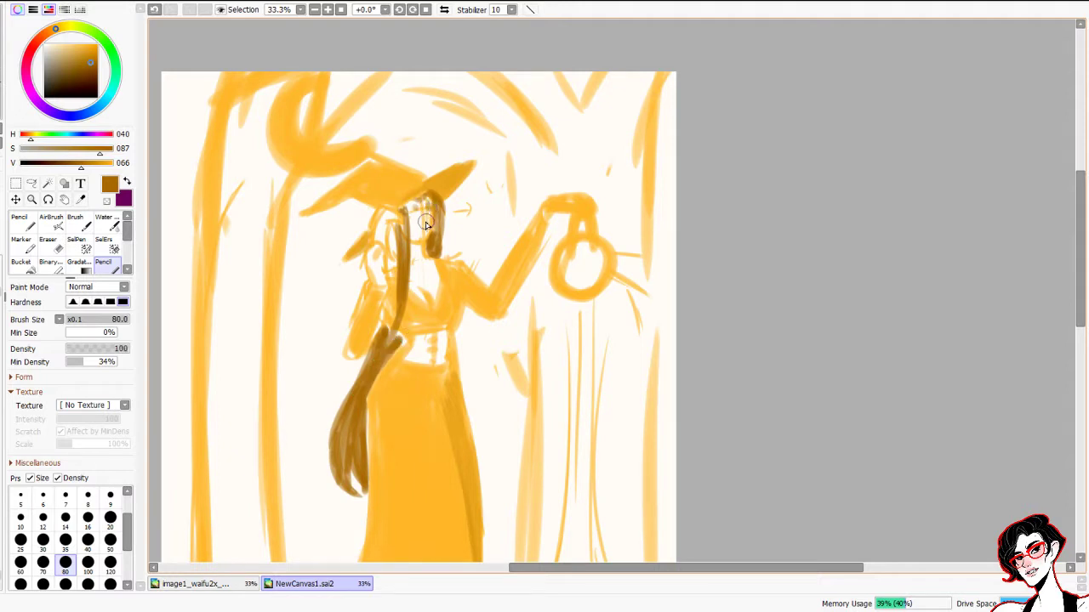
Sketch the nose line, the nose base and the near eye in brown with a finer brush
key("ctrl+z")
left_click(433, 218, "ctrl")
left_click(433, 219, "ctrl")
left_click(433, 219, "ctrl")
mouse_move(420, 217)
left_mouse_down()
mouse_move(402, 224)
mouse_move(414, 224)
left_mouse_up()
left_click_drag(412, 184, 431, 221)
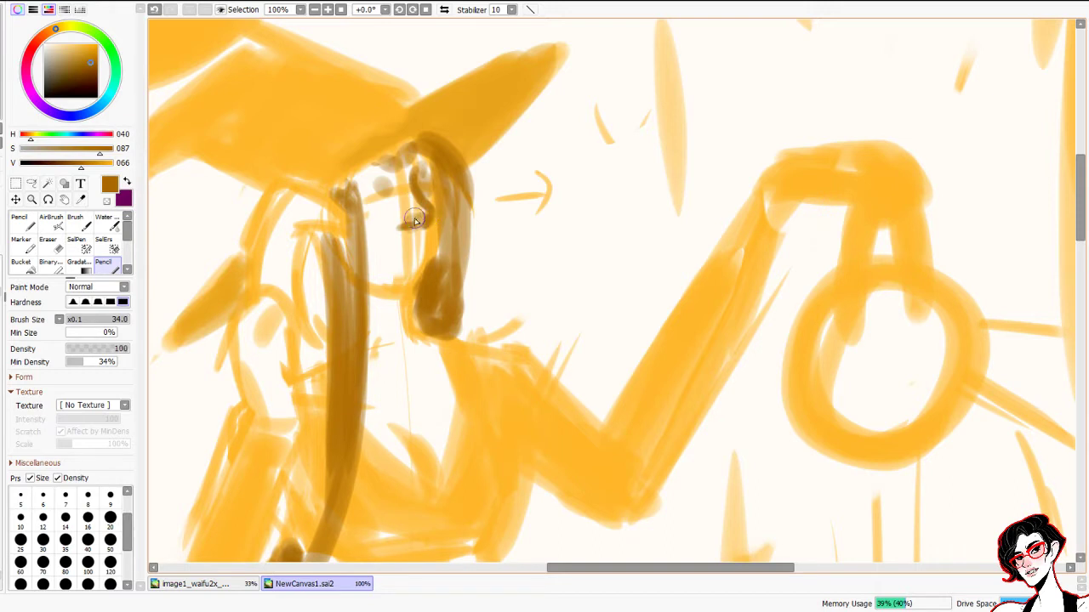
left_click_drag(398, 225, 422, 217)
left_click_drag(370, 194, 402, 190)
Sketch the jaw line and paint over the orange face guidelines with the background colour
left_click_drag(371, 280, 422, 272)
key("ctrl+z")
key("ctrl+z")
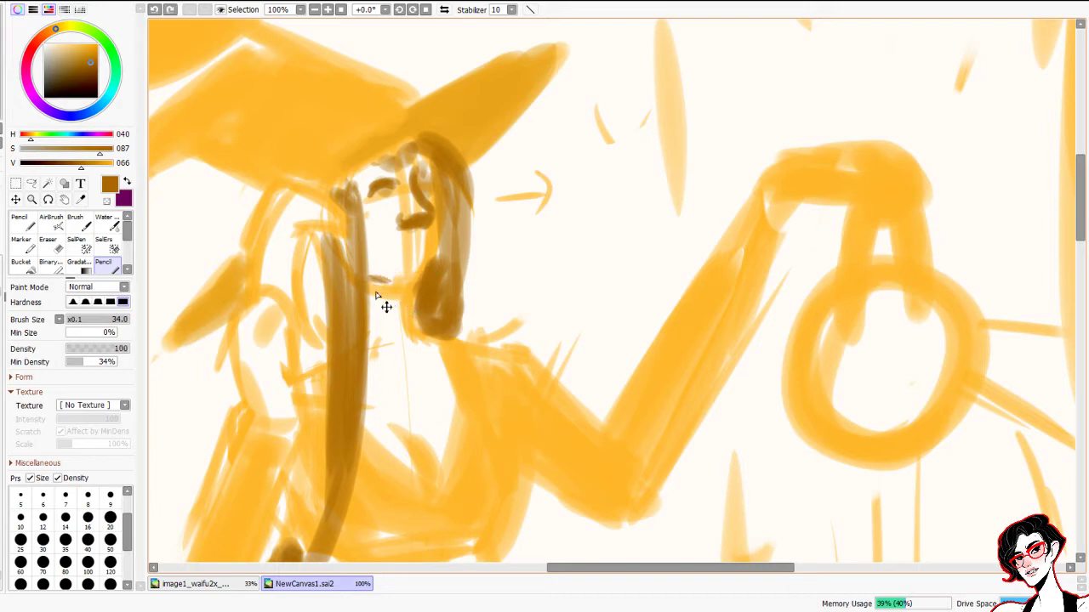
mouse_move(370, 292)
left_mouse_down()
mouse_move(416, 274)
mouse_move(391, 280)
mouse_move(428, 284)
mouse_move(438, 271)
mouse_move(423, 286)
mouse_move(392, 278)
mouse_move(438, 270)
mouse_move(374, 282)
left_mouse_up()
left_click(392, 332, "alt")
mouse_move(385, 303)
left_mouse_down()
mouse_move(427, 278)
mouse_move(406, 310)
mouse_move(425, 279)
mouse_move(414, 343)
mouse_move(401, 309)
mouse_move(429, 327)
mouse_move(458, 266)
mouse_move(448, 234)
mouse_move(396, 252)
mouse_move(426, 244)
left_mouse_up()
mouse_move(394, 209)
left_mouse_down()
mouse_move(426, 232)
mouse_move(437, 209)
mouse_move(429, 174)
mouse_move(437, 252)
mouse_move(430, 219)
left_mouse_up()
Resample the brown, define both eyes and the lips, and fill in the hair beside the far cheek
left_click(384, 182, "alt")
mouse_move(371, 199)
left_mouse_down()
mouse_move(366, 189)
mouse_move(421, 197)
mouse_move(439, 182)
mouse_move(432, 196)
left_mouse_up()
mouse_move(408, 246)
left_mouse_down()
mouse_move(434, 240)
mouse_move(428, 255)
left_mouse_up()
left_click_drag(450, 185, 453, 239)
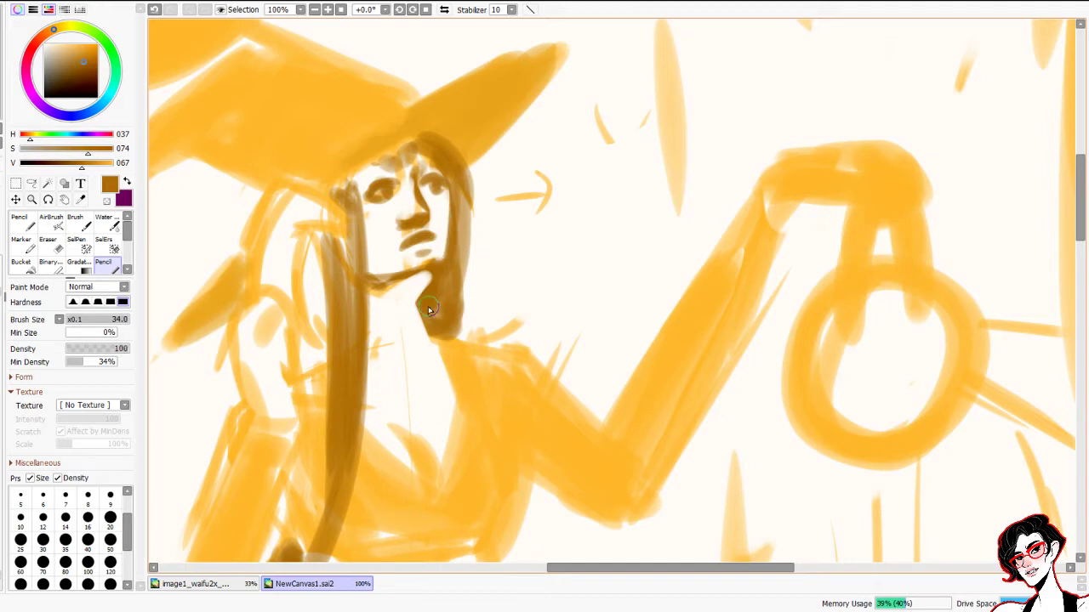
Erase the heavy jaw and neck lines and add a hairline stroke under the hat brim
key("e")
mouse_move(402, 280)
left_mouse_down()
mouse_move(380, 302)
mouse_move(427, 269)
mouse_move(369, 269)
mouse_move(414, 280)
mouse_move(398, 278)
mouse_move(435, 261)
mouse_move(422, 282)
mouse_move(418, 349)
left_mouse_up()
key("n")
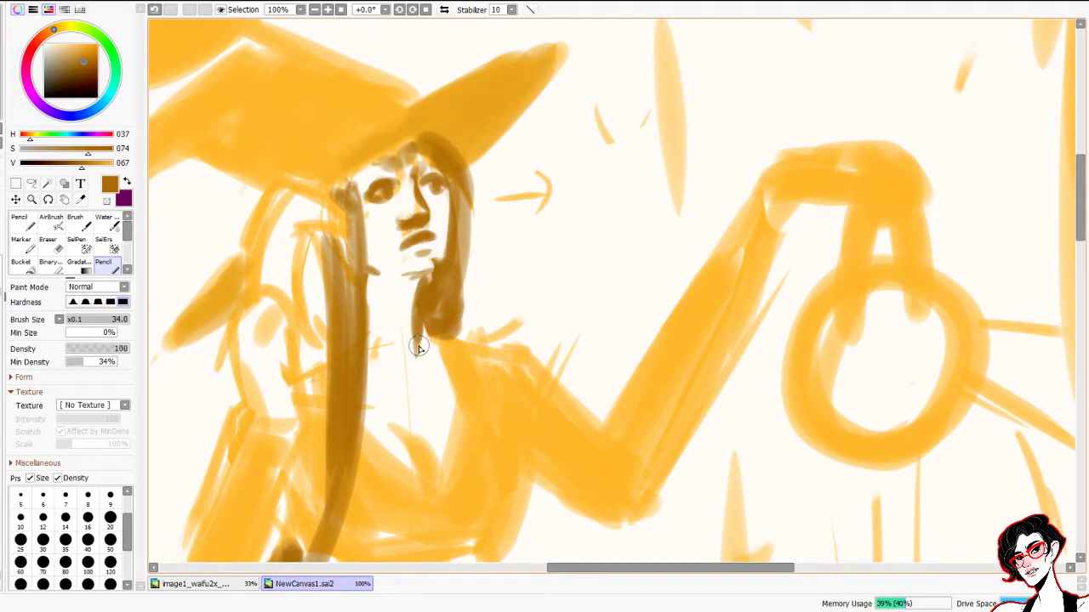
mouse_move(389, 168)
left_mouse_down()
mouse_move(374, 167)
mouse_move(431, 142)
mouse_move(417, 149)
left_mouse_up()
Slim the skirt by erasing along its right edge from the hip down to the hem
left_click(702, 368, "ctrl+alt")
left_click(717, 362, "ctrl+alt")
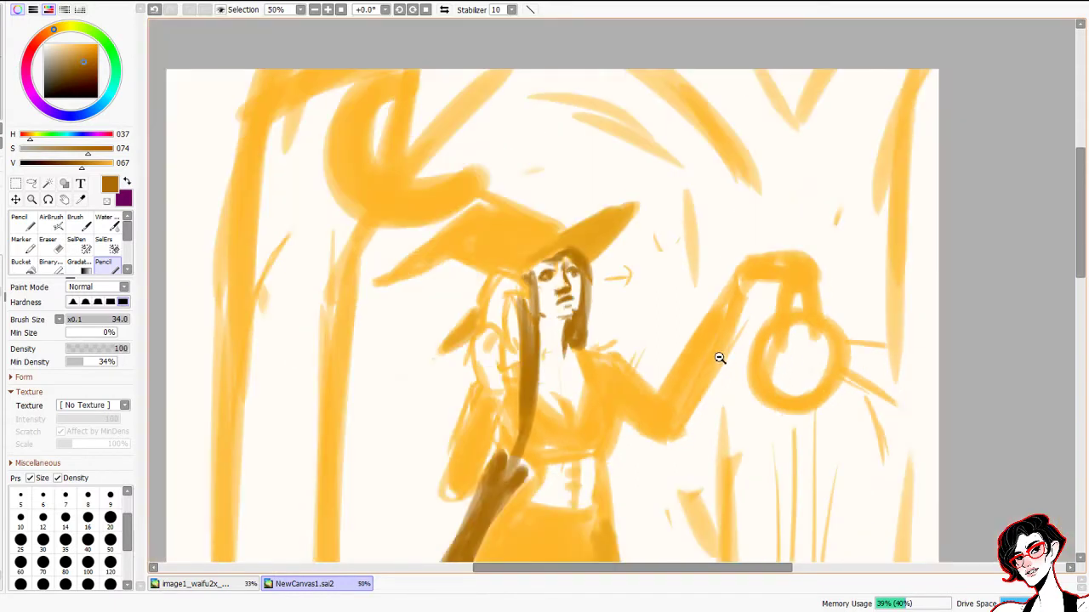
left_click(725, 358, "ctrl+alt")
left_click_drag(790, 416, 550, 214)
left_click(555, 222, "ctrl+alt")
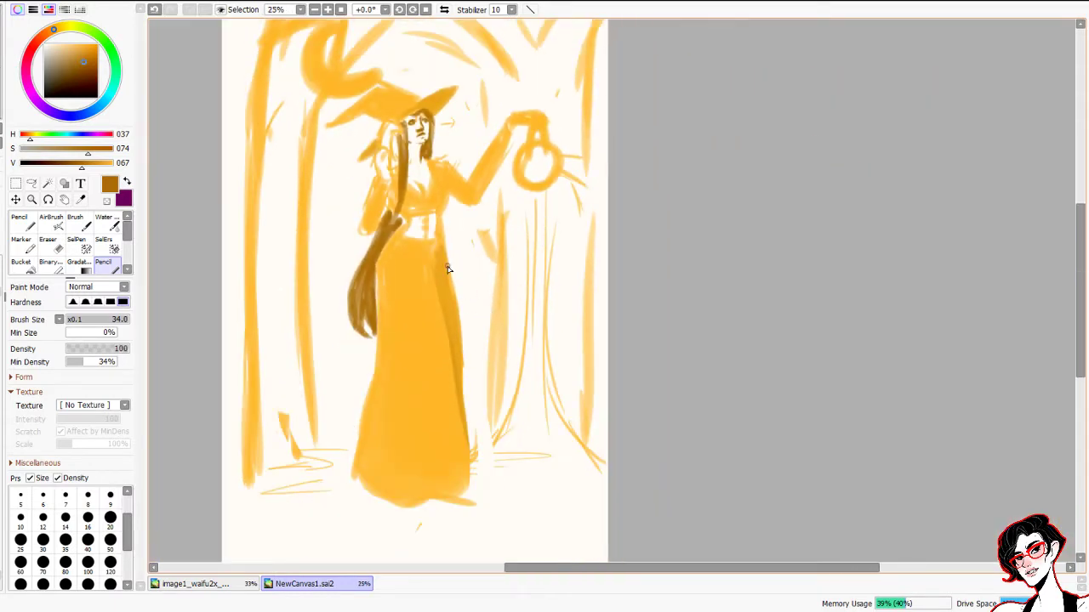
key("e")
left_click_drag(450, 269, 470, 439)
key("n")
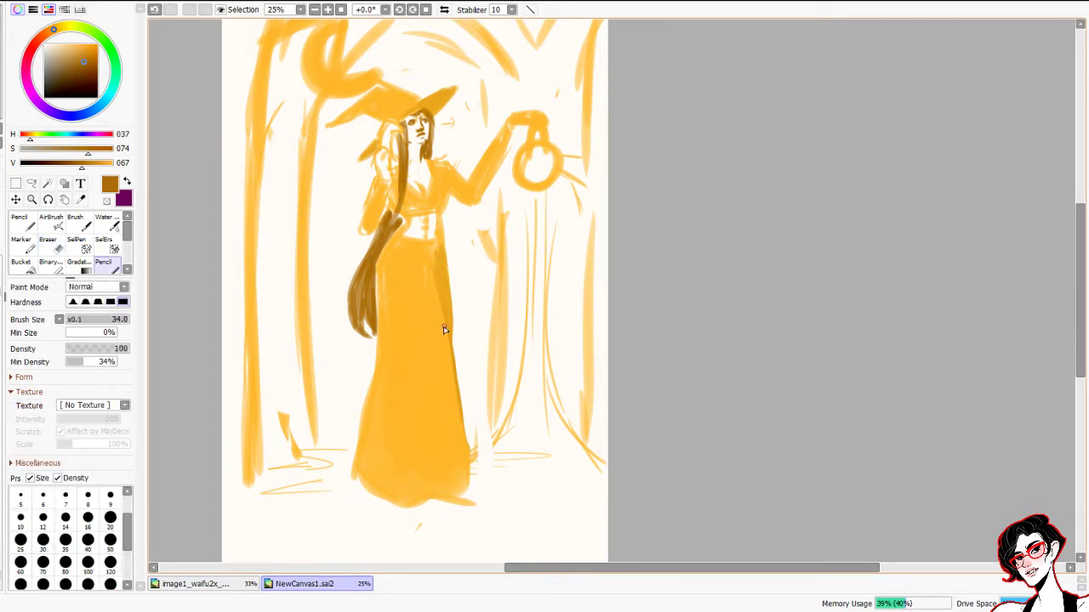
Sample the skirt's shadow orange, enlarge the brush and stroke down the skirt's front, undoing the first stroke
left_click(437, 273, "alt")
left_click_drag(396, 315, 403, 323)
left_click_drag(404, 268, 406, 408)
key("ctrl+z")
left_click_drag(406, 245, 399, 329)
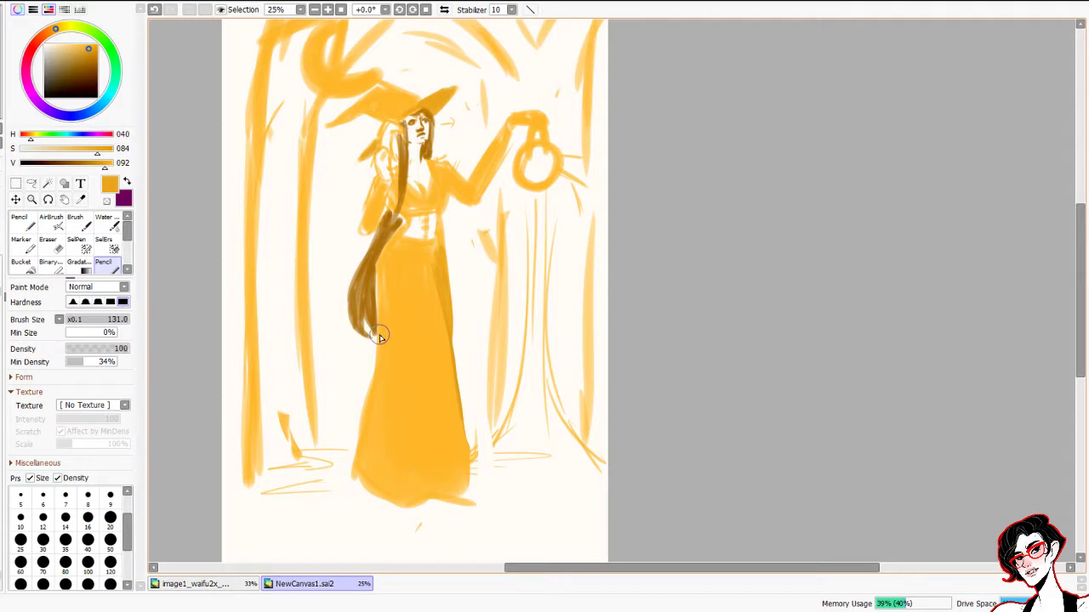
Widen the skirt's left side into a flowing train that sweeps out and up against the nearby tree trunk
mouse_move(374, 408)
left_mouse_down()
mouse_move(365, 469)
mouse_move(376, 360)
mouse_move(335, 445)
left_mouse_up()
left_click_drag(372, 372, 331, 440)
key("ctrl+z")
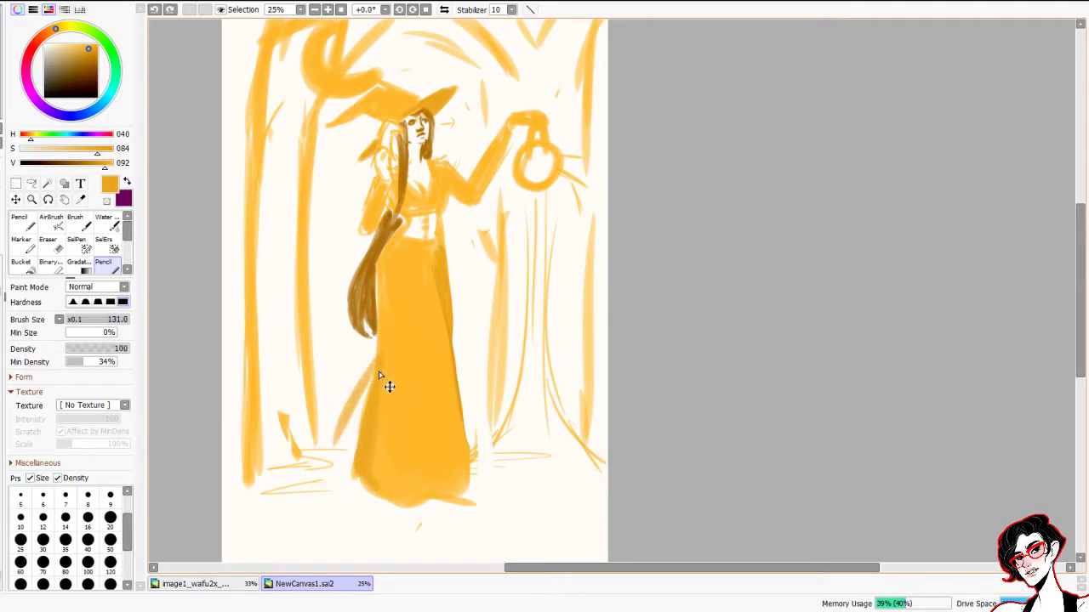
key("ctrl+z")
mouse_move(376, 377)
left_mouse_down()
mouse_move(341, 429)
mouse_move(380, 341)
mouse_move(328, 434)
mouse_move(337, 416)
mouse_move(363, 484)
mouse_move(354, 459)
left_mouse_up()
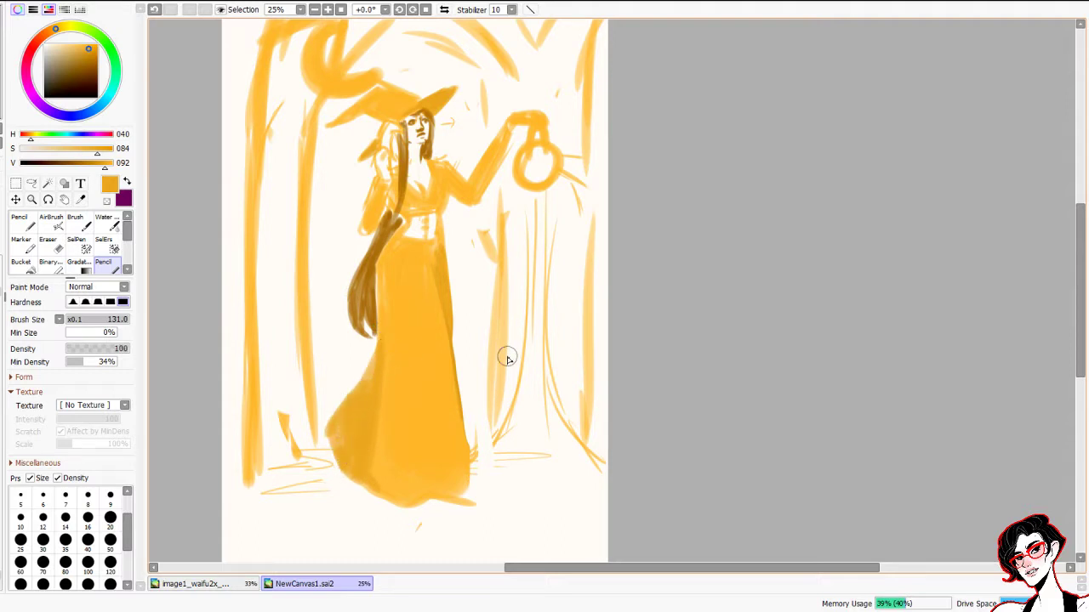
mouse_move(340, 417)
left_mouse_down()
mouse_move(302, 435)
mouse_move(298, 391)
mouse_move(331, 347)
mouse_move(317, 323)
mouse_move(307, 207)
left_mouse_up()
mouse_move(321, 360)
left_mouse_down()
mouse_move(309, 425)
mouse_move(321, 423)
mouse_move(296, 406)
mouse_move(349, 468)
mouse_move(290, 419)
mouse_move(306, 443)
mouse_move(287, 401)
mouse_move(336, 351)
mouse_move(329, 404)
mouse_move(311, 424)
mouse_move(287, 410)
mouse_move(324, 351)
mouse_move(322, 311)
left_mouse_up()
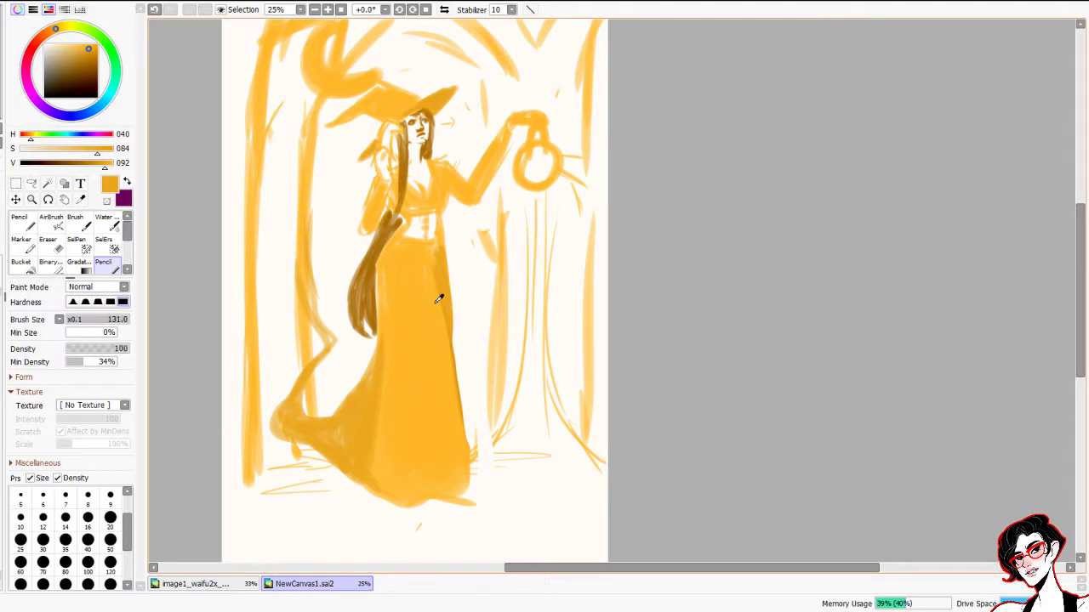
Fill the tree trunk below the moon with the darker orange, undoing the first stroke
left_click_drag(299, 125, 281, 370)
key("ctrl+z")
mouse_move(297, 72)
left_mouse_down()
mouse_move(289, 300)
mouse_move(286, 221)
mouse_move(304, 112)
mouse_move(295, 264)
mouse_move(295, 132)
mouse_move(307, 95)
mouse_move(315, 106)
mouse_move(302, 317)
mouse_move(297, 208)
mouse_move(291, 309)
mouse_move(288, 279)
mouse_move(292, 378)
mouse_move(292, 319)
mouse_move(299, 355)
left_mouse_up()
mouse_move(305, 398)
left_mouse_down()
mouse_move(299, 382)
mouse_move(292, 407)
left_mouse_up()
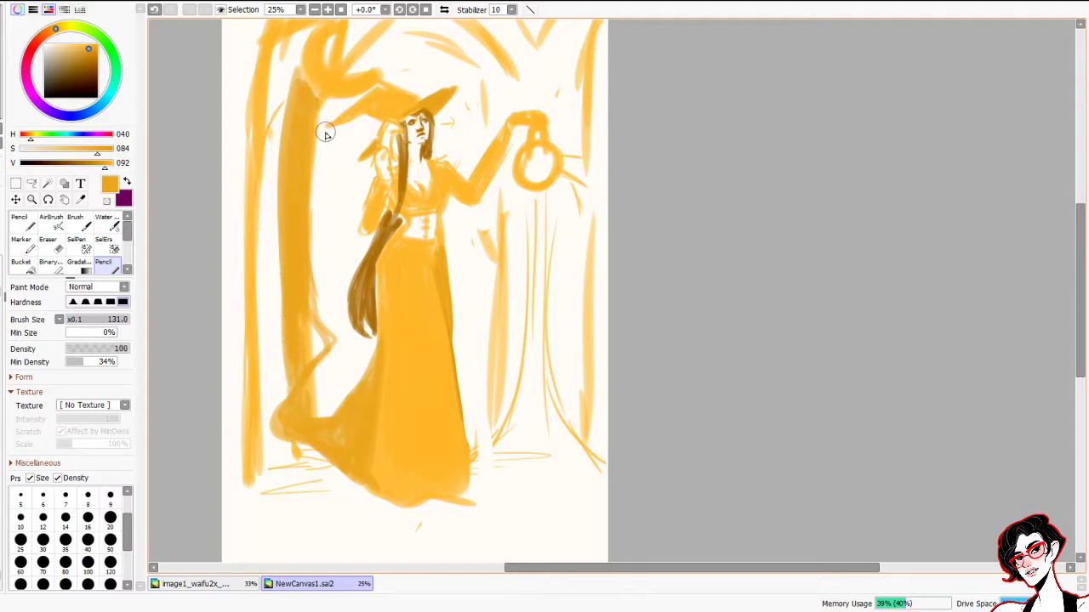
Sample the bright orange from the skirt and erase the long left tip of the hat
left_click(405, 317, "alt")
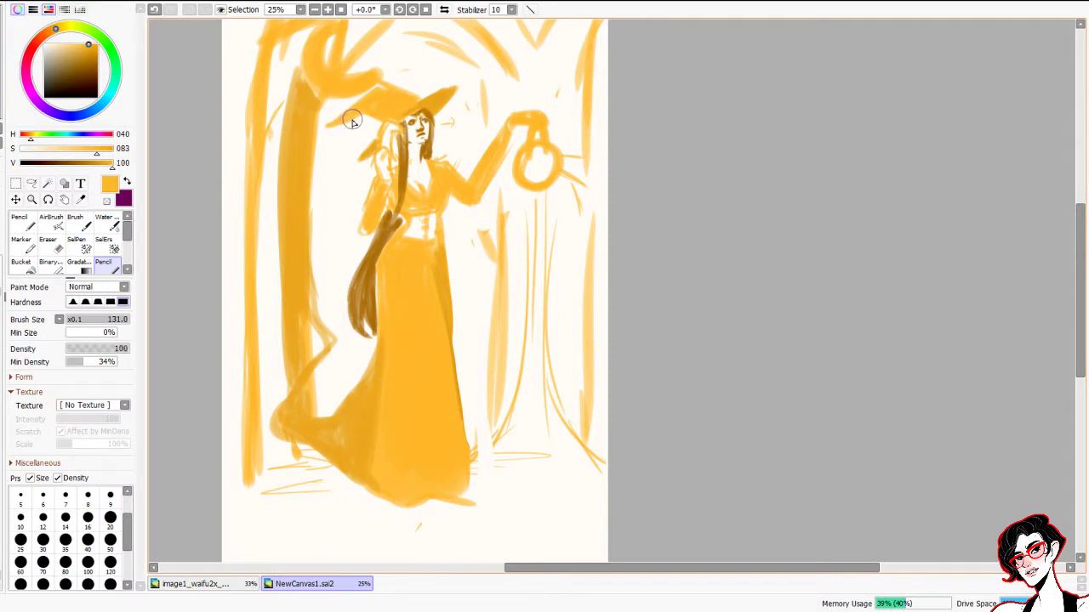
key("e")
left_click_drag(367, 121, 336, 125)
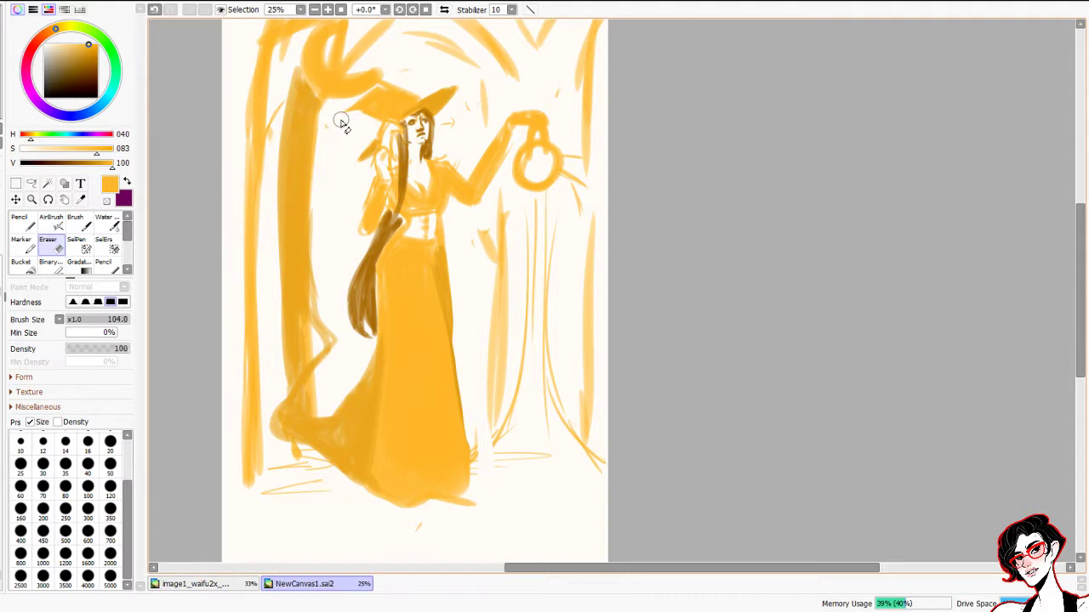
key("n")
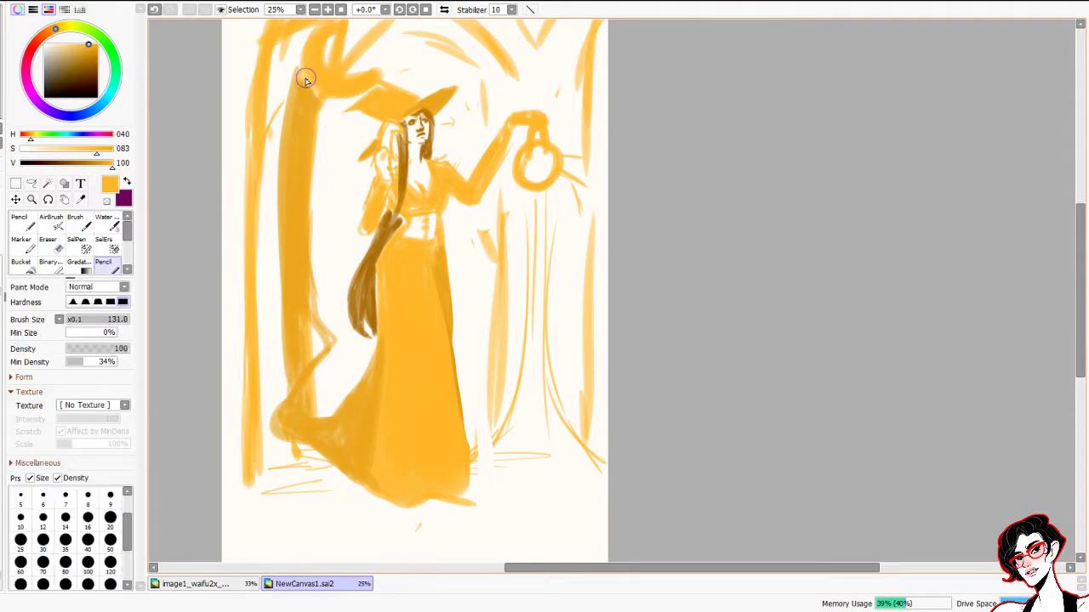
Thicken the moon's lower edge down to the hat and erase its inner side into a clean crescent
left_click_drag(304, 66, 377, 98)
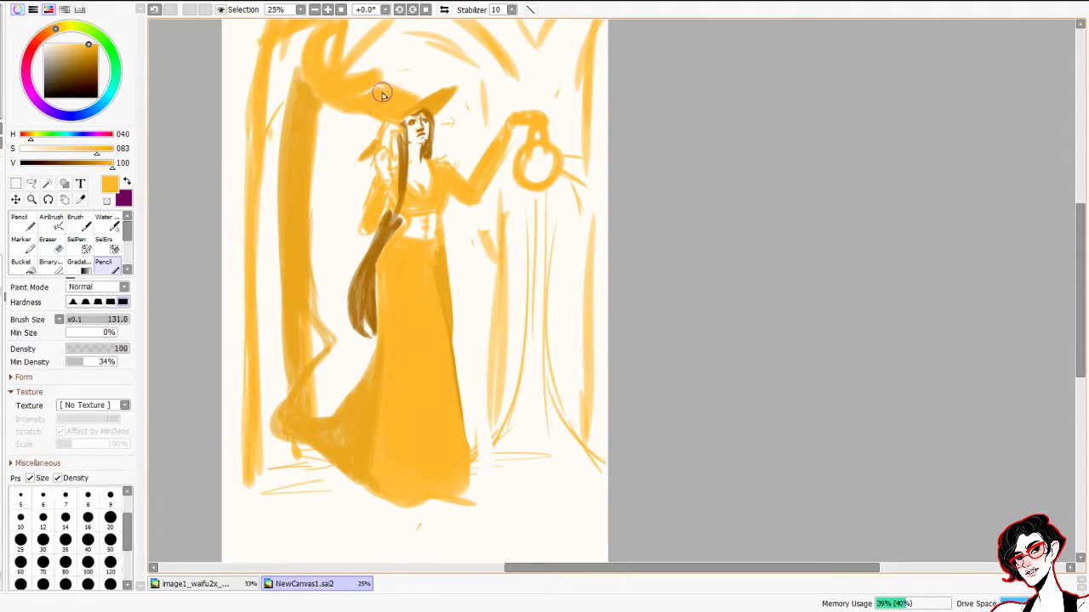
key("e")
mouse_move(341, 34)
left_mouse_down()
mouse_move(326, 42)
mouse_move(398, 72)
left_mouse_up()
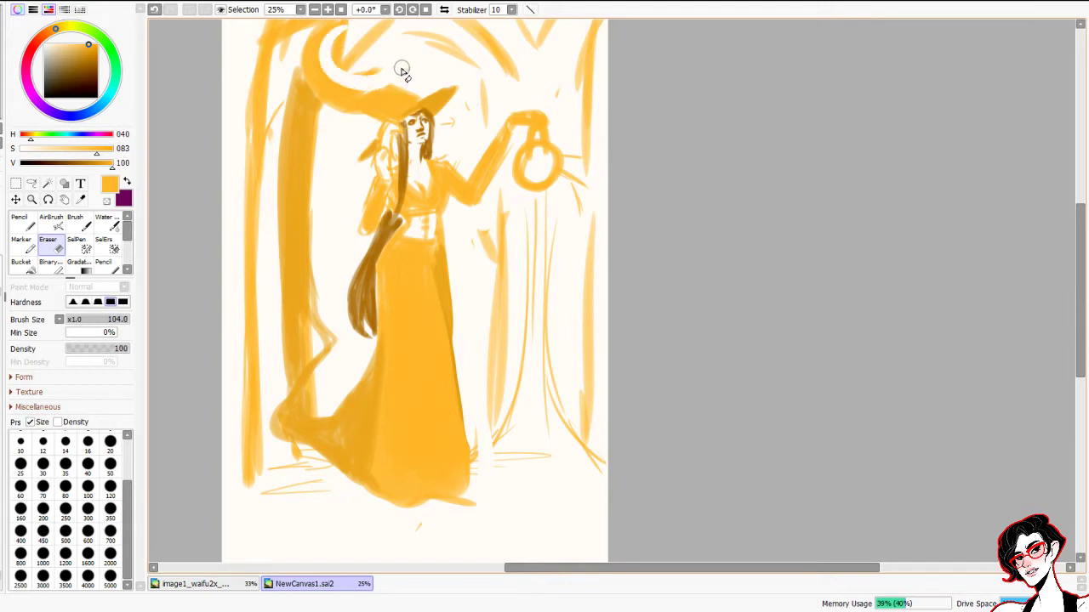
Erase around the crescent to slim it and separate it from the tree trunk, and reshape where it meets the hat
left_click_drag(336, 38, 377, 69)
mouse_move(349, 121)
left_mouse_down()
mouse_move(301, 45)
mouse_move(305, 79)
mouse_move(357, 92)
mouse_move(310, 70)
left_mouse_up()
key("n")
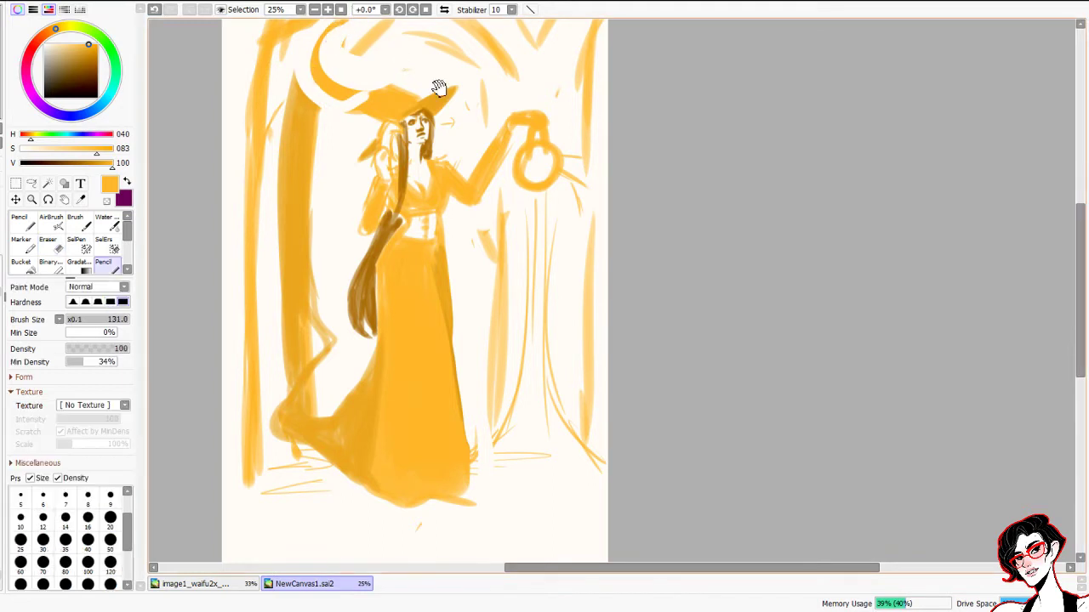
left_click_drag(391, 82, 406, 181)
key("e")
mouse_move(356, 107)
left_mouse_down()
mouse_move(341, 134)
mouse_move(364, 201)
left_mouse_up()
Curl the hat's long tip up and over into a hook in bright orange, and erase its outer edge to slim it
key("n")
mouse_move(350, 135)
left_mouse_down()
mouse_move(376, 195)
mouse_move(418, 175)
left_mouse_up()
key("ctrl+z")
mouse_move(376, 129)
left_mouse_down()
mouse_move(393, 205)
mouse_move(372, 131)
mouse_move(347, 142)
mouse_move(398, 147)
mouse_move(345, 175)
mouse_move(384, 187)
mouse_move(357, 163)
left_mouse_up()
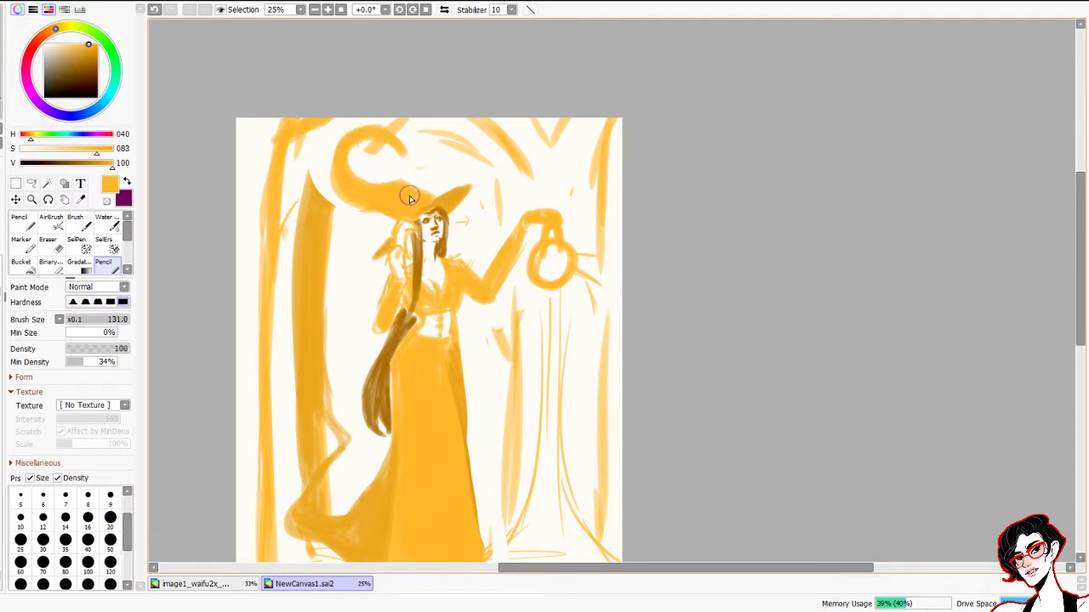
key("e")
mouse_move(331, 147)
left_mouse_down()
mouse_move(372, 211)
mouse_move(425, 206)
left_mouse_up()
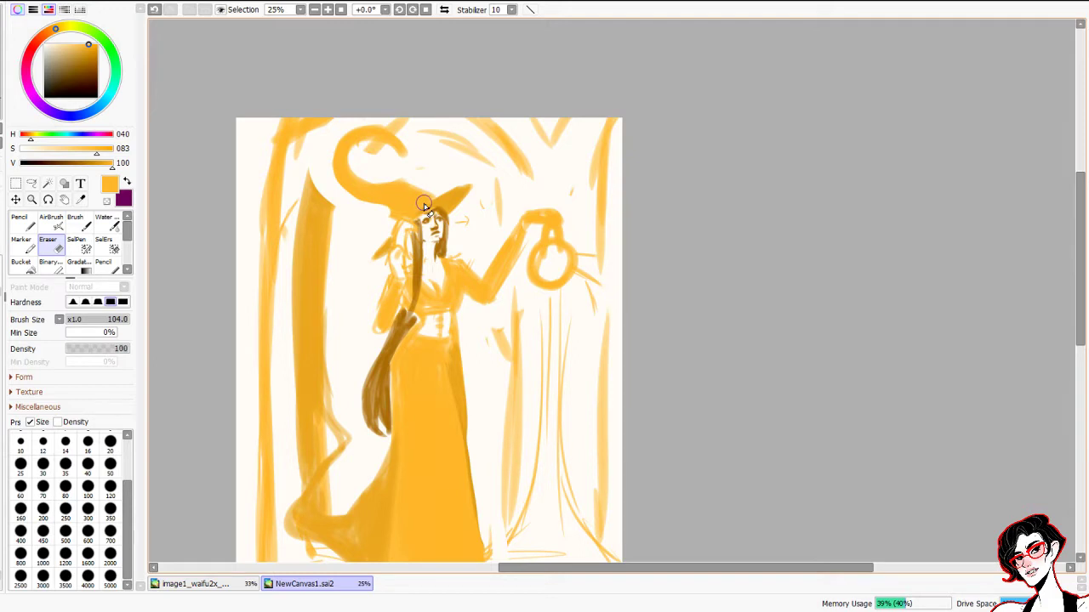
key("n")
mouse_move(318, 231)
left_mouse_down()
mouse_move(394, 145)
mouse_move(352, 184)
mouse_move(323, 127)
mouse_move(308, 200)
left_mouse_up()
mouse_move(323, 104)
left_mouse_down()
mouse_move(331, 130)
mouse_move(314, 235)
mouse_move(379, 139)
mouse_move(391, 164)
mouse_move(468, 114)
left_mouse_up()
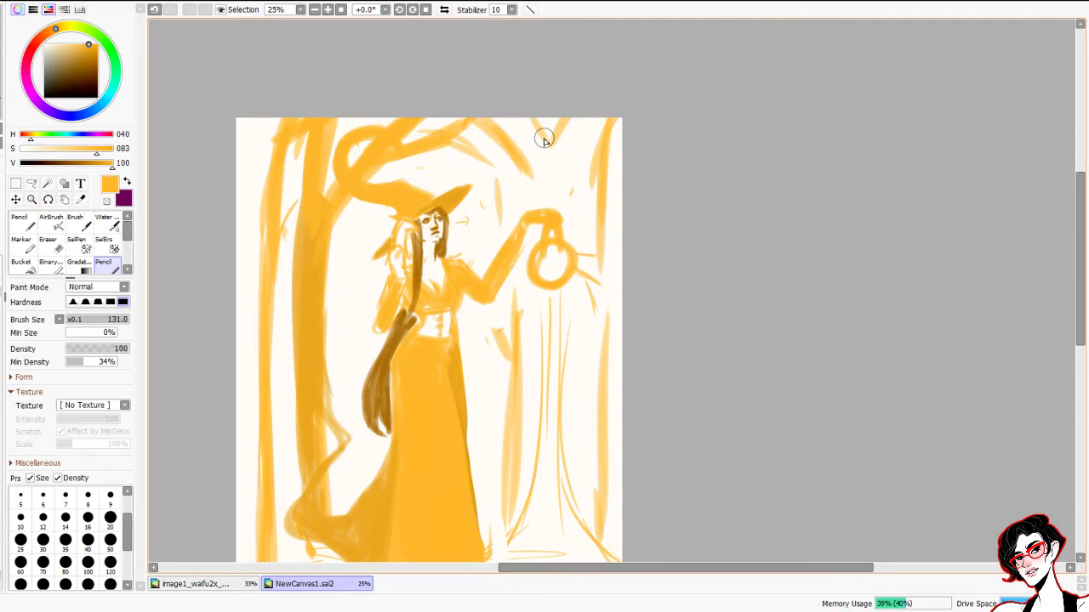
key("ctrl+z")
key("ctrl+z")
key("ctrl+z")
key("ctrl+z")
key("ctrl+z")
key("ctrl+z")
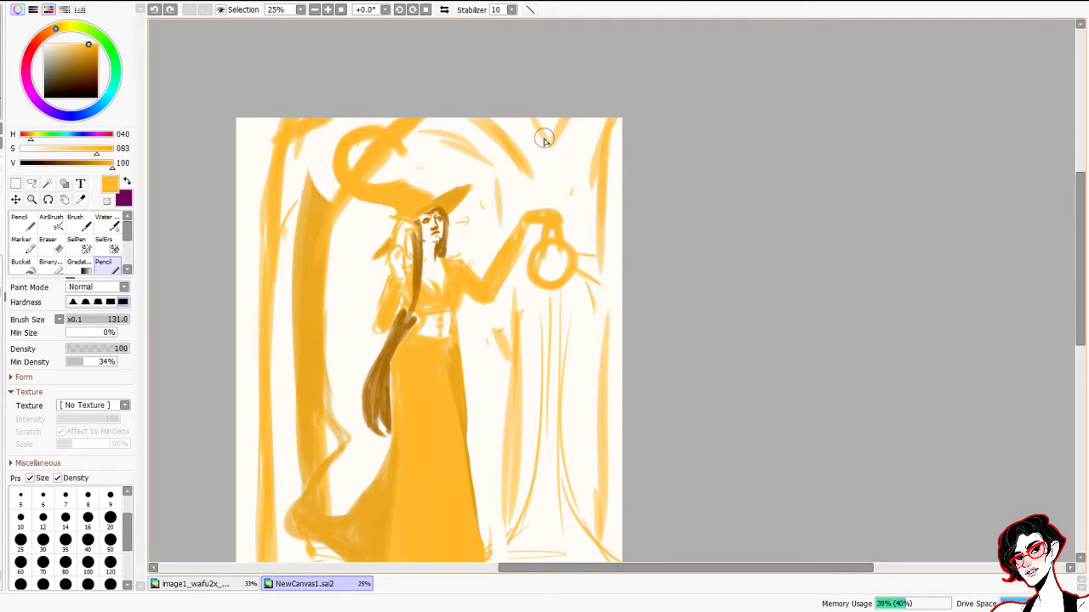
key("ctrl+z")
key("ctrl+z")
key("ctrl+z")
key("ctrl+z")
Extend the tree trunk behind the hat to the canvas top, fill it with its sampled darker orange, and start a branch
left_click_drag(330, 204, 337, 117)
key("ctrl+z")
mouse_move(324, 241)
left_mouse_down()
mouse_move(340, 102)
mouse_move(309, 250)
mouse_move(328, 108)
left_mouse_up()
left_click(308, 299, "alt")
mouse_move(310, 286)
left_mouse_down()
mouse_move(343, 99)
mouse_move(316, 140)
mouse_move(314, 121)
left_mouse_up()
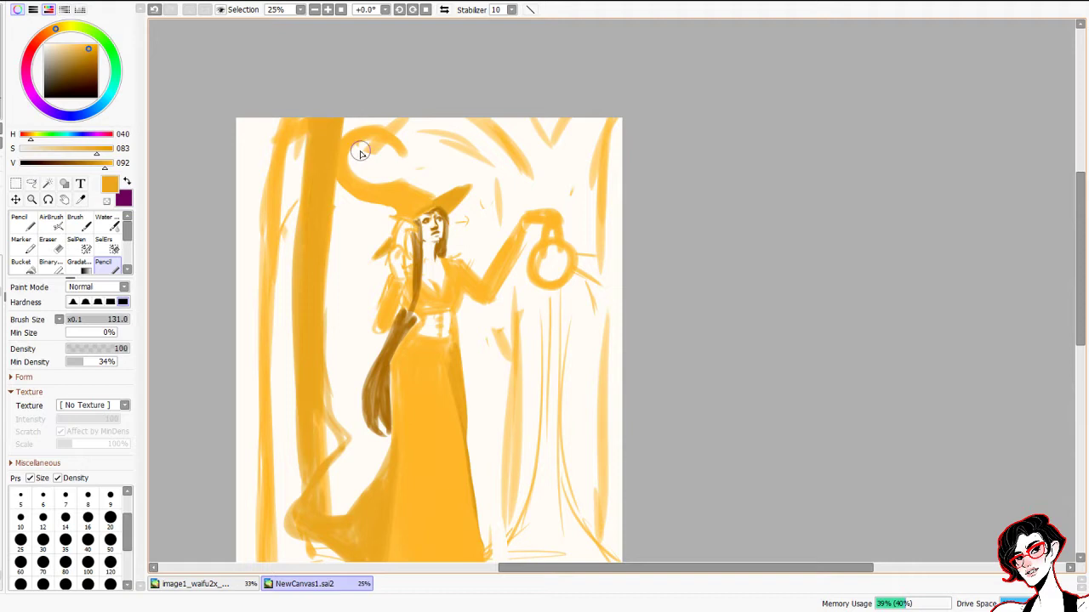
left_click_drag(332, 156, 386, 88)
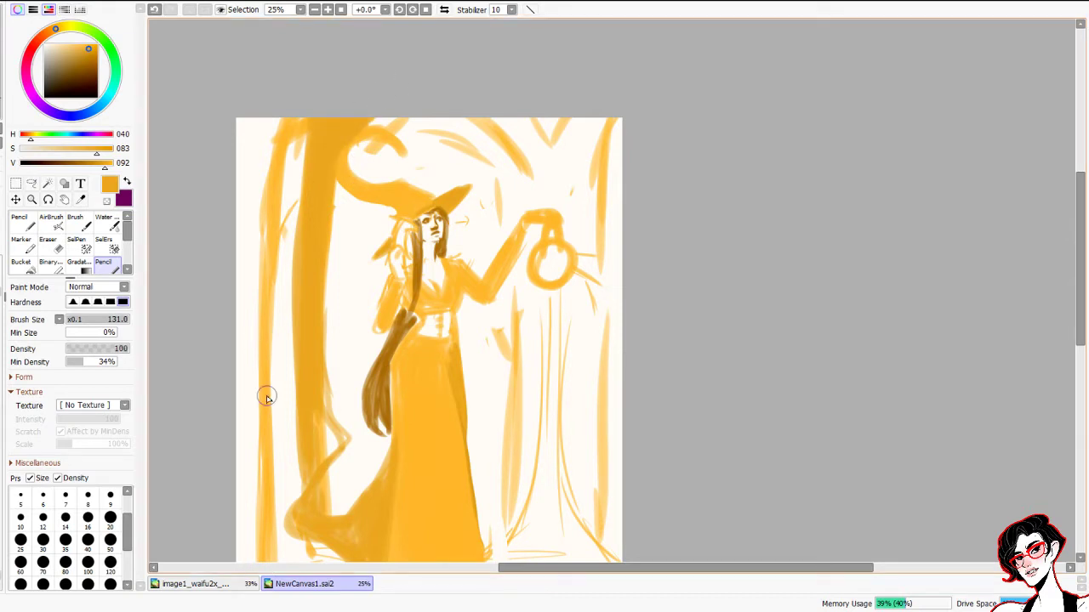
Block in a broad darker orange foreground trunk along the canvas's left edge, curving into the bottom, with a 390 brush
left_click(514, 324, "alt")
left_click_drag(508, 410, 488, 357)
left_click_drag(364, 291, 380, 309)
mouse_move(352, 137)
left_mouse_down()
mouse_move(314, 260)
mouse_move(313, 238)
mouse_move(318, 434)
mouse_move(341, 469)
mouse_move(312, 458)
mouse_move(459, 518)
left_mouse_up()
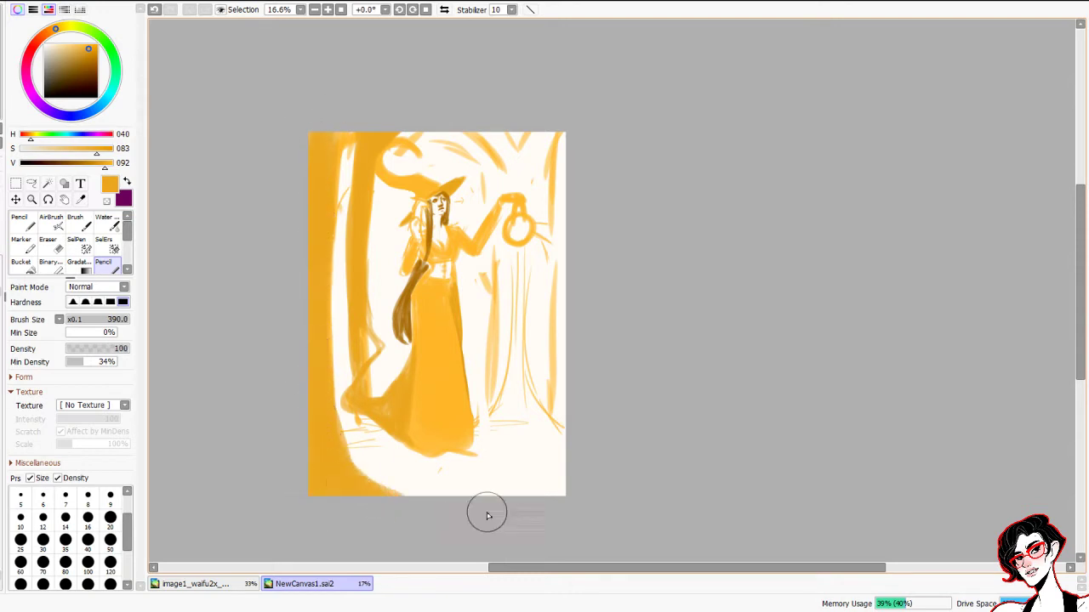
Fill the tree behind the lantern and the ground at its roots with bright orange sampled from the skirt, undoing the first strokes
mouse_move(476, 133)
left_mouse_down()
mouse_move(493, 128)
mouse_move(522, 172)
mouse_move(554, 122)
mouse_move(530, 184)
mouse_move(543, 202)
left_mouse_up()
key("ctrl+z")
key("ctrl+z")
mouse_move(518, 263)
left_mouse_down()
mouse_move(539, 257)
mouse_move(505, 419)
mouse_move(496, 411)
mouse_move(457, 432)
mouse_move(469, 446)
mouse_move(521, 409)
left_mouse_up()
left_click(460, 401, "alt")
left_click_drag(572, 441, 548, 417)
mouse_move(524, 269)
left_mouse_down()
mouse_move(534, 244)
mouse_move(539, 256)
mouse_move(539, 241)
mouse_move(544, 288)
mouse_move(542, 200)
mouse_move(547, 318)
left_mouse_up()
left_click_drag(540, 210, 541, 351)
left_click_drag(530, 185, 530, 203)
left_click_drag(504, 168, 520, 197)
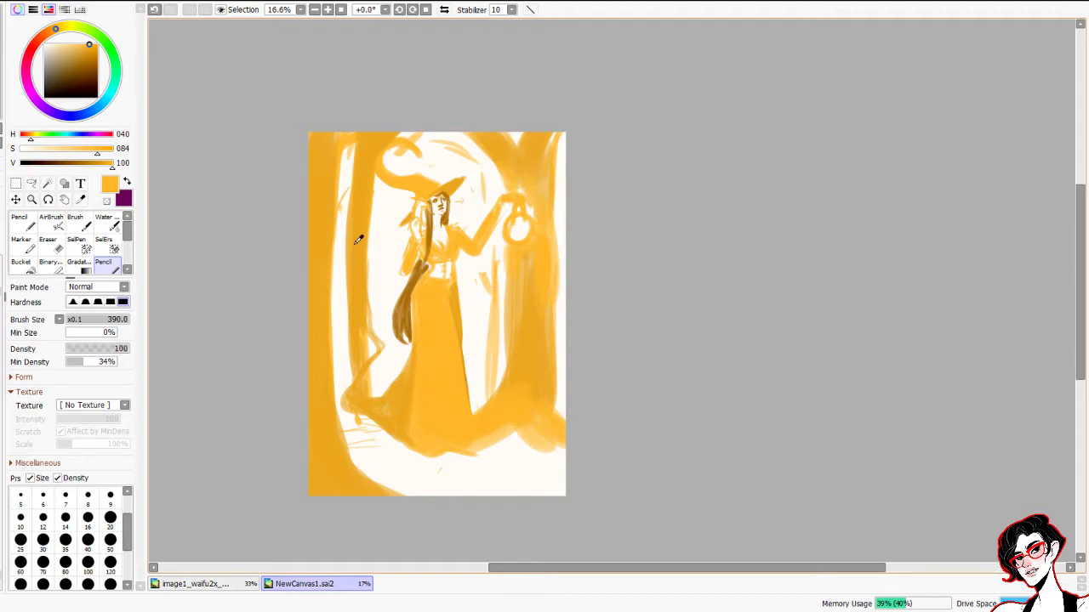
Sample the brown from the hair and fill the background gaps between the trees and around the witch with light brown
left_click(404, 313, "alt")
mouse_move(347, 170)
left_mouse_down()
mouse_move(348, 210)
mouse_move(350, 153)
mouse_move(338, 400)
mouse_move(353, 428)
left_mouse_up()
mouse_move(381, 344)
left_mouse_down()
mouse_move(377, 397)
mouse_move(401, 364)
mouse_move(379, 384)
mouse_move(378, 364)
mouse_move(403, 356)
mouse_move(375, 352)
mouse_move(374, 313)
mouse_move(380, 294)
mouse_move(392, 347)
mouse_move(400, 239)
mouse_move(396, 264)
mouse_move(380, 270)
mouse_move(378, 188)
mouse_move(376, 229)
mouse_move(379, 185)
mouse_move(408, 200)
mouse_move(389, 231)
mouse_move(405, 200)
mouse_move(391, 207)
mouse_move(419, 177)
mouse_move(394, 160)
mouse_move(418, 172)
mouse_move(414, 131)
mouse_move(402, 135)
mouse_move(432, 160)
mouse_move(425, 149)
mouse_move(429, 173)
mouse_move(443, 167)
mouse_move(428, 143)
mouse_move(460, 158)
mouse_move(432, 178)
mouse_move(470, 166)
mouse_move(436, 180)
mouse_move(457, 178)
mouse_move(461, 150)
mouse_move(490, 178)
mouse_move(479, 205)
mouse_move(478, 175)
mouse_move(458, 198)
mouse_move(468, 218)
mouse_move(493, 198)
mouse_move(487, 172)
mouse_move(519, 209)
mouse_move(473, 275)
mouse_move(469, 260)
mouse_move(474, 396)
mouse_move(476, 272)
mouse_move(476, 377)
mouse_move(495, 380)
mouse_move(503, 217)
left_mouse_up()
mouse_move(567, 134)
left_mouse_down()
mouse_move(560, 405)
mouse_move(564, 146)
left_mouse_up()
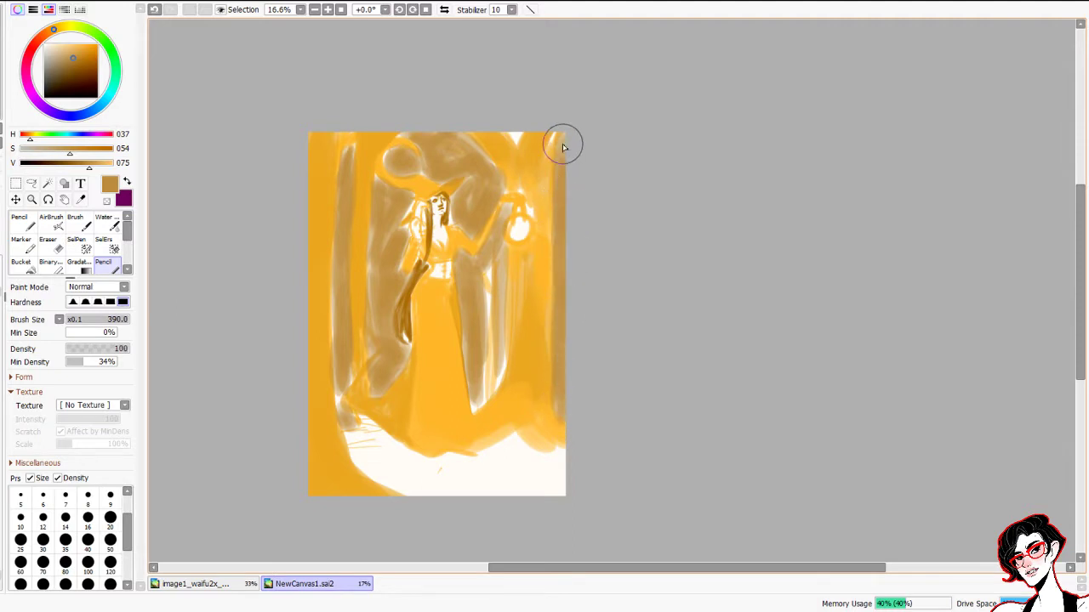
Pick a darker brown and repaint the gap between the left trunks and the background around the curled hat, undoing faulty strokes
left_click(76, 66)
left_click_drag(346, 150, 345, 310)
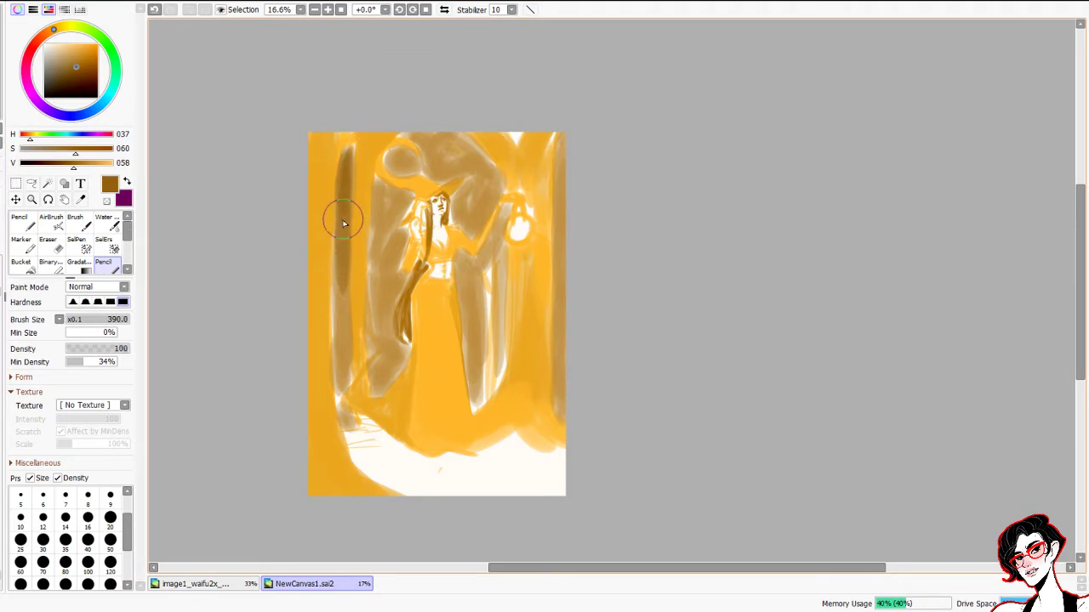
left_click_drag(344, 224, 342, 391)
mouse_move(375, 179)
left_mouse_down()
mouse_move(393, 196)
mouse_move(386, 190)
mouse_move(481, 153)
mouse_move(406, 149)
mouse_move(394, 156)
mouse_move(411, 174)
mouse_move(398, 162)
mouse_move(404, 169)
mouse_move(422, 142)
mouse_move(425, 169)
mouse_move(438, 172)
mouse_move(428, 172)
mouse_move(459, 151)
mouse_move(433, 132)
mouse_move(488, 180)
mouse_move(461, 152)
mouse_move(478, 181)
mouse_move(447, 175)
mouse_move(473, 160)
mouse_move(451, 176)
mouse_move(451, 165)
mouse_move(476, 179)
mouse_move(452, 202)
mouse_move(451, 225)
mouse_move(463, 227)
mouse_move(498, 176)
left_mouse_up()
key("ctrl+z")
key("ctrl+z")
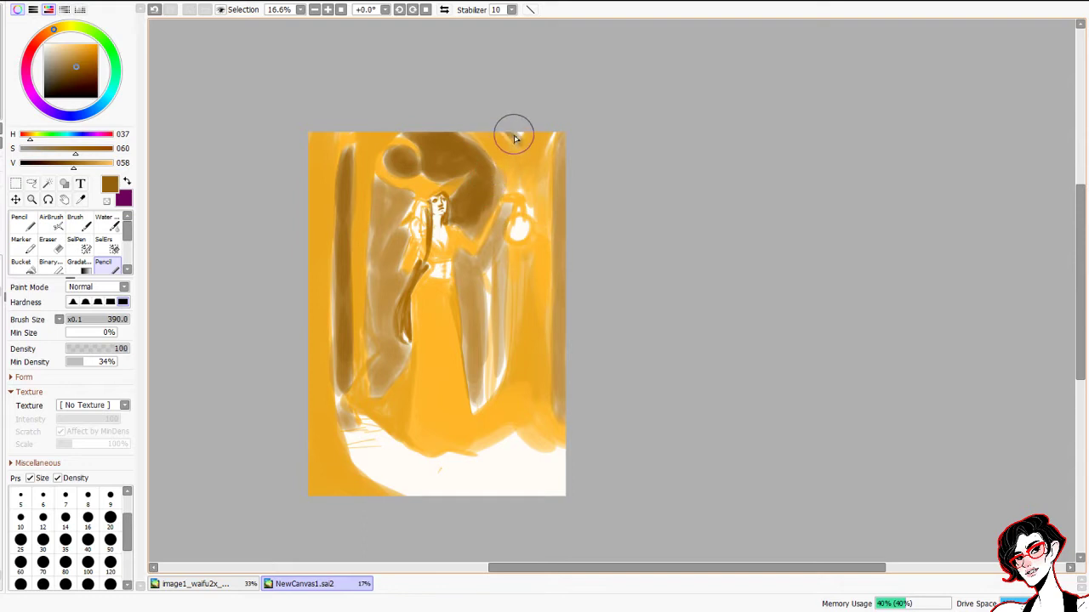
Darken the canvas's right edge and the background on both sides of the witch with the same brown
left_click_drag(566, 141, 563, 434)
mouse_move(490, 254)
left_mouse_down()
mouse_move(463, 298)
mouse_move(464, 284)
mouse_move(471, 335)
mouse_move(465, 266)
mouse_move(482, 306)
mouse_move(488, 261)
mouse_move(478, 393)
mouse_move(464, 322)
mouse_move(479, 411)
mouse_move(500, 247)
mouse_move(492, 380)
left_mouse_up()
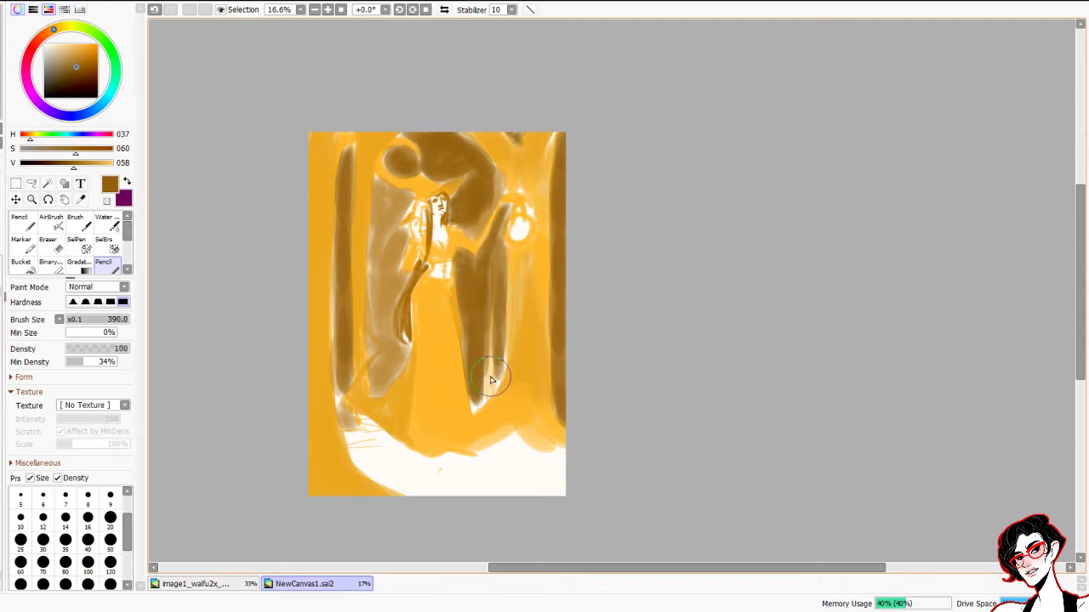
mouse_move(373, 192)
left_mouse_down()
mouse_move(376, 397)
mouse_move(400, 351)
mouse_move(380, 319)
mouse_move(386, 363)
mouse_move(386, 291)
mouse_move(386, 340)
mouse_move(398, 278)
mouse_move(392, 268)
mouse_move(388, 297)
mouse_move(381, 185)
mouse_move(406, 199)
mouse_move(393, 204)
mouse_move(399, 248)
left_mouse_up()
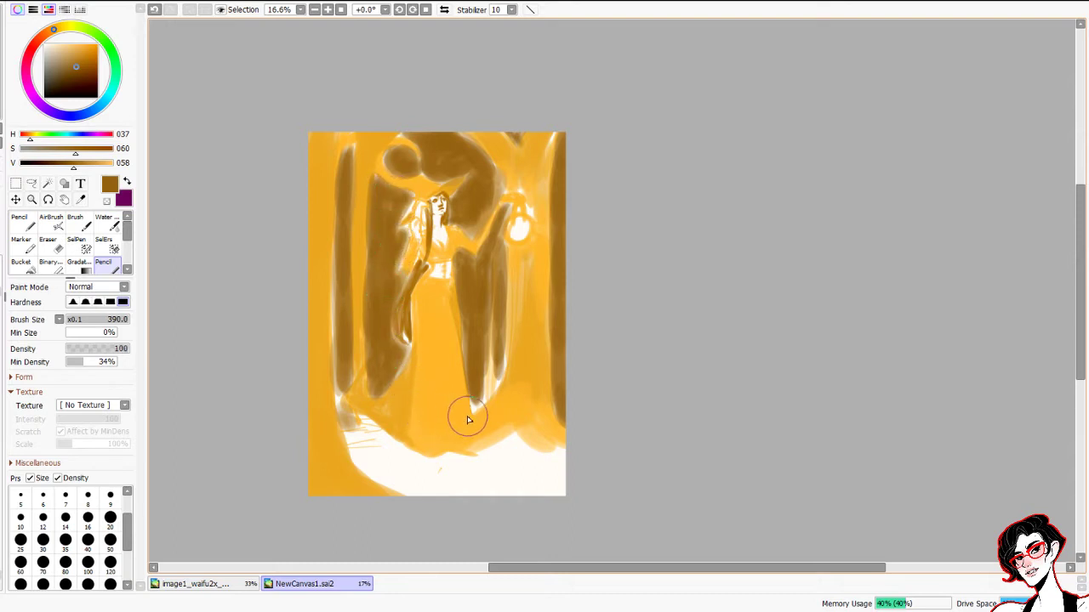
Pick a deep reddish brown and fill the white ground across the bottom of the canvas, undoing the first strokes
left_click(82, 77)
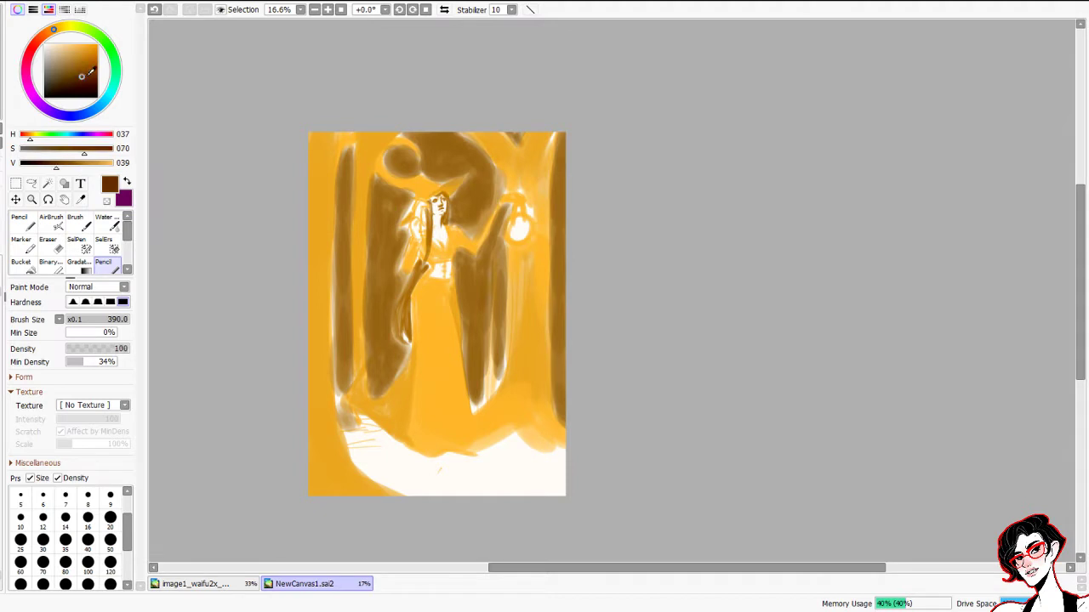
mouse_move(357, 445)
left_mouse_down()
mouse_move(395, 463)
mouse_move(373, 439)
mouse_move(459, 488)
left_mouse_up()
left_click_drag(403, 458, 486, 487)
key("ctrl+z")
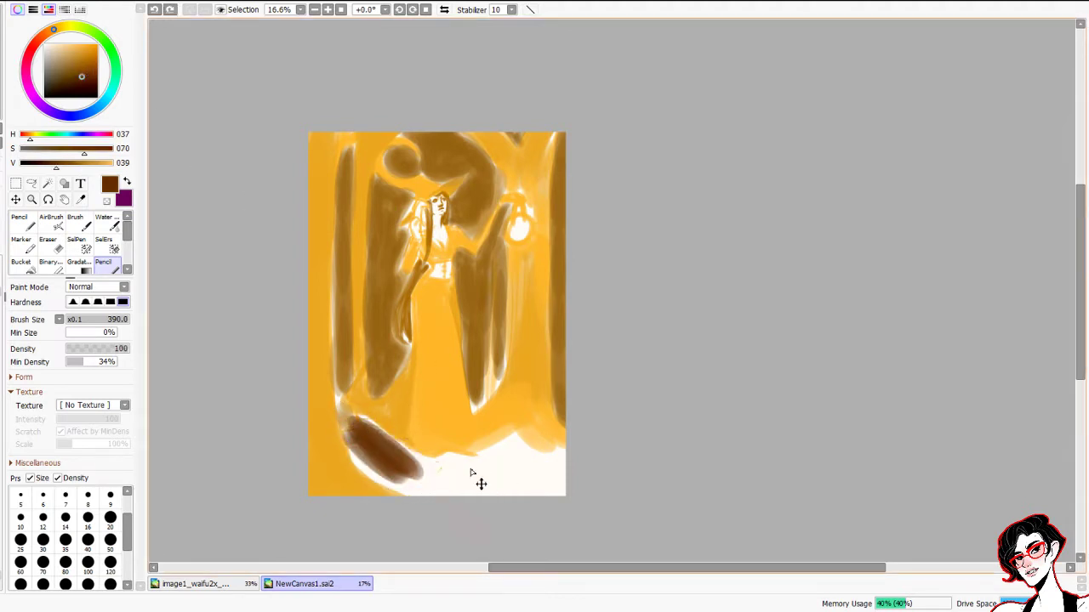
key("ctrl+z")
mouse_move(355, 440)
left_mouse_down()
mouse_move(340, 429)
mouse_move(357, 426)
mouse_move(398, 475)
mouse_move(371, 476)
left_mouse_up()
key("ctrl+z")
key("ctrl+z")
mouse_move(350, 427)
left_mouse_down()
mouse_move(366, 471)
mouse_move(404, 492)
mouse_move(382, 466)
mouse_move(409, 485)
mouse_move(379, 451)
mouse_move(457, 495)
left_mouse_up()
mouse_move(376, 442)
left_mouse_down()
mouse_move(468, 488)
mouse_move(518, 480)
left_mouse_up()
mouse_move(432, 470)
left_mouse_down()
mouse_move(505, 448)
mouse_move(492, 482)
mouse_move(512, 457)
mouse_move(540, 469)
mouse_move(405, 474)
left_mouse_up()
Sample a medium brown and shade the inner edge of the left foreground trunk and the left side of the lantern tree
left_click(349, 448, "alt")
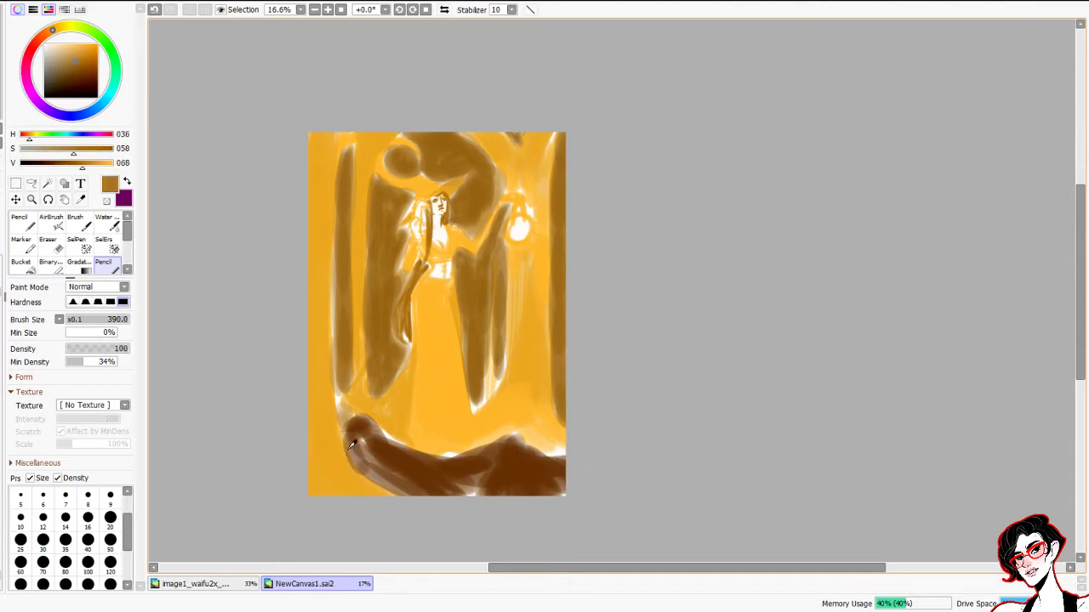
mouse_move(358, 191)
left_mouse_down()
mouse_move(341, 131)
mouse_move(328, 199)
mouse_move(328, 164)
mouse_move(323, 289)
mouse_move(323, 267)
mouse_move(335, 449)
mouse_move(325, 407)
mouse_move(371, 508)
mouse_move(420, 518)
left_mouse_up()
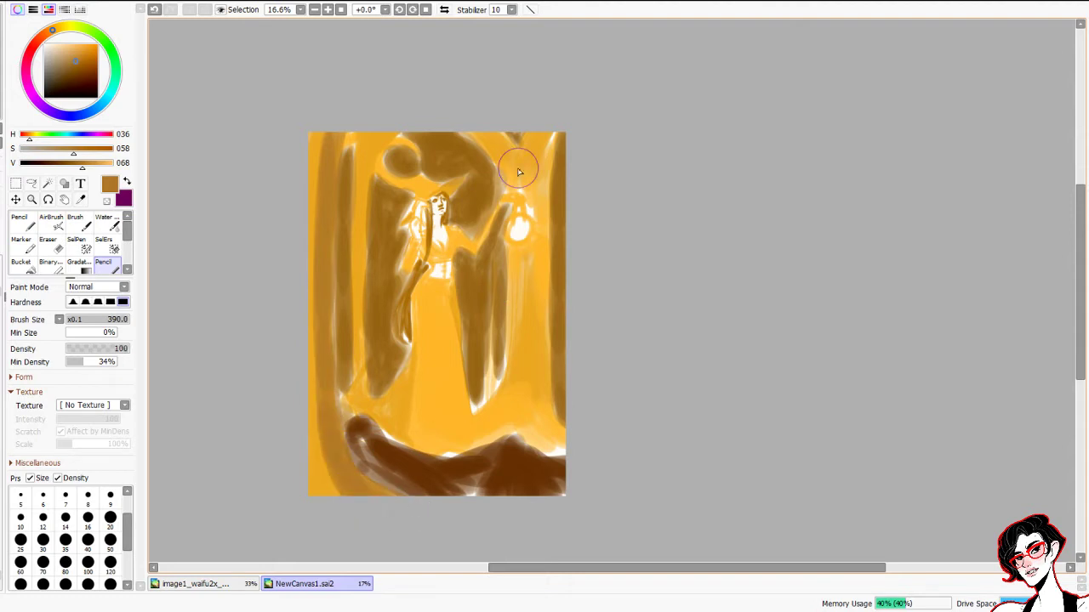
mouse_move(467, 133)
left_mouse_down()
mouse_move(486, 145)
mouse_move(510, 204)
mouse_move(515, 251)
mouse_move(513, 367)
mouse_move(474, 439)
mouse_move(493, 409)
left_mouse_up()
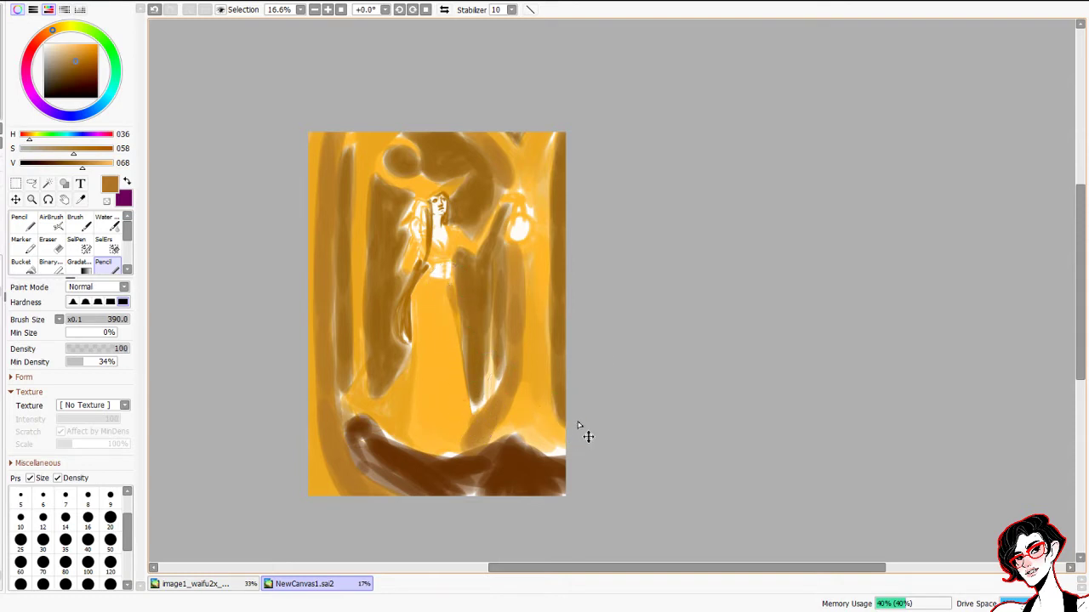
Adjust the hue, saturation and brightness of the whole sketch to turn it into a dark muted purple
key("space")
left_click(745, 181)
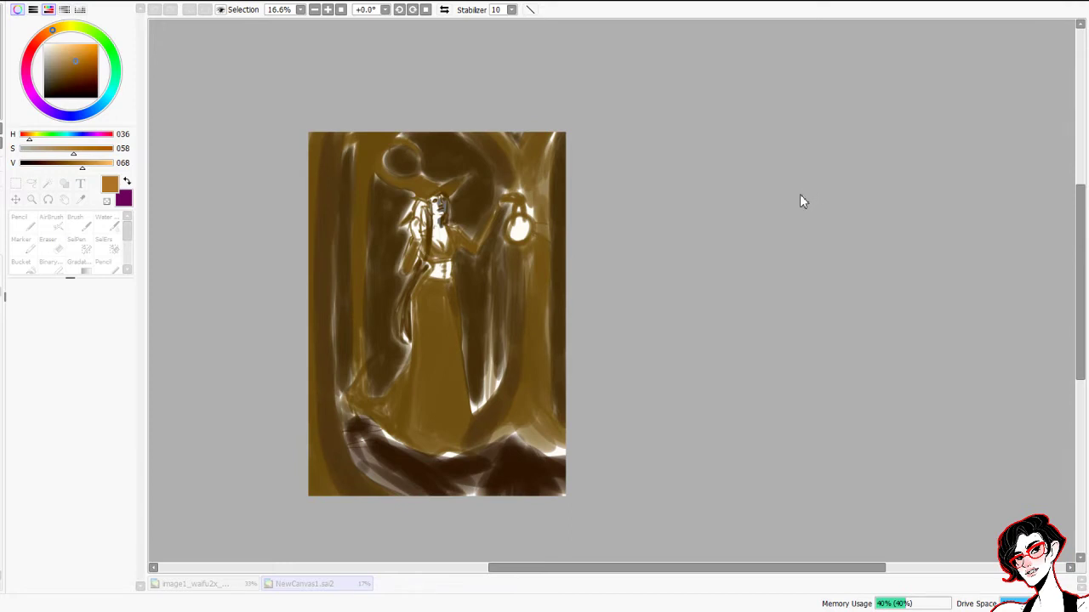
key("ctrl+y")
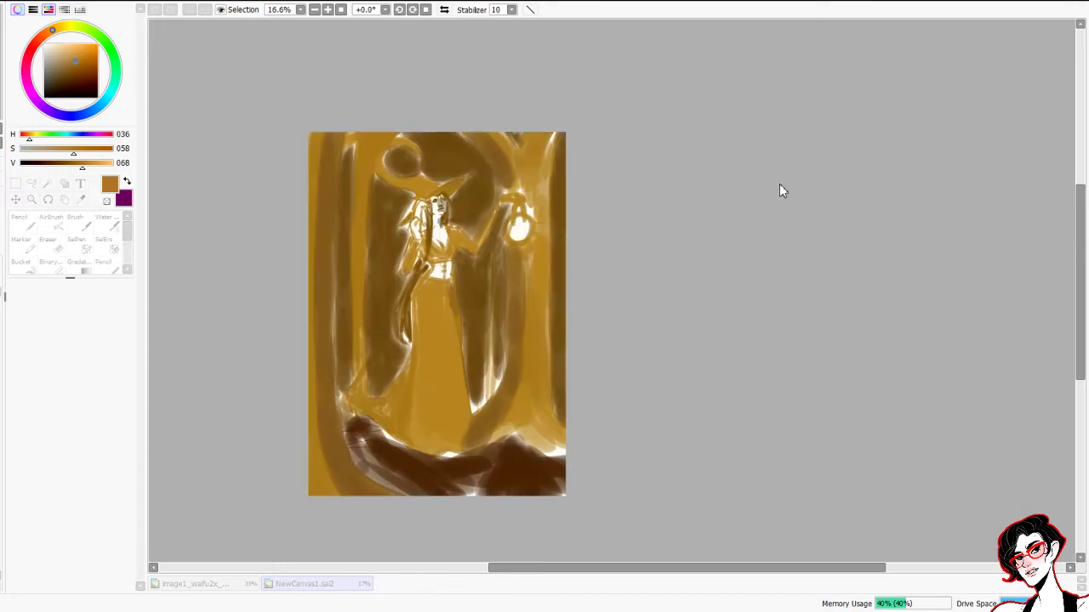
left_click(788, 168)
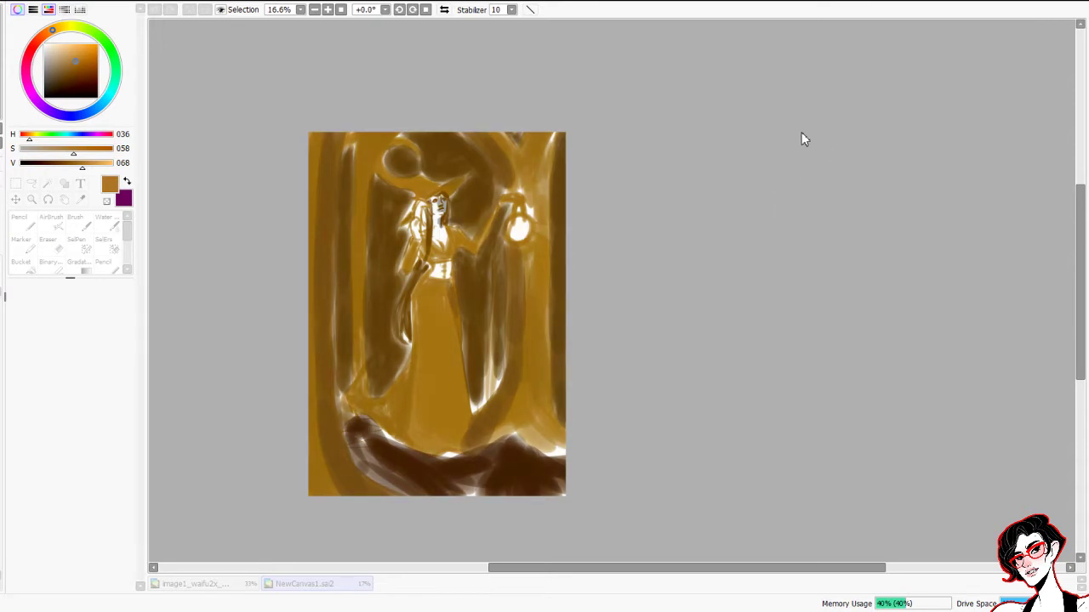
left_click(754, 145)
left_click_drag(755, 147, 738, 148)
key("ctrl+z")
key("ctrl+z")
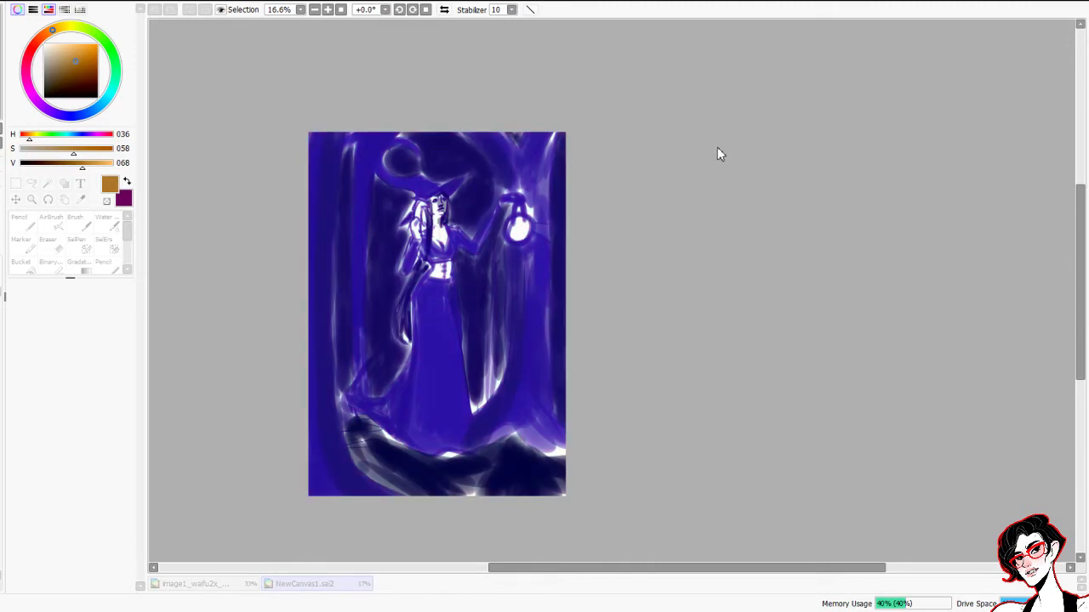
key("ctrl+y")
key("ctrl+y")
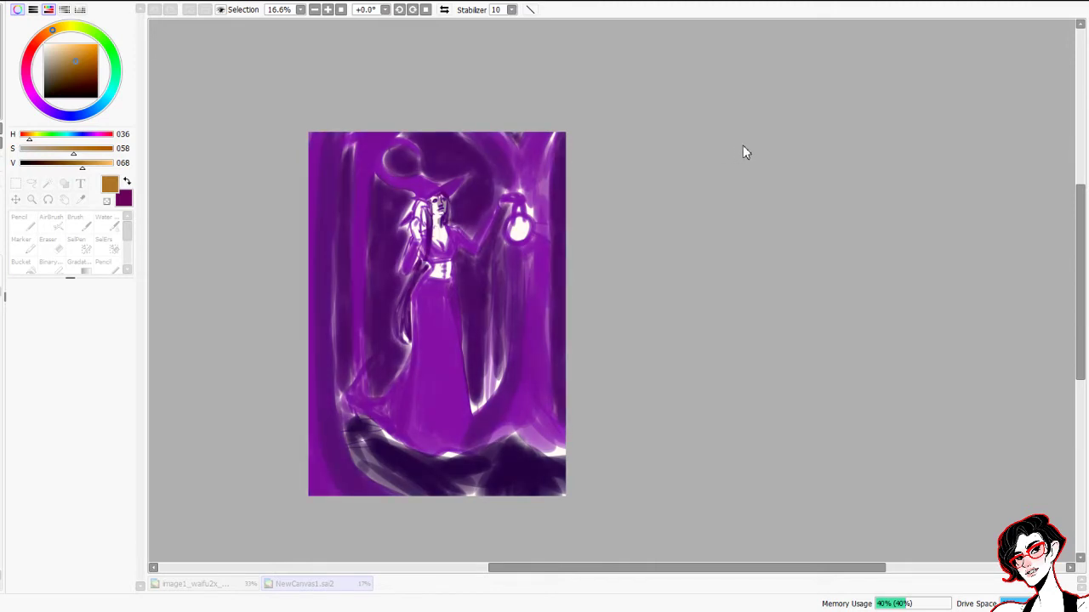
key("ctrl+z")
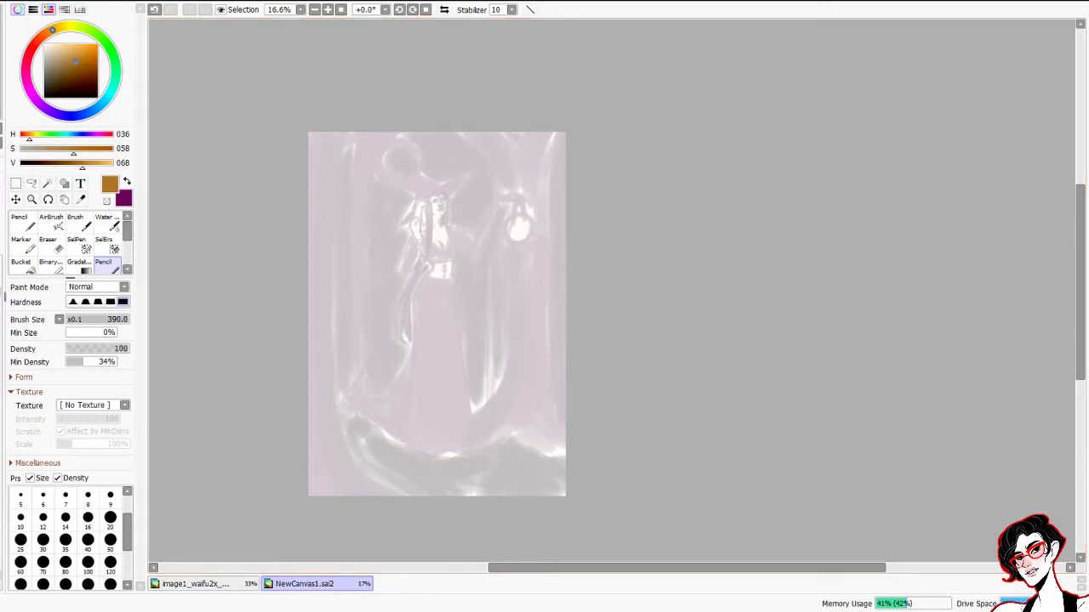
Sample the dark purple from the background beside the skirt and fade the sketch to a pale underlay
left_click(413, 464, "alt")
left_click(383, 303, "alt")
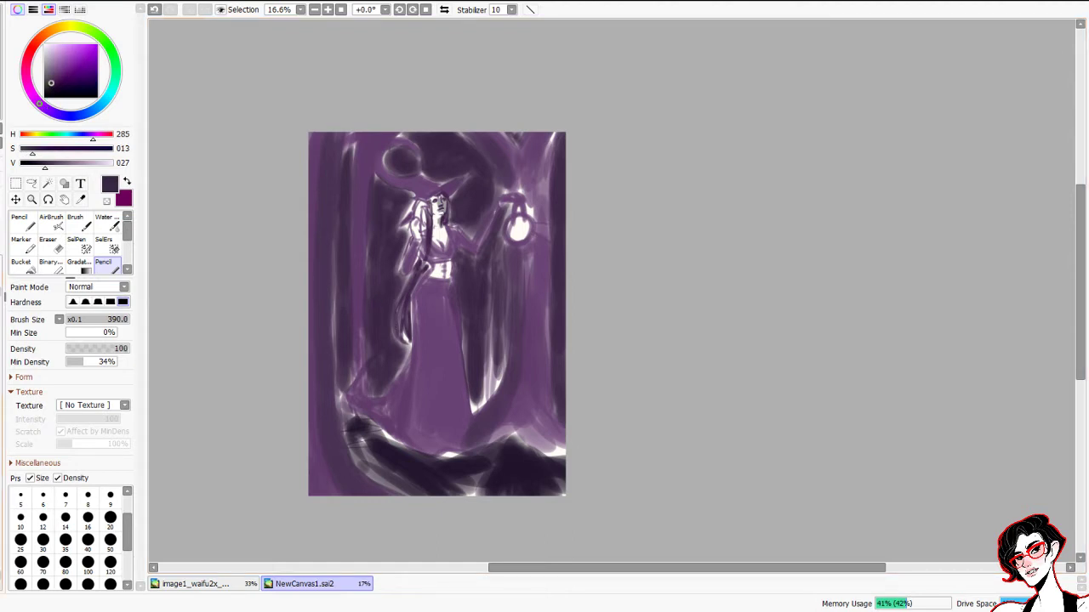
left_click(1, 176)
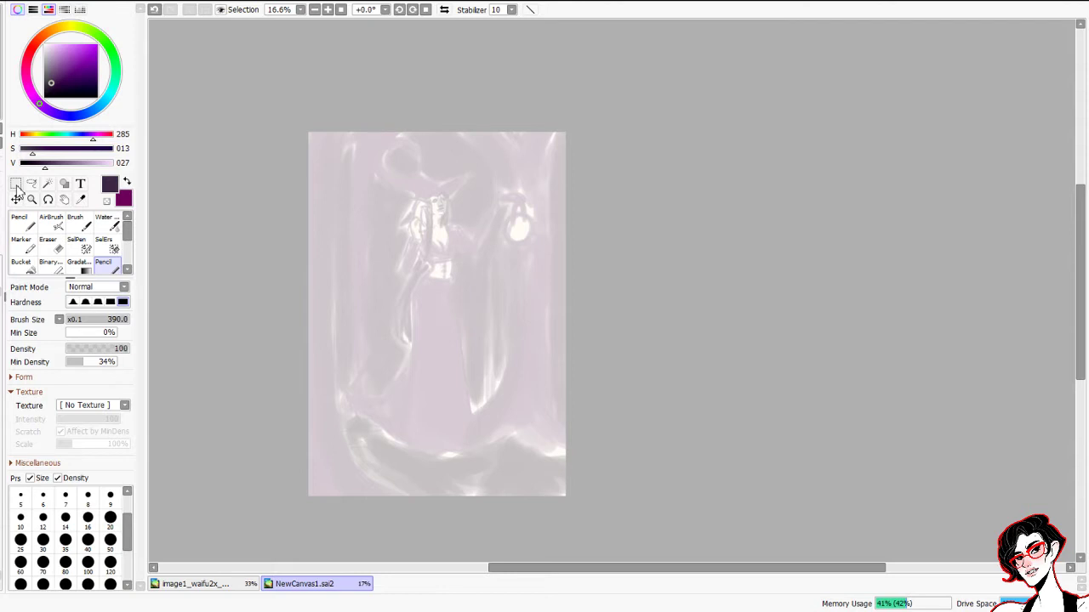
Set up the size 18 Pencil with the Paper (2) texture for lining the witch's face and undo the test stroke
left_click(20, 221)
scroll(402, 165, "up", 2)
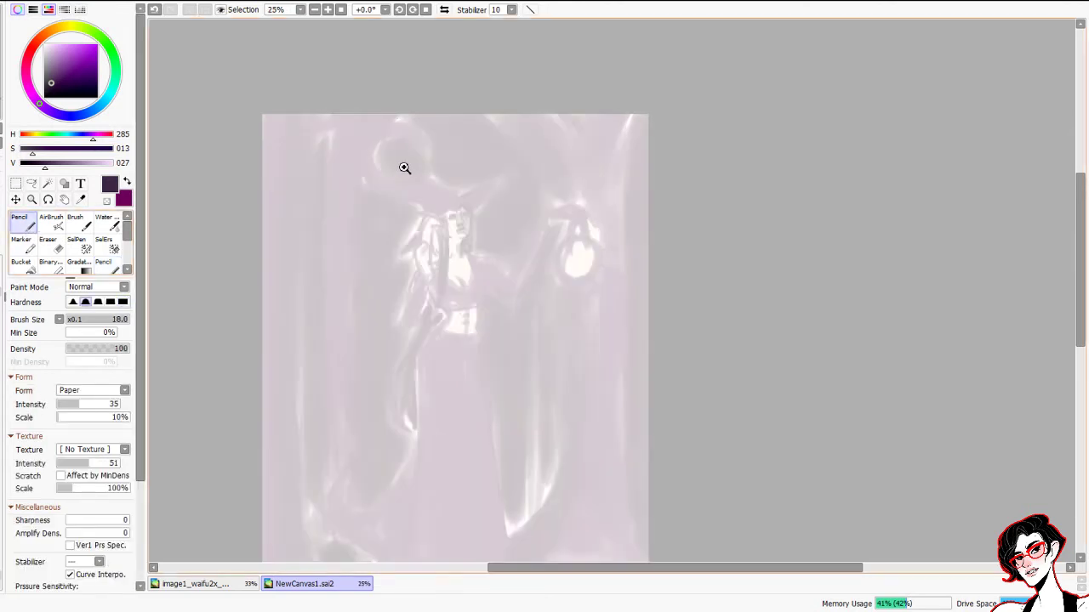
scroll(512, 145, "up", 3)
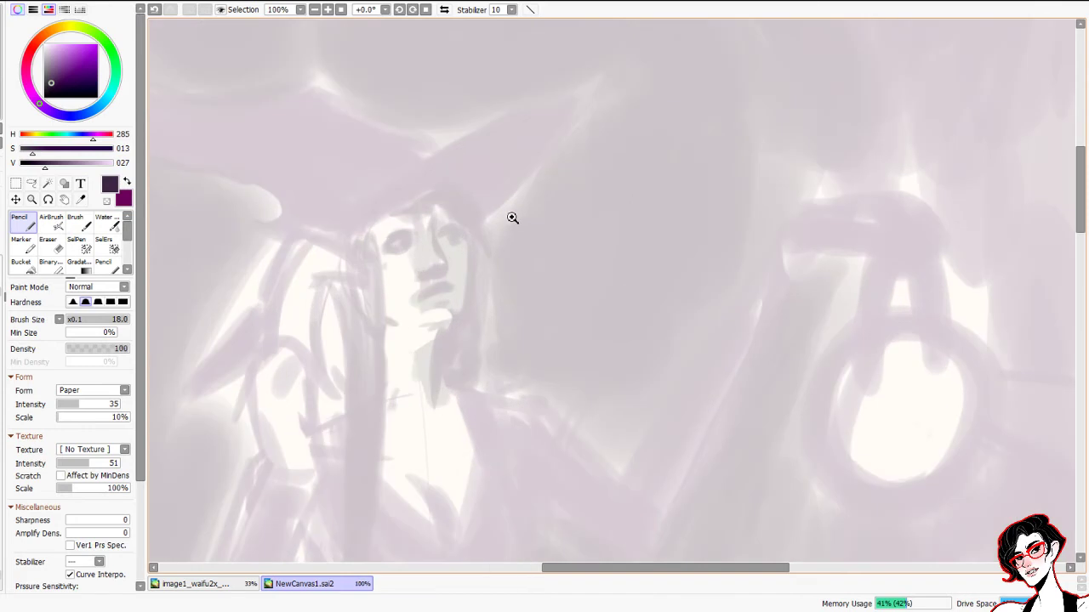
key("n")
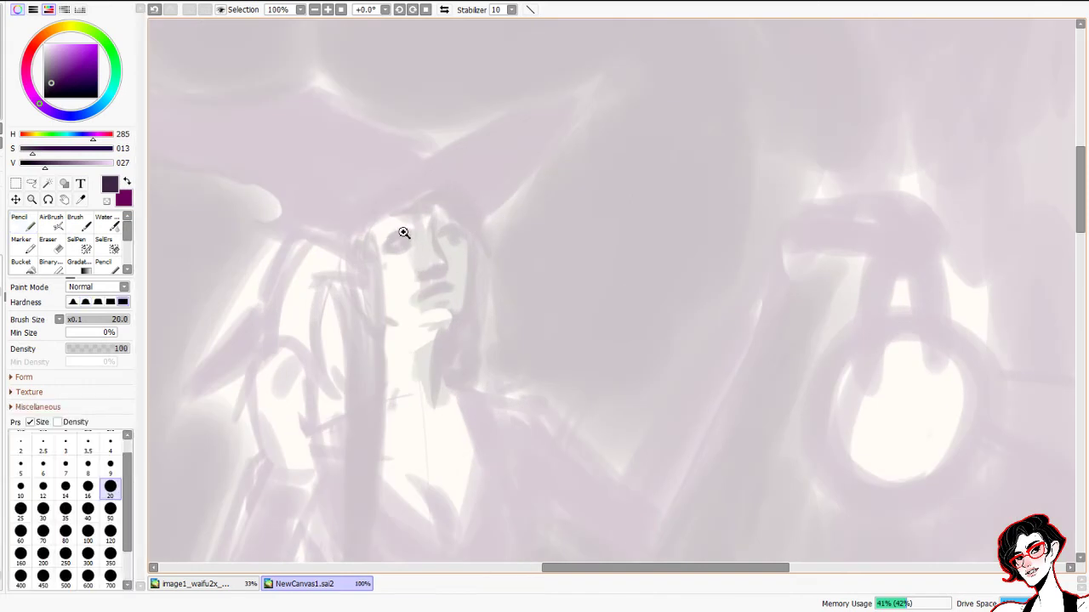
scroll(403, 232, "up", 2)
key("bracketleft")
key("bracketleft")
key("bracketleft")
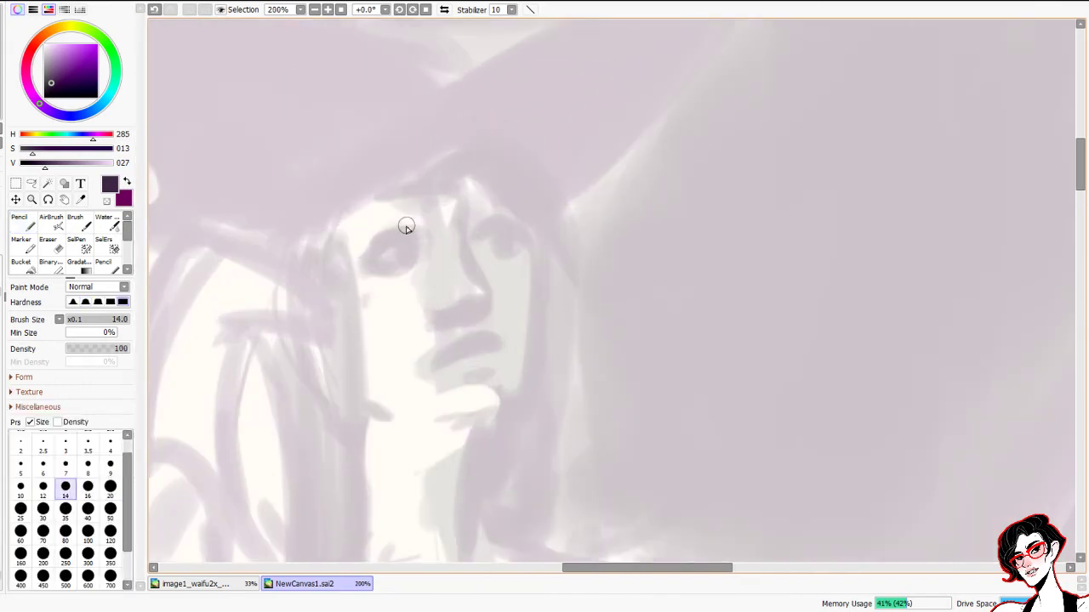
key("ctrl+z")
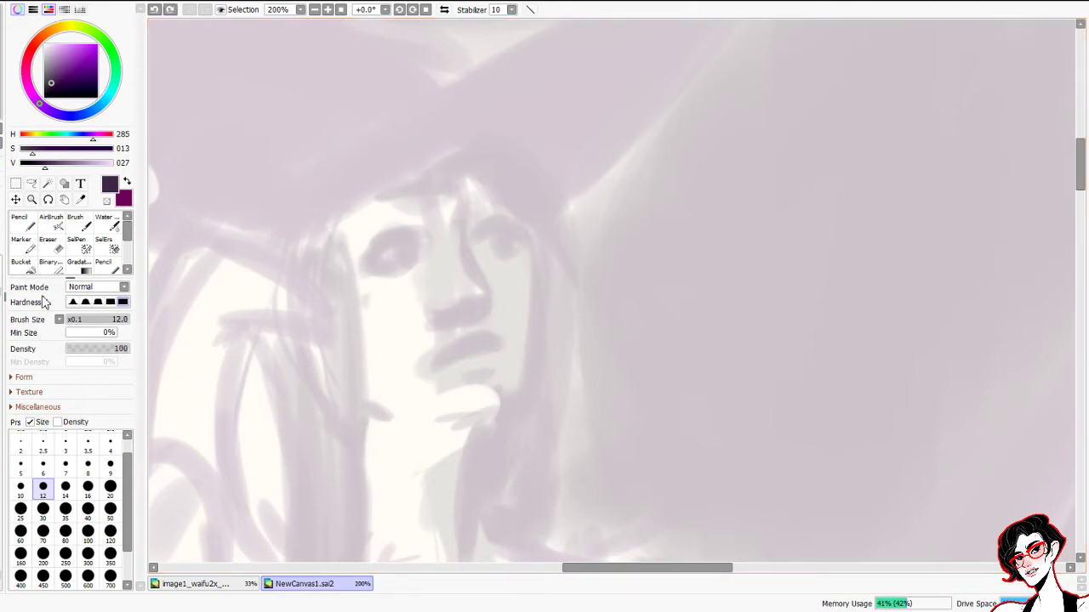
key("n")
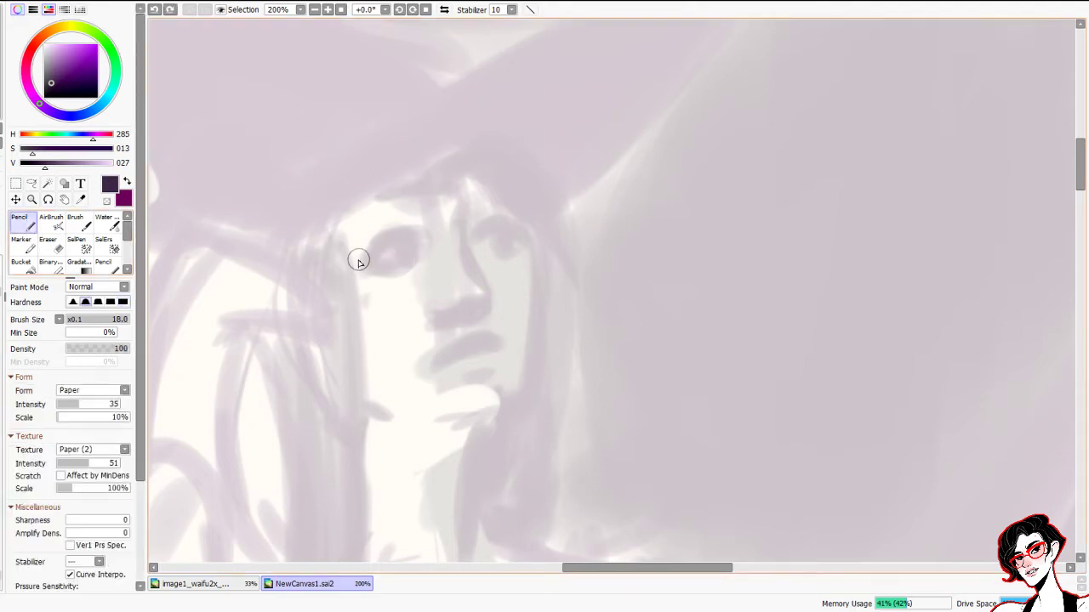
Draw thick dark purple upper lash lines on both of the witch's eyes, undoing the unsatisfactory strokes
mouse_move(353, 268)
left_mouse_down()
mouse_move(406, 240)
mouse_move(359, 269)
mouse_move(383, 255)
left_mouse_up()
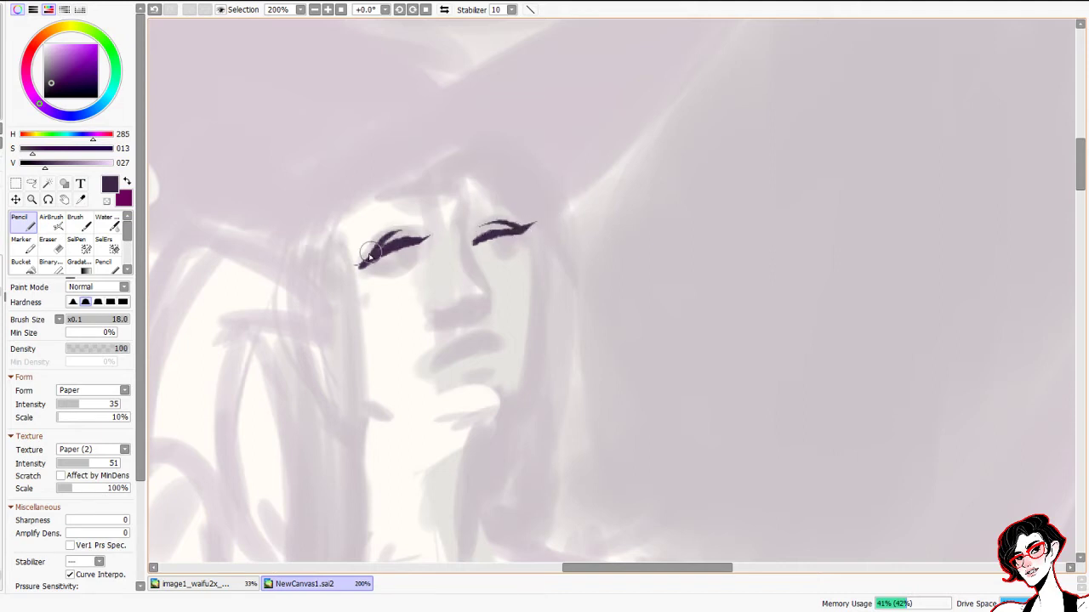
key("ctrl+z")
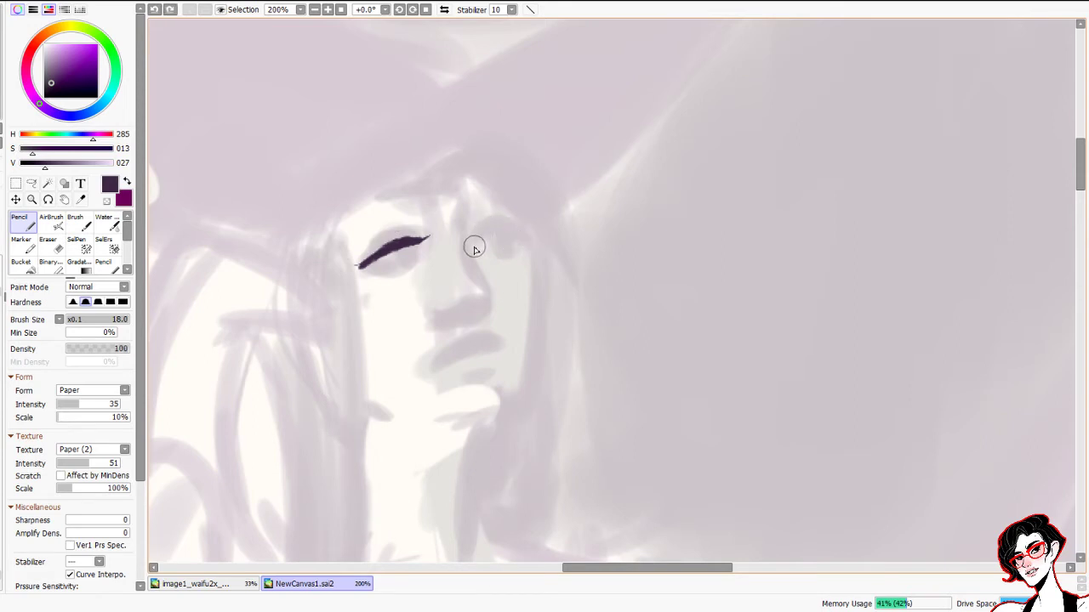
mouse_move(516, 230)
left_mouse_down()
mouse_move(546, 210)
mouse_move(527, 227)
mouse_move(536, 222)
left_mouse_up()
key("ctrl+z")
key("ctrl+z")
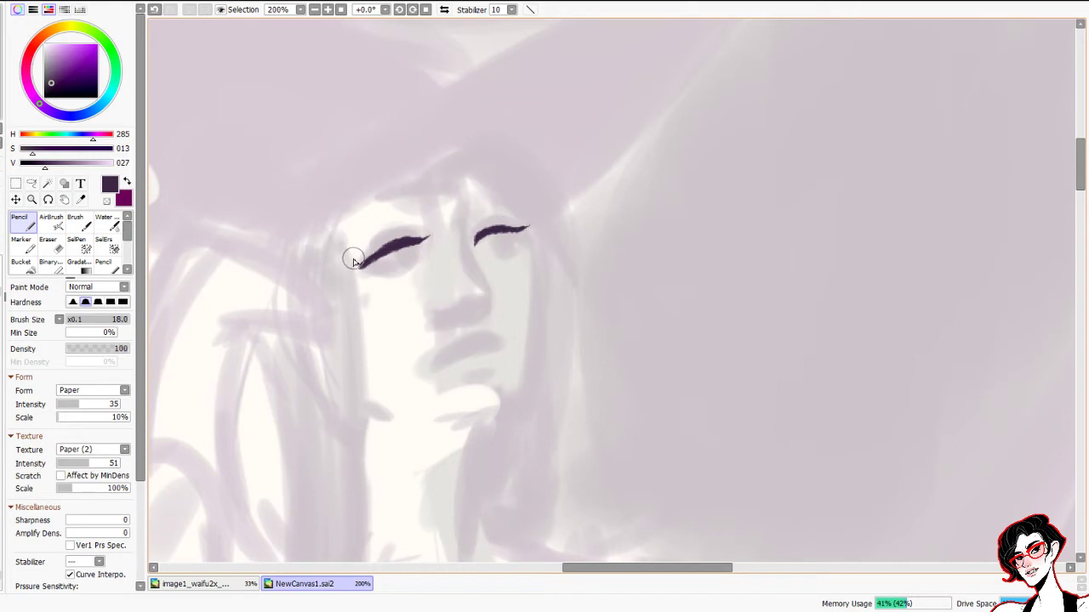
Extend the near eye's outer corner, add thin eyelid creases above both eyes and start the nose bridge line
mouse_move(344, 268)
left_mouse_down()
mouse_move(377, 259)
mouse_move(350, 268)
left_mouse_up()
mouse_move(428, 237)
left_mouse_down()
mouse_move(378, 241)
mouse_move(362, 267)
left_mouse_up()
key("ctrl+z")
left_click_drag(408, 233, 364, 250)
mouse_move(476, 228)
left_mouse_down()
mouse_move(520, 223)
mouse_move(467, 236)
mouse_move(469, 252)
left_mouse_up()
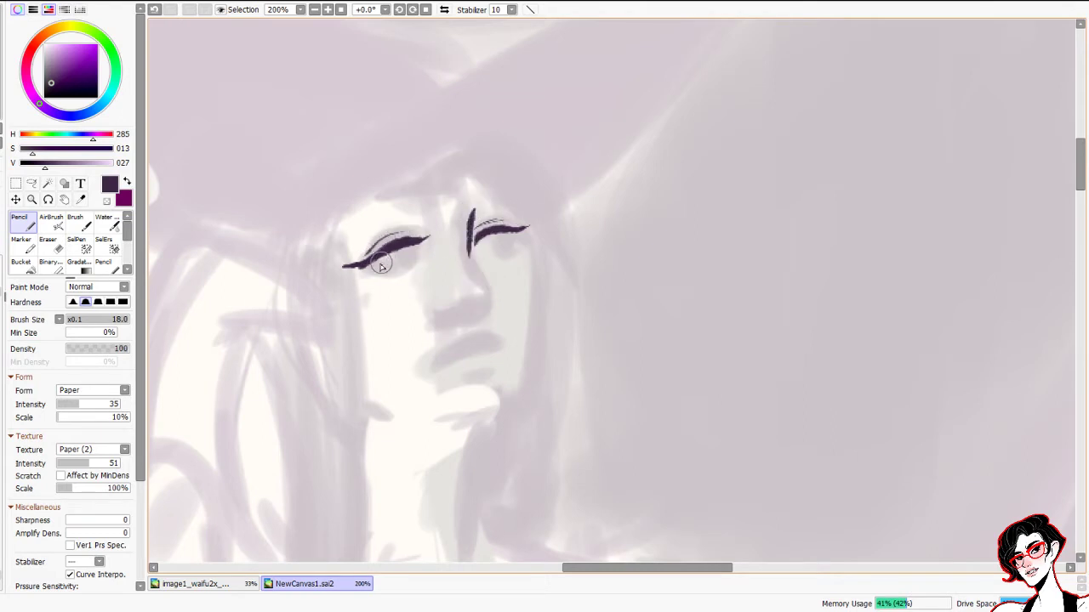
Draw the lower lash lines and fill in the dark irises of both eyes
left_click_drag(369, 266, 402, 259)
mouse_move(483, 247)
left_mouse_down()
mouse_move(514, 244)
mouse_move(507, 236)
left_mouse_up()
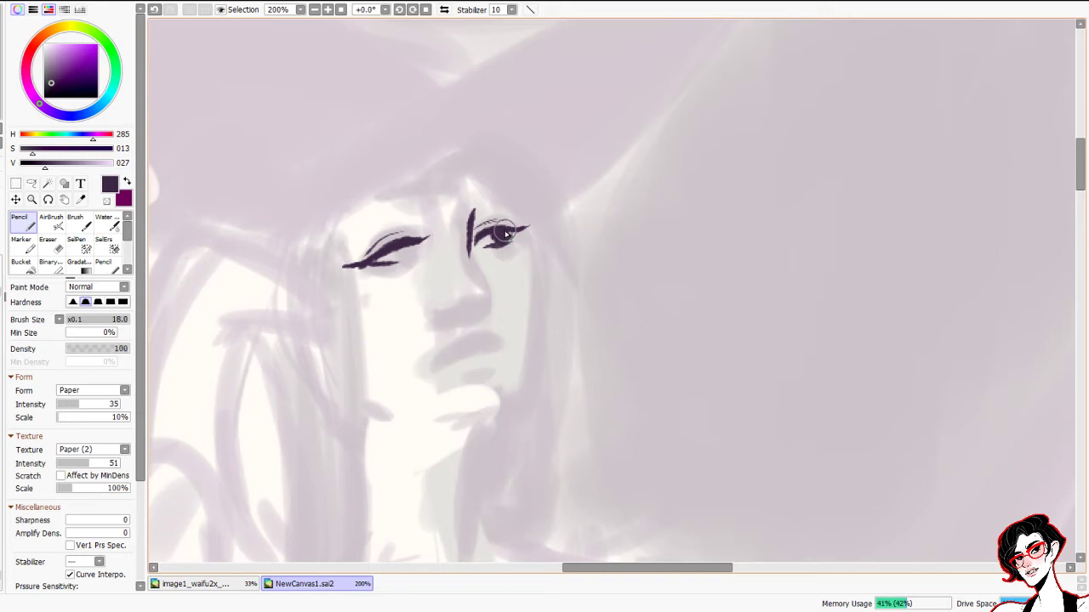
left_click_drag(403, 262, 420, 247)
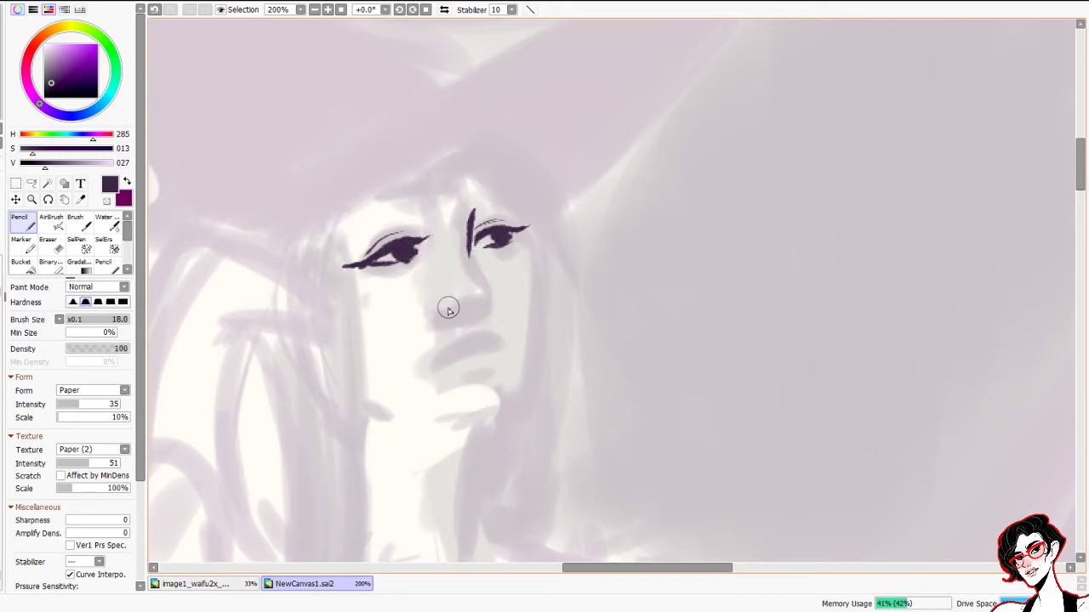
Draw the nostril and nose profile, and sketch the first lines of the slightly parted lips
left_click_drag(451, 307, 469, 304)
left_click_drag(469, 251, 484, 291)
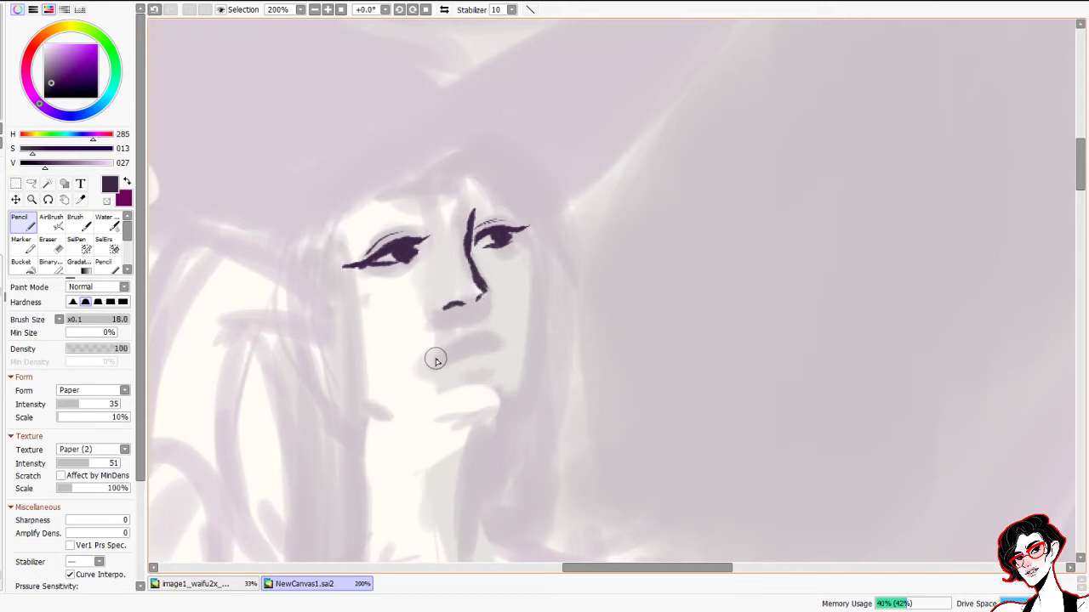
mouse_move(437, 362)
left_mouse_down()
mouse_move(478, 343)
mouse_move(466, 344)
left_mouse_up()
key("e")
left_click_drag(489, 336, 428, 367)
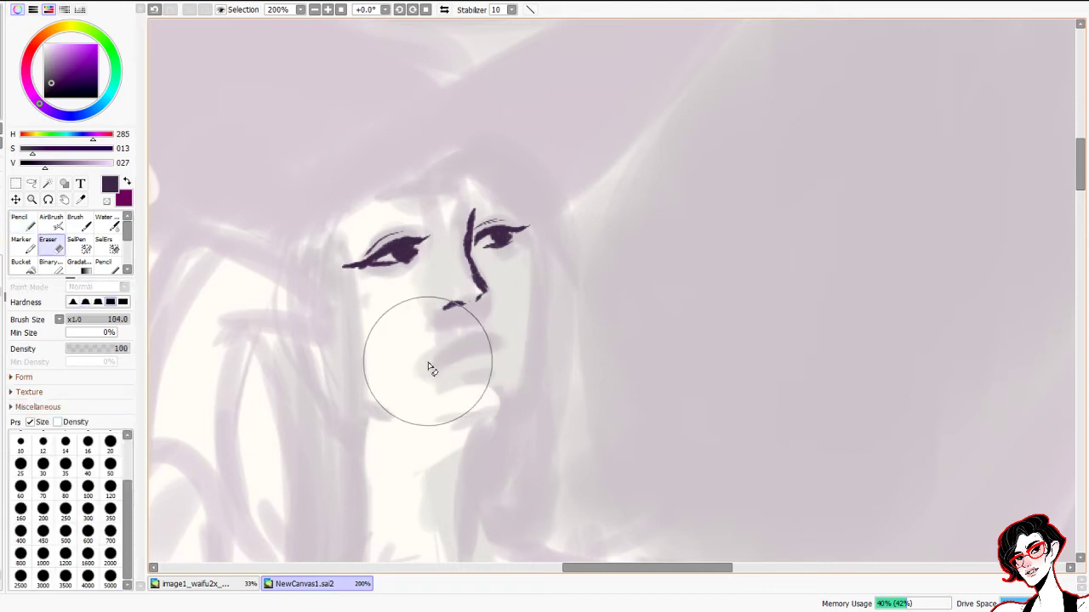
key("n")
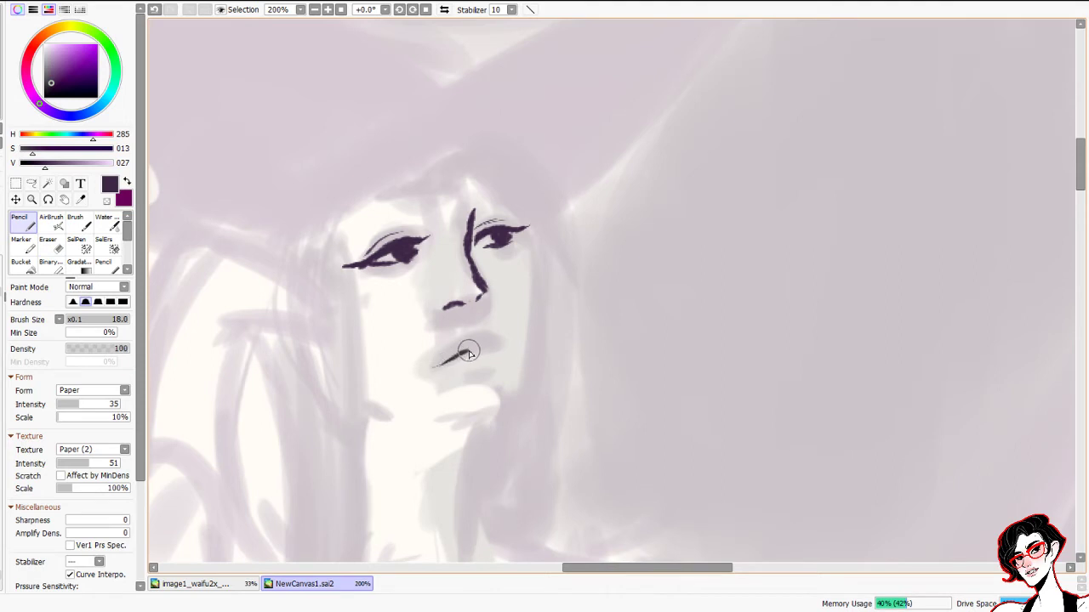
key("ctrl+z")
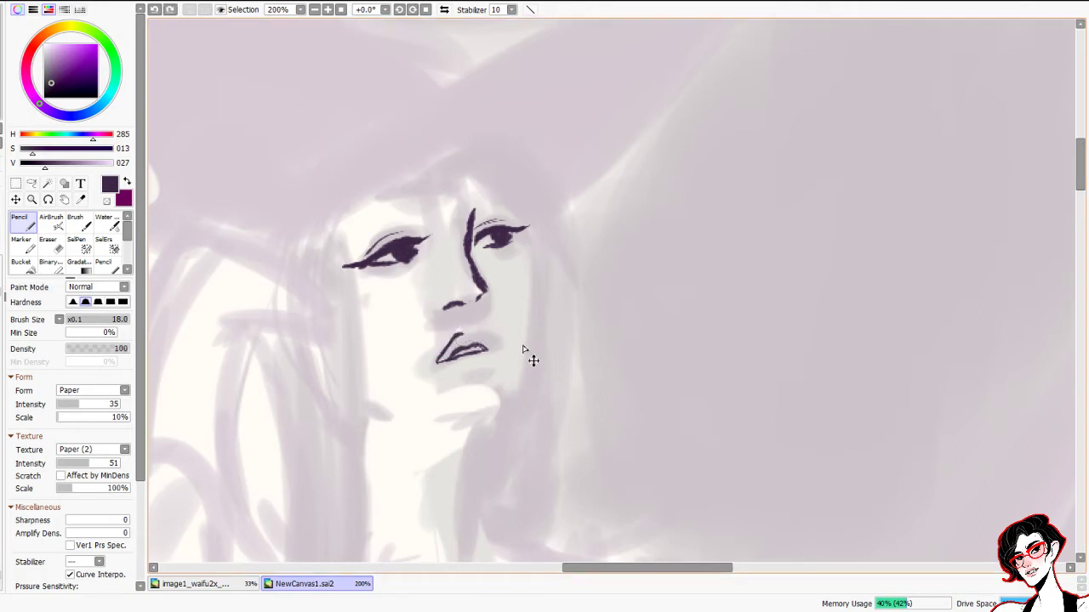
With the view mirrored and rotated, outline the upper lip to its corner and add the shadow line beneath the lower lip
key("h")
left_click_drag(905, 266, 595, 233)
left_click_drag(693, 220, 616, 194)
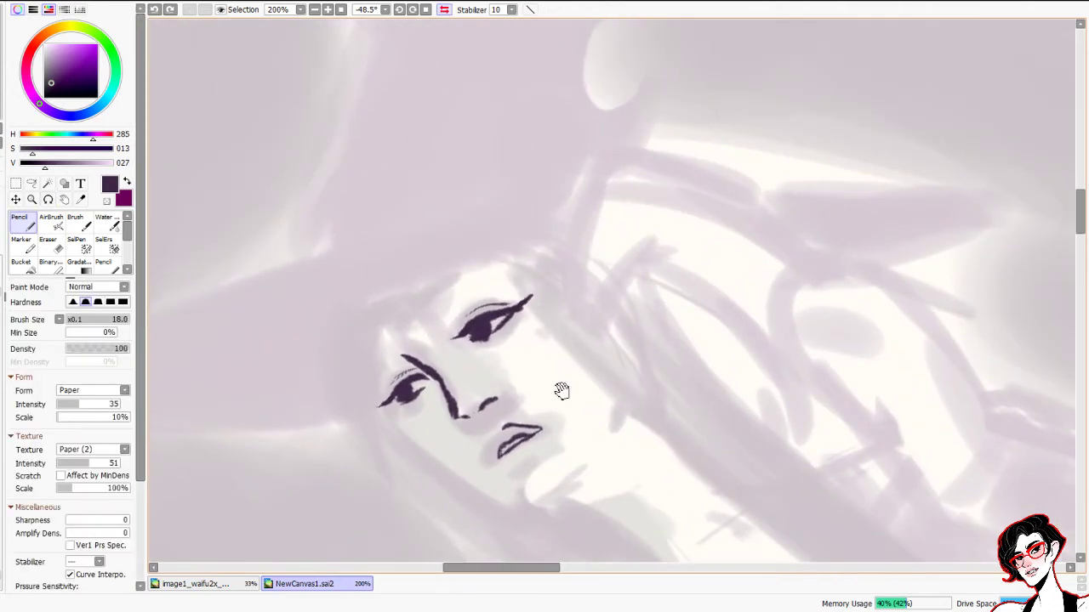
left_click_drag(512, 435, 434, 308)
left_click(424, 324, "ctrl")
scroll(413, 336, "up", 1)
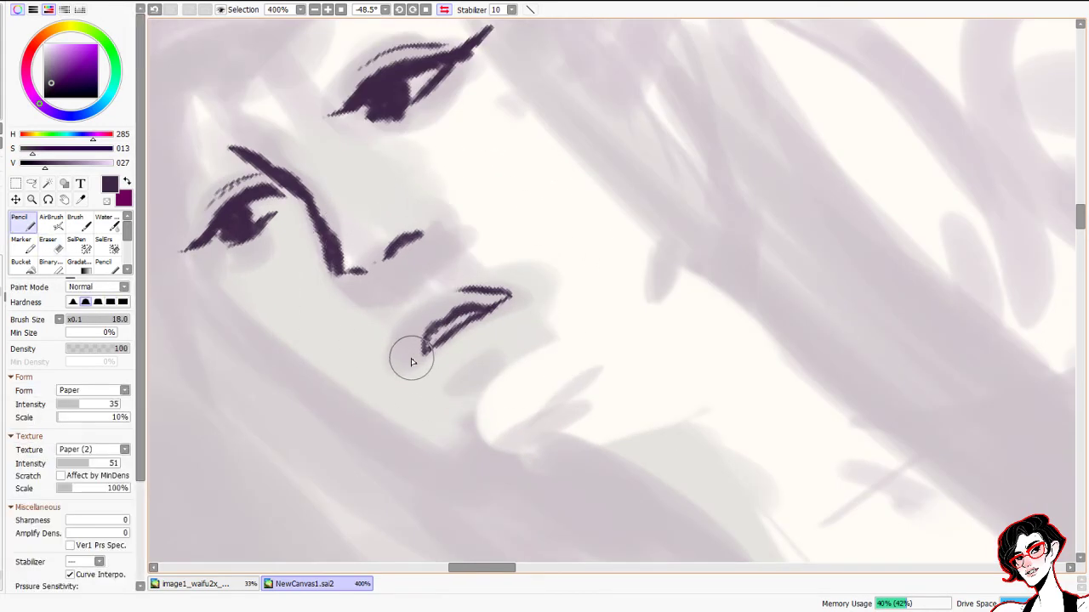
mouse_move(411, 365)
left_mouse_down()
mouse_move(408, 313)
mouse_move(405, 324)
mouse_move(414, 308)
mouse_move(479, 289)
left_mouse_up()
key("e")
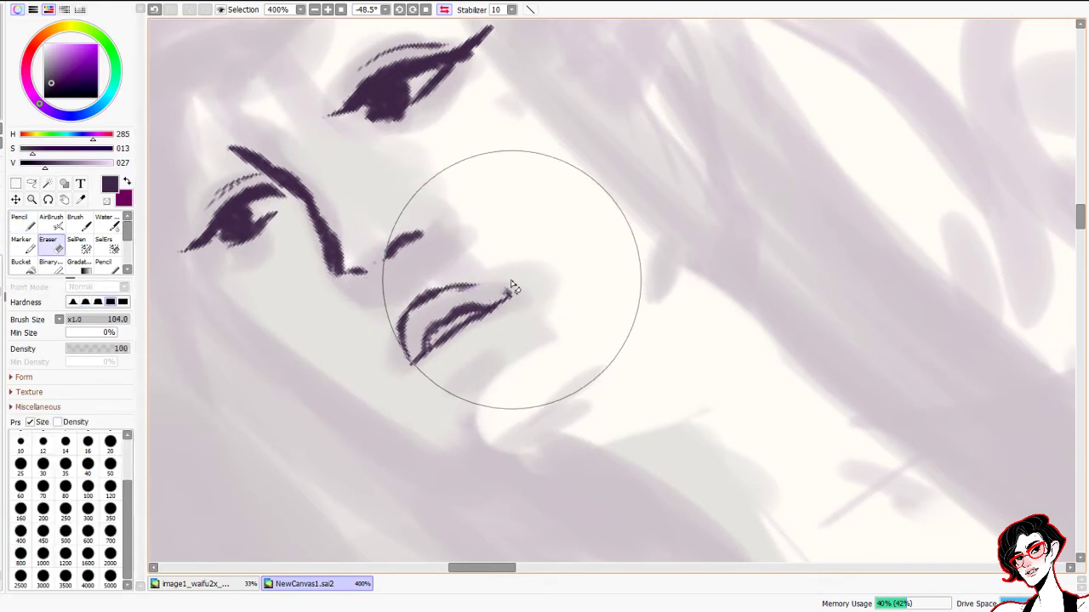
key("n")
mouse_move(442, 289)
left_mouse_down()
mouse_move(509, 294)
mouse_move(495, 292)
mouse_move(512, 307)
mouse_move(425, 368)
mouse_move(472, 378)
mouse_move(522, 343)
left_mouse_up()
key("ctrl+z")
left_click_drag(466, 371, 516, 342)
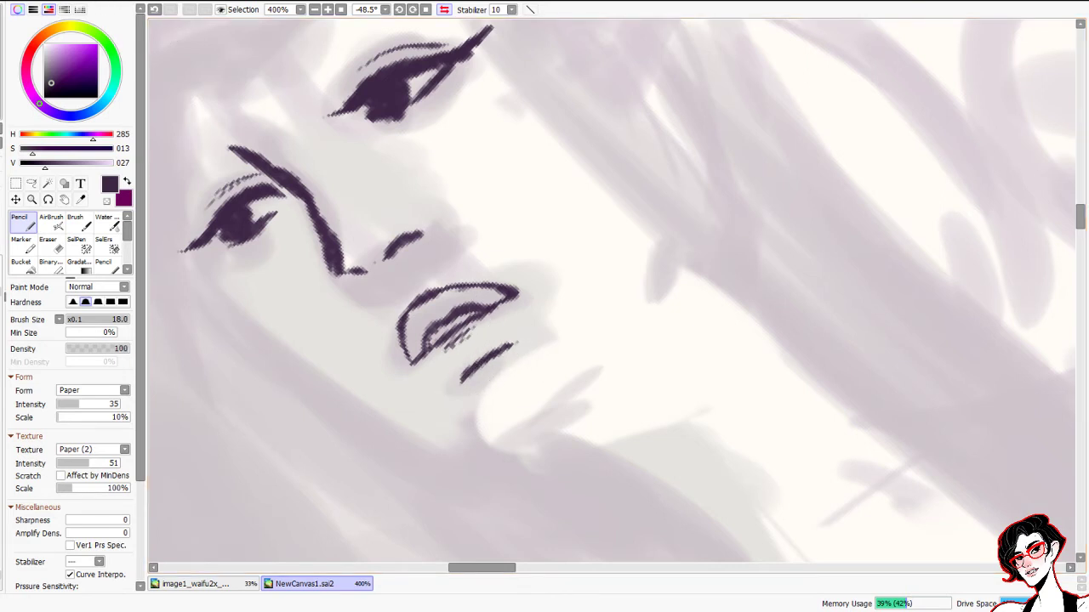
Open a second view of NewCanvas1.sai2 showing the whole canvas, and return to the close-up of the face
left_click(163, 16)
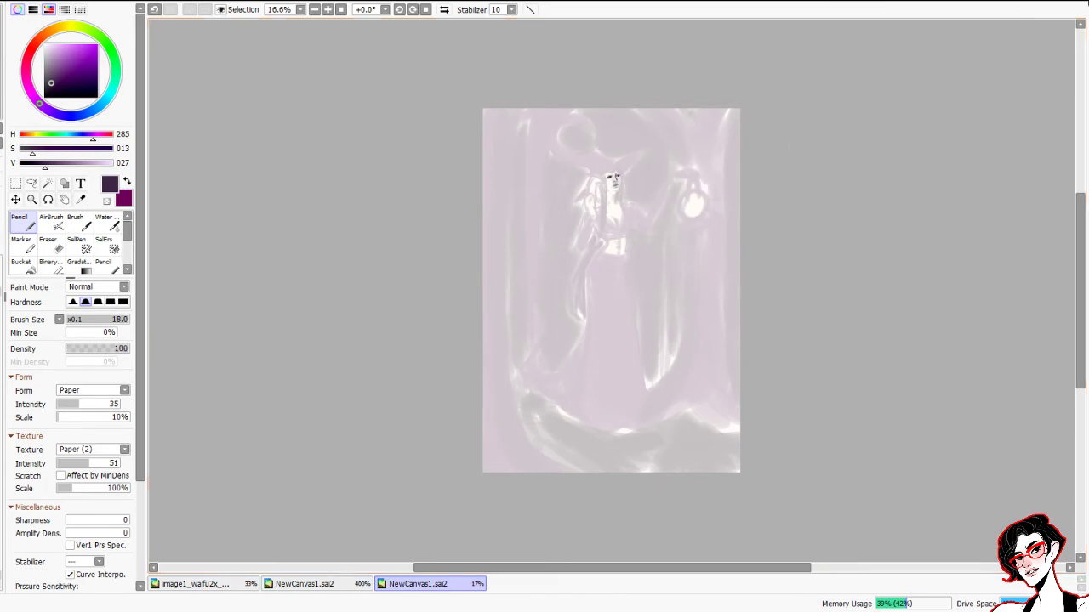
left_click(1085, 3)
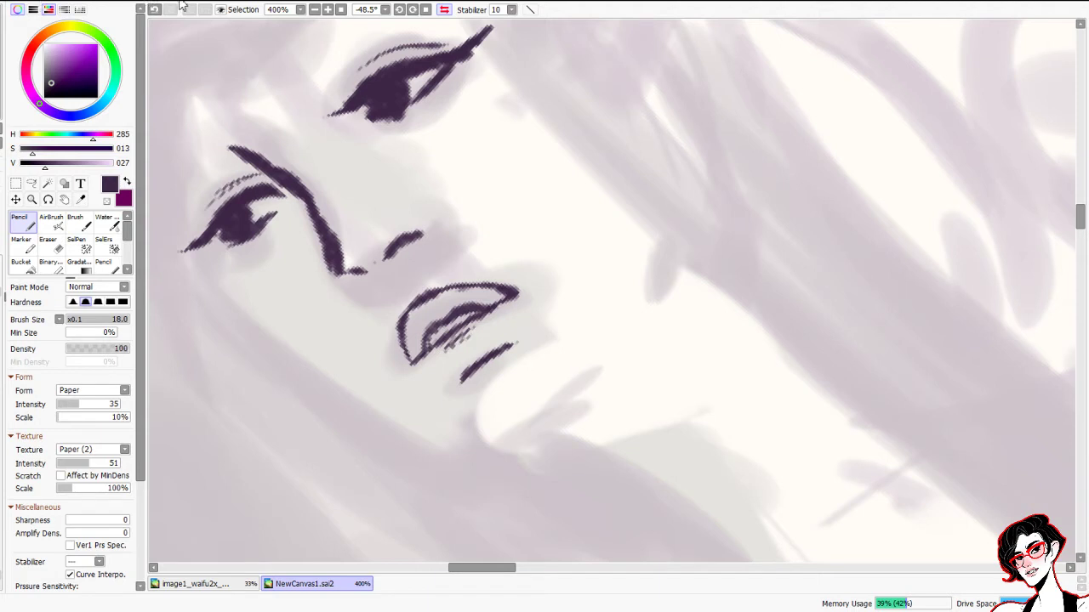
left_click(159, 31)
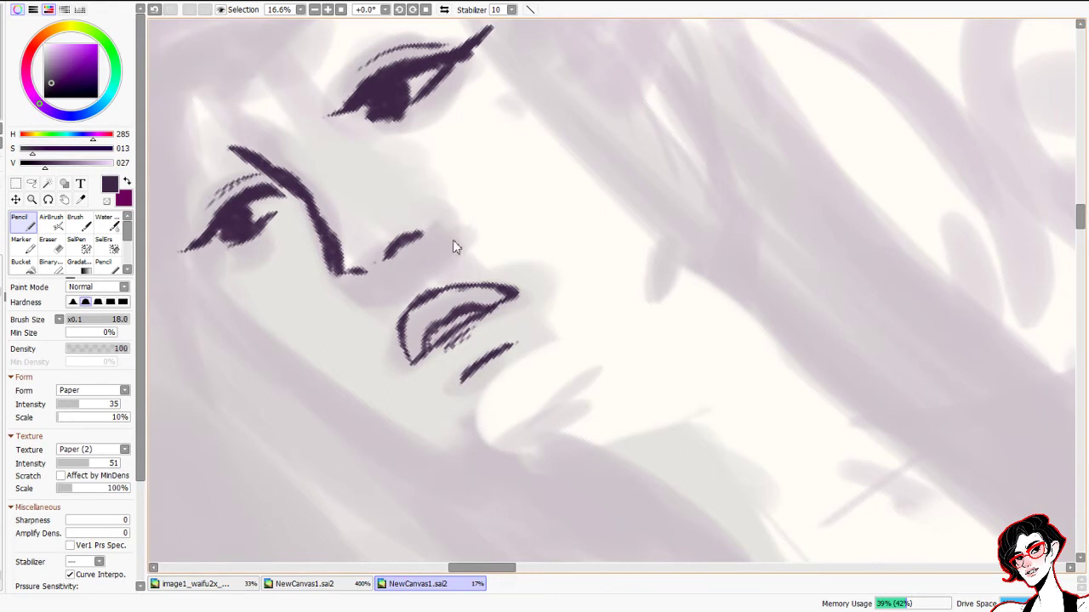
key("r")
key("ctrl+Tab")
Draw the thin far eyebrow joining the nose bridge and the thick, arched near eyebrow, undoing stray tail strokes
mouse_move(527, 141)
left_mouse_down()
mouse_move(634, 159)
mouse_move(529, 349)
left_mouse_up()
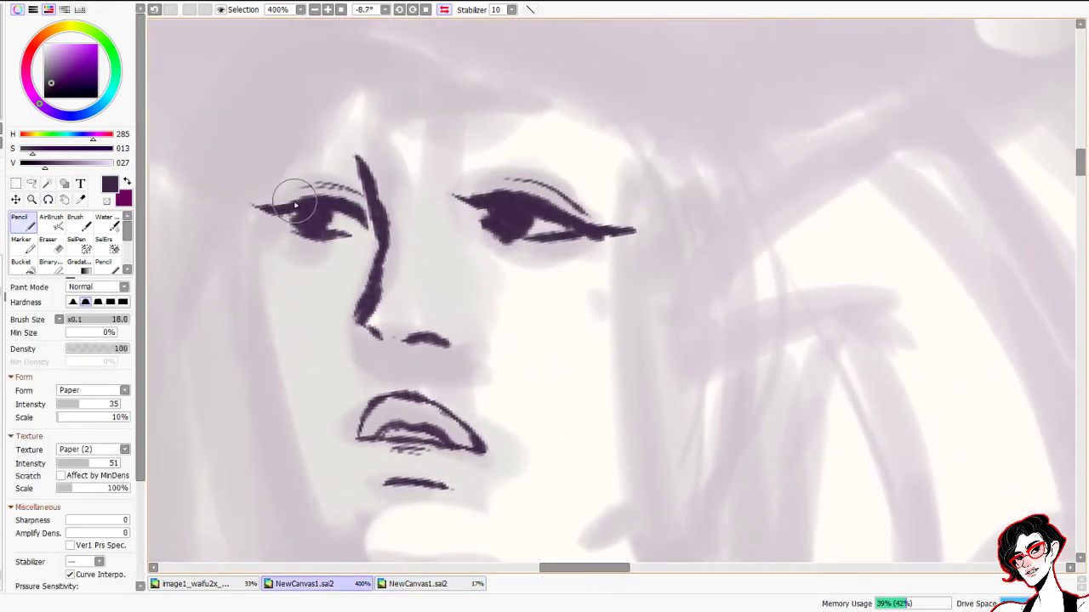
left_click_drag(408, 369, 379, 327)
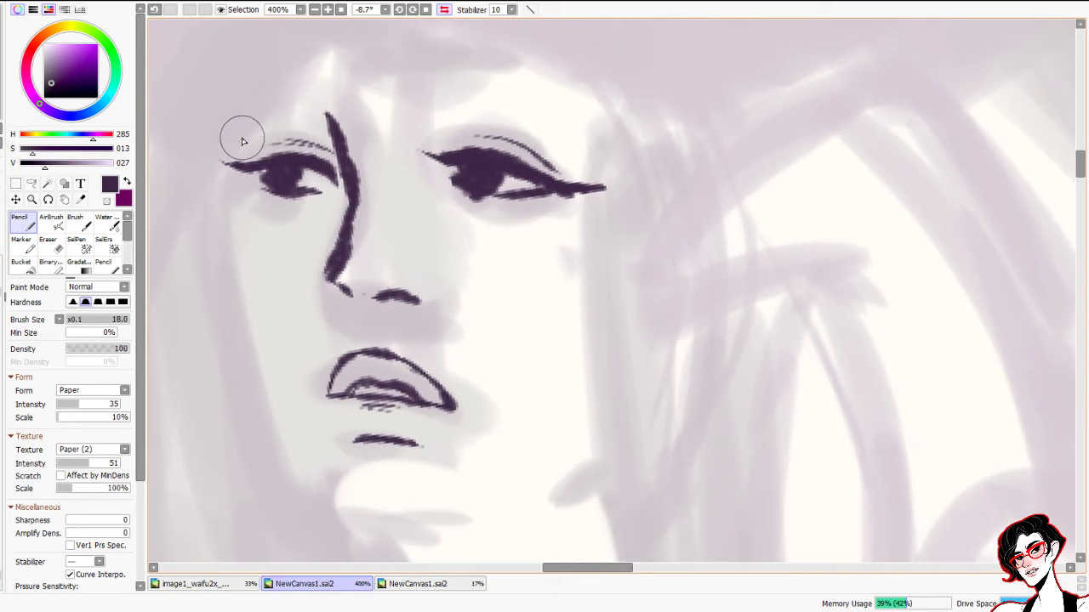
mouse_move(247, 126)
left_mouse_down()
mouse_move(316, 132)
mouse_move(282, 124)
mouse_move(340, 128)
left_mouse_up()
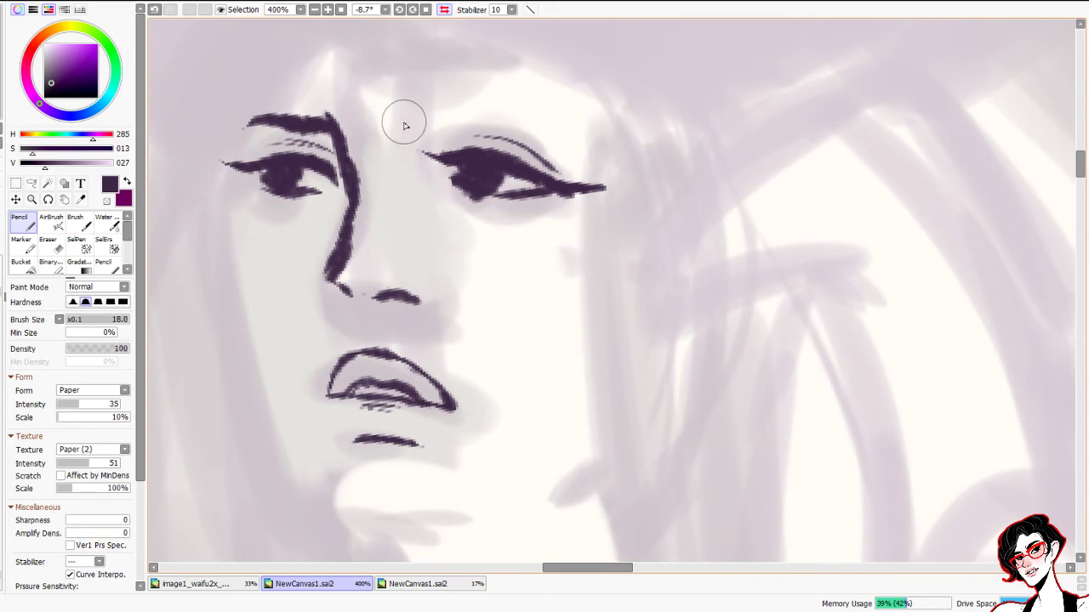
left_click_drag(416, 116, 455, 119)
mouse_move(587, 133)
left_mouse_down()
mouse_move(553, 111)
mouse_move(432, 112)
mouse_move(472, 98)
mouse_move(421, 120)
mouse_move(533, 105)
mouse_move(493, 115)
mouse_move(574, 125)
mouse_move(600, 143)
mouse_move(553, 109)
mouse_move(596, 142)
left_mouse_up()
key("ctrl+z")
key("ctrl+z")
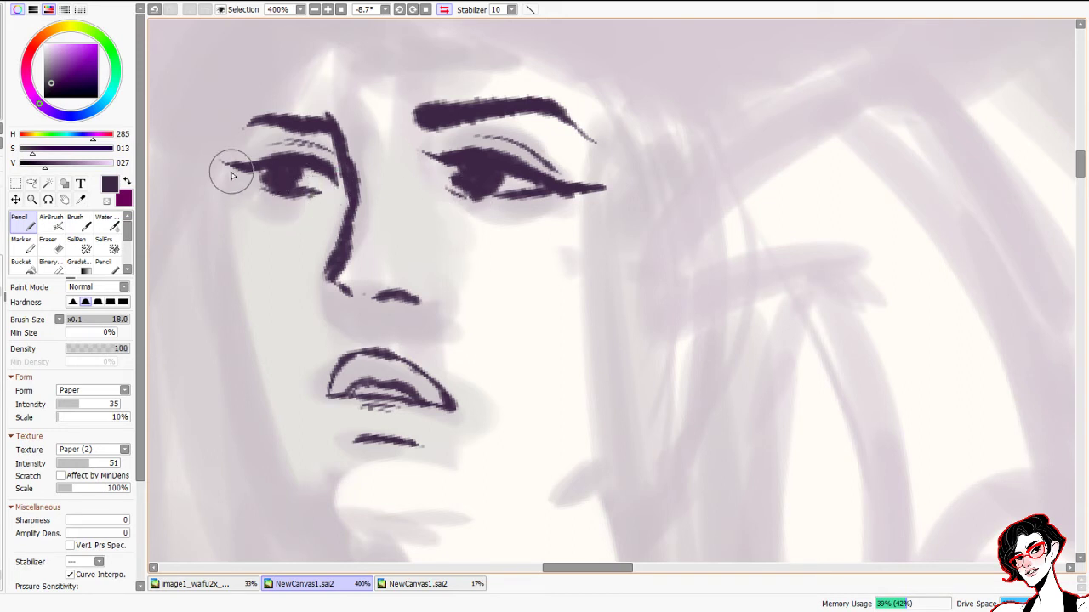
Draw the far side of the face with a short brow-ridge line and a curved cheek line below the eye
mouse_move(245, 109)
left_mouse_down()
mouse_move(231, 125)
mouse_move(235, 154)
left_mouse_up()
key("ctrl+z")
key("ctrl+z")
mouse_move(257, 103)
left_mouse_down()
mouse_move(243, 123)
mouse_move(253, 151)
left_mouse_up()
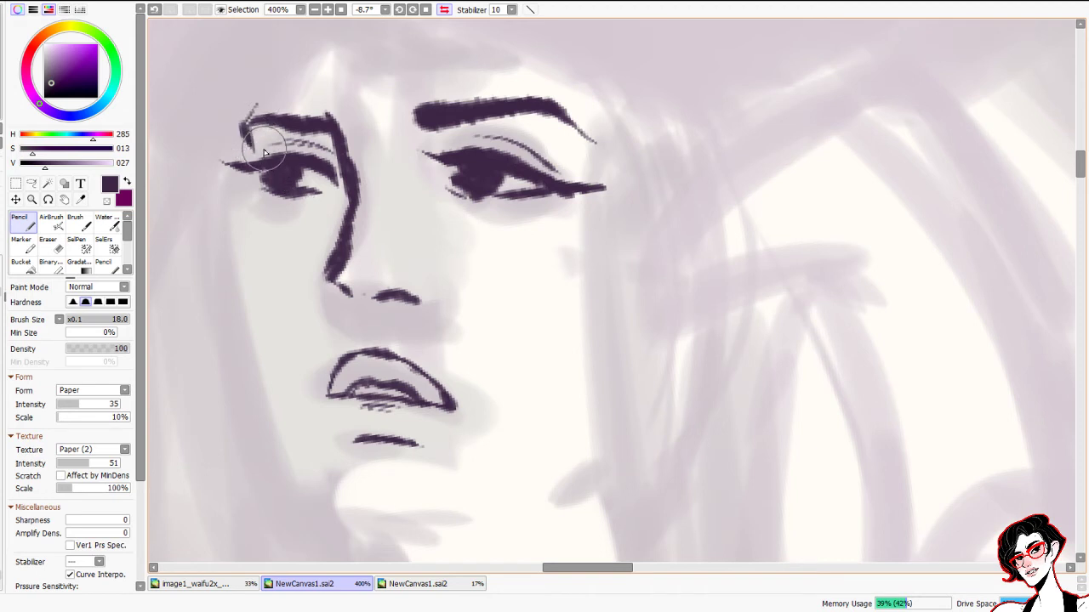
left_click_drag(255, 176, 252, 275)
mouse_move(254, 197)
left_mouse_down()
mouse_move(265, 338)
mouse_move(250, 295)
left_mouse_up()
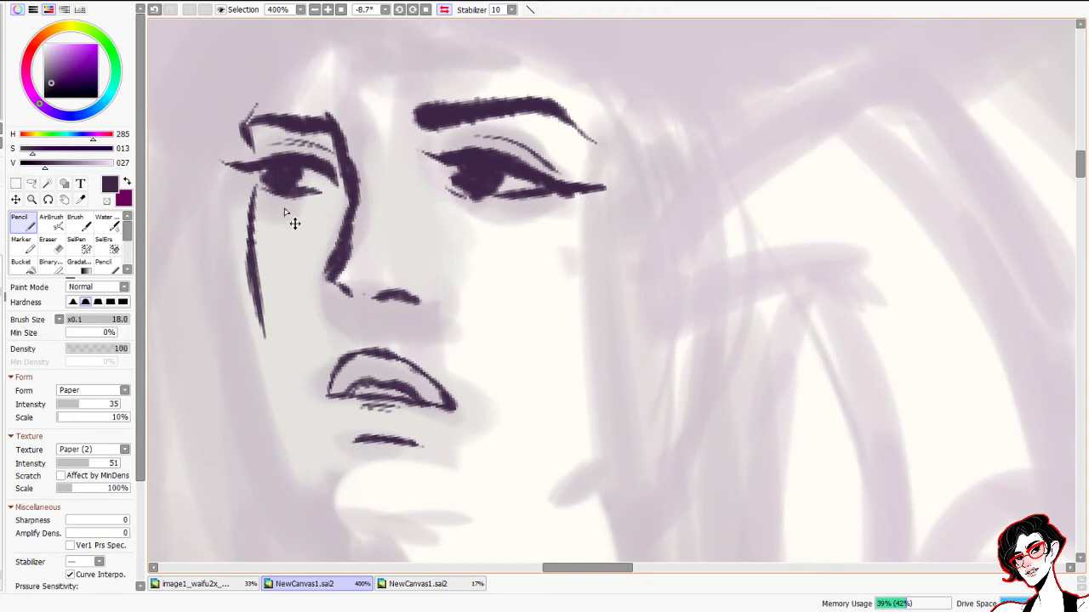
key("ctrl+z")
key("ctrl+z")
key("ctrl+z")
mouse_move(245, 187)
left_mouse_down()
mouse_move(238, 226)
mouse_move(249, 307)
left_mouse_up()
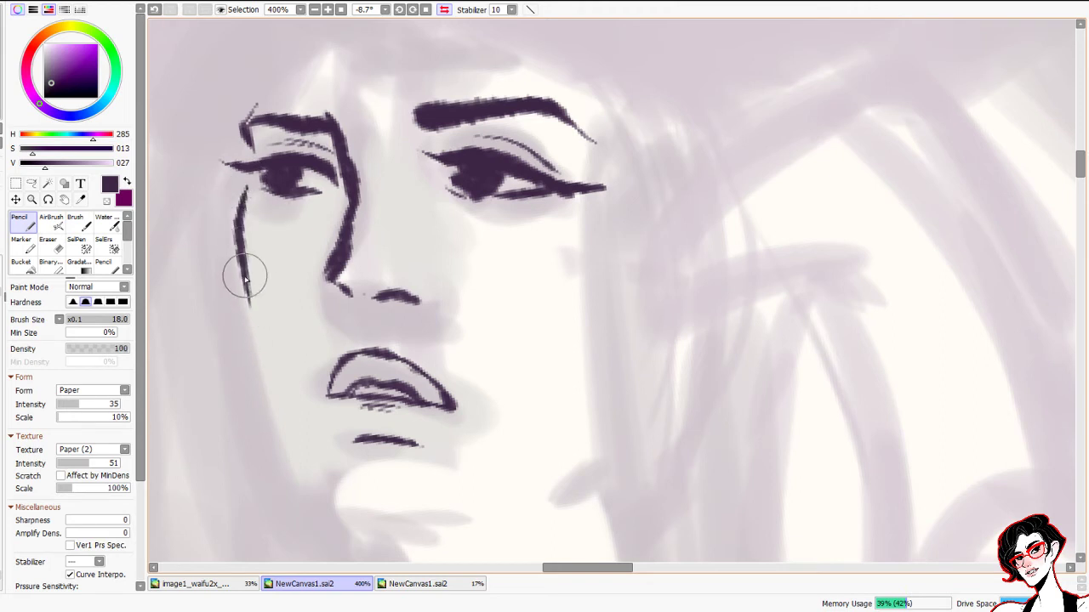
Erase the heavy nose line and nostril, and redraw the nose with a thinner bridge, a rounded protruding tip and a small nostril
left_click_drag(502, 467, 485, 416)
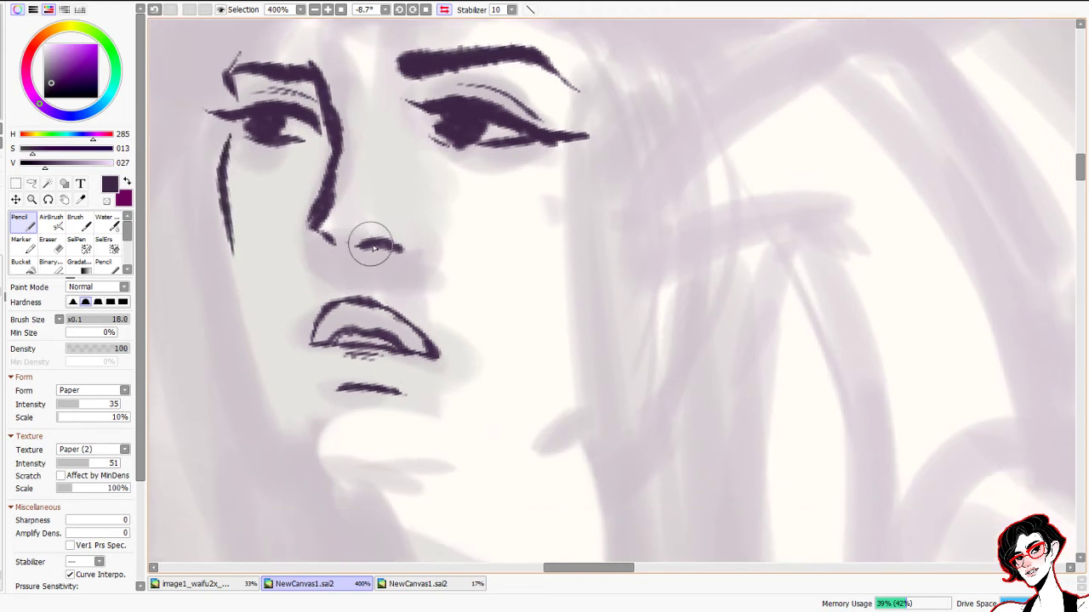
key("e")
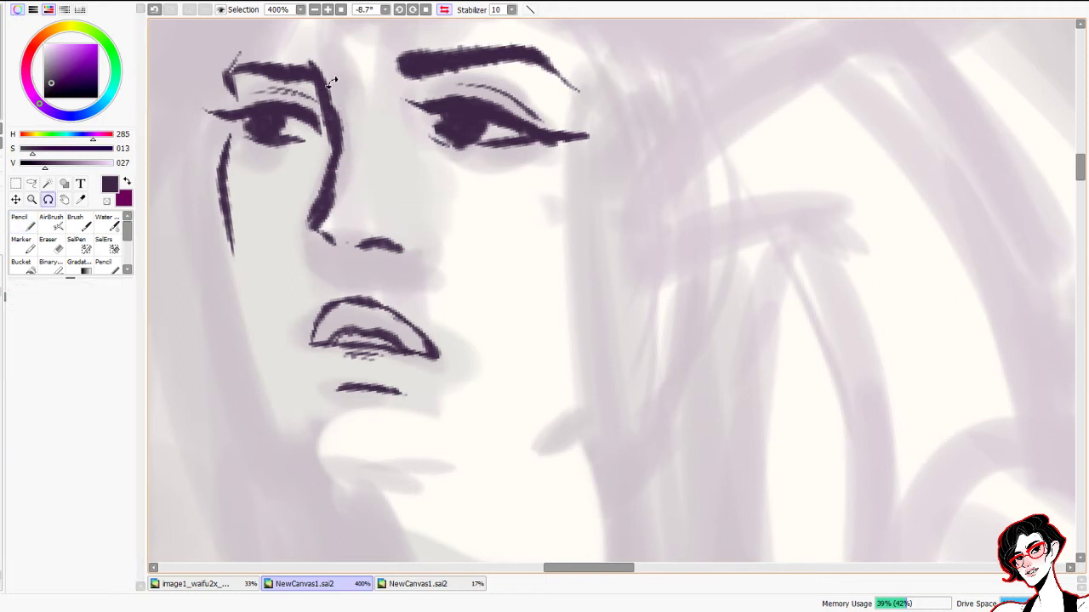
left_click_drag(404, 218, 455, 135)
mouse_move(330, 94)
left_mouse_down()
mouse_move(322, 65)
mouse_move(345, 149)
mouse_move(327, 221)
mouse_move(367, 261)
left_mouse_up()
key("n")
mouse_move(316, 61)
left_mouse_down()
mouse_move(326, 128)
mouse_move(292, 201)
mouse_move(290, 237)
left_mouse_up()
mouse_move(297, 187)
left_mouse_down()
mouse_move(301, 247)
mouse_move(322, 257)
mouse_move(337, 240)
mouse_move(353, 247)
left_mouse_up()
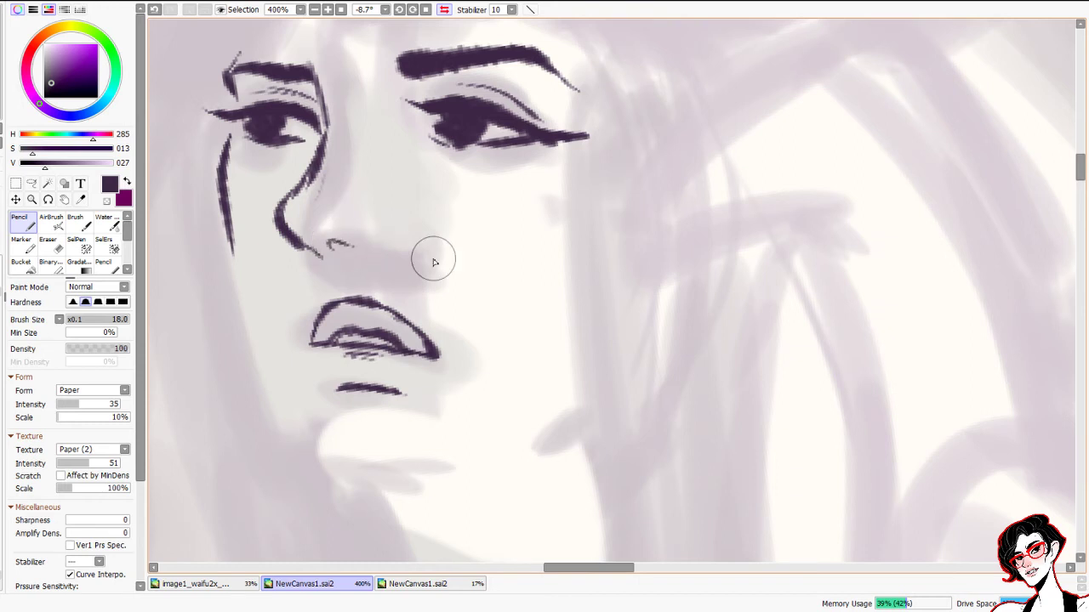
Select the mouth and the line below it, shift them toward the far side of the face, enlarge them slightly, and apply the transformation
key("a")
mouse_move(402, 286)
left_mouse_down()
mouse_move(380, 431)
mouse_move(374, 273)
left_mouse_up()
key("n")
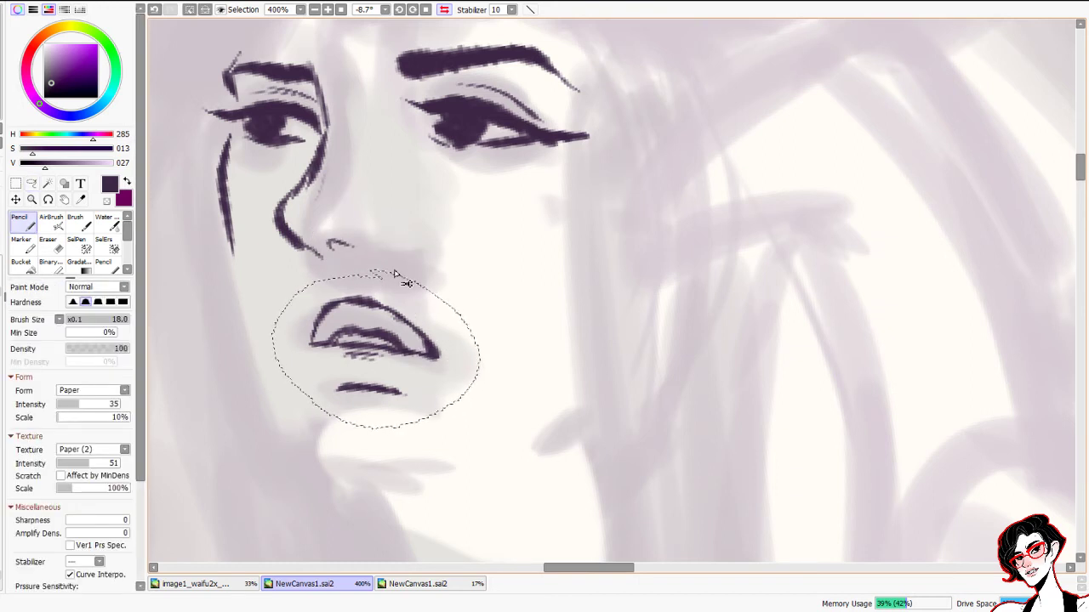
key("ctrl+t")
left_click_drag(411, 367, 364, 350)
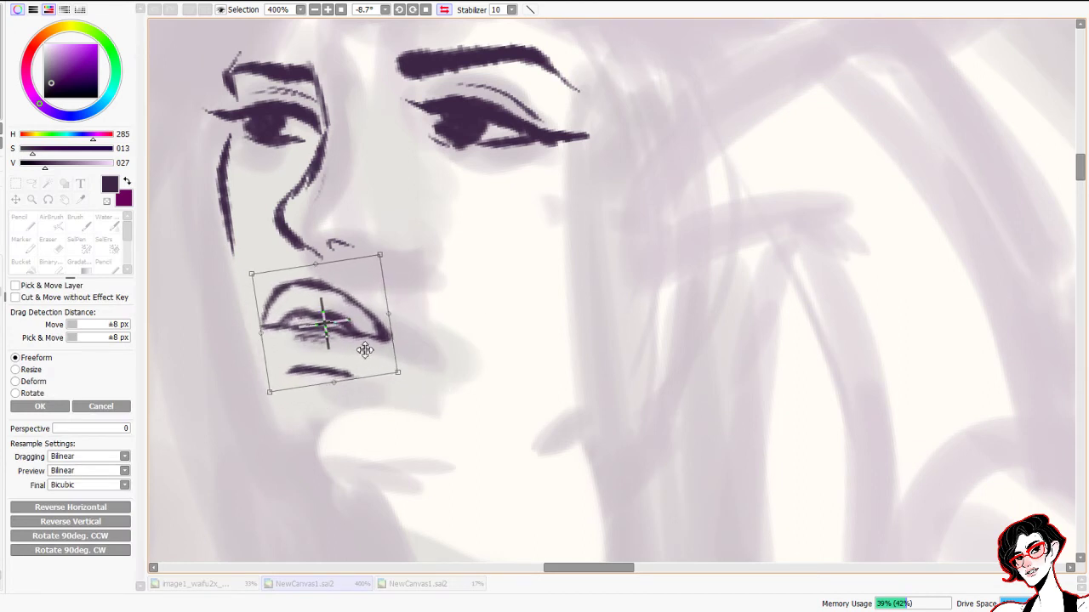
left_click_drag(460, 278, 453, 267)
left_click_drag(356, 359, 385, 351)
left_click_drag(440, 290, 444, 299)
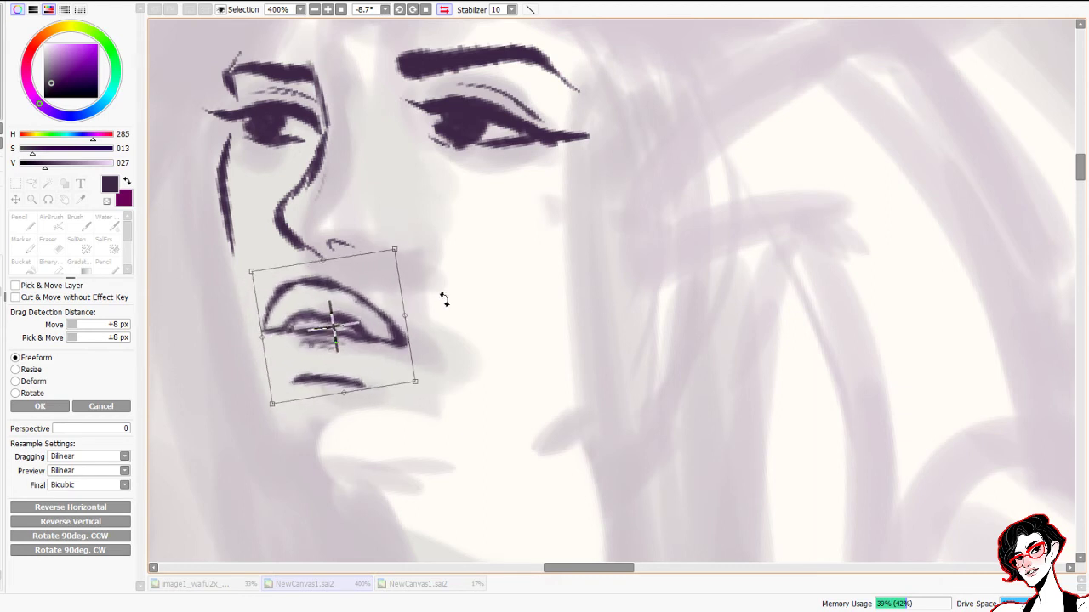
key("Return")
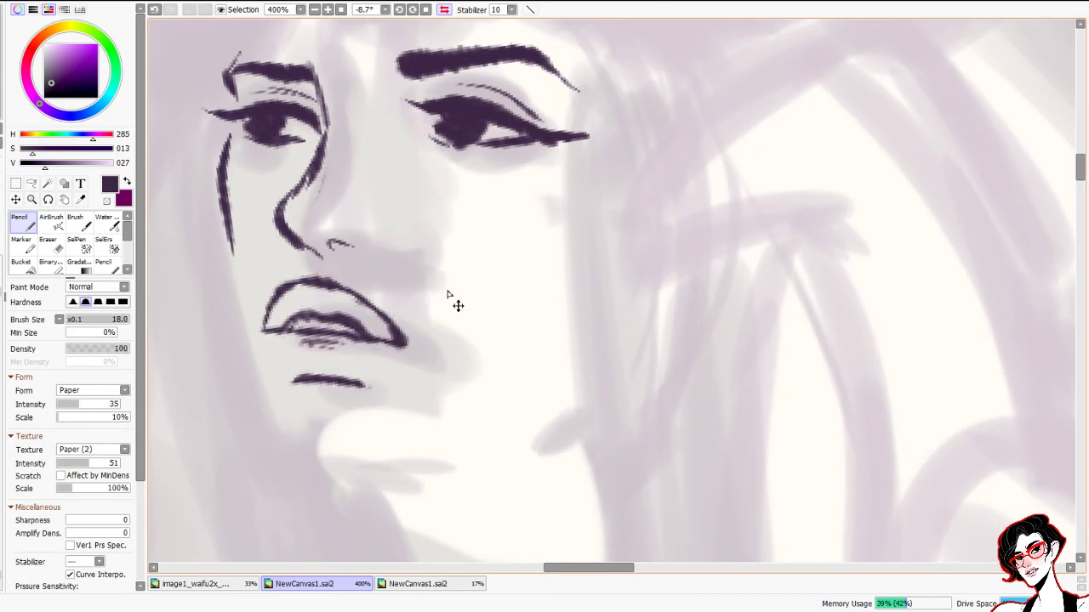
Extend the far cheek line down along the jaw and turn it into a short chin line
mouse_move(228, 223)
left_mouse_down()
mouse_move(271, 434)
mouse_move(325, 453)
left_mouse_up()
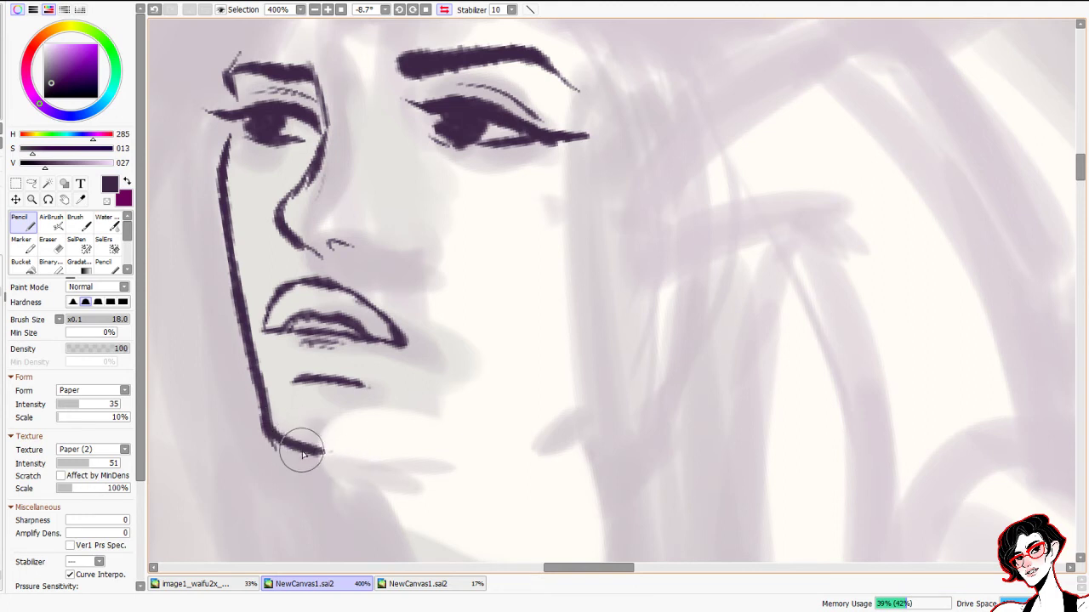
scroll(484, 423, "down", 2)
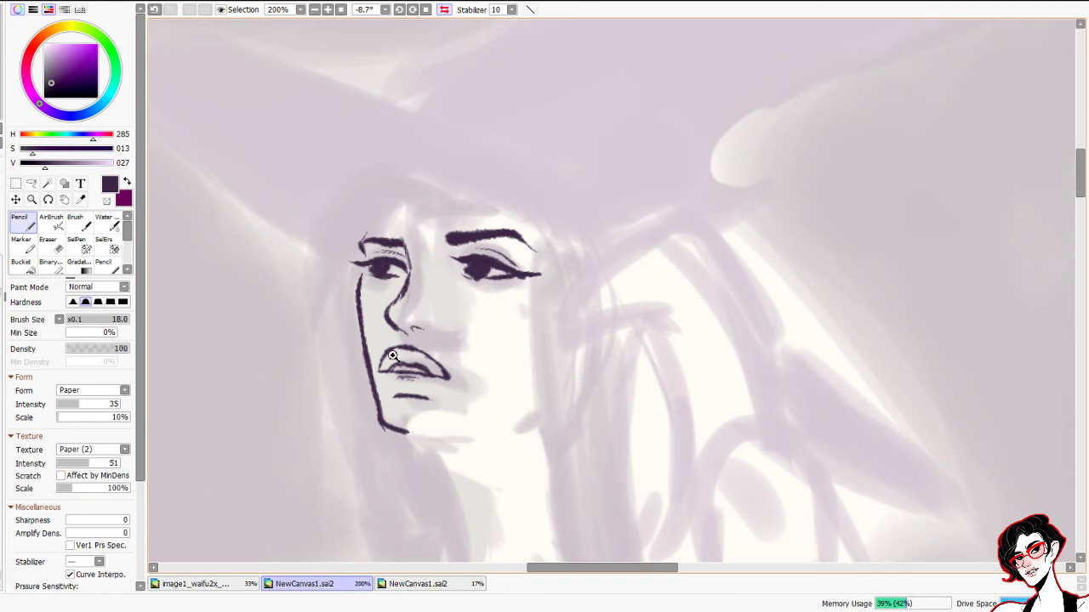
scroll(397, 359, "up", 2)
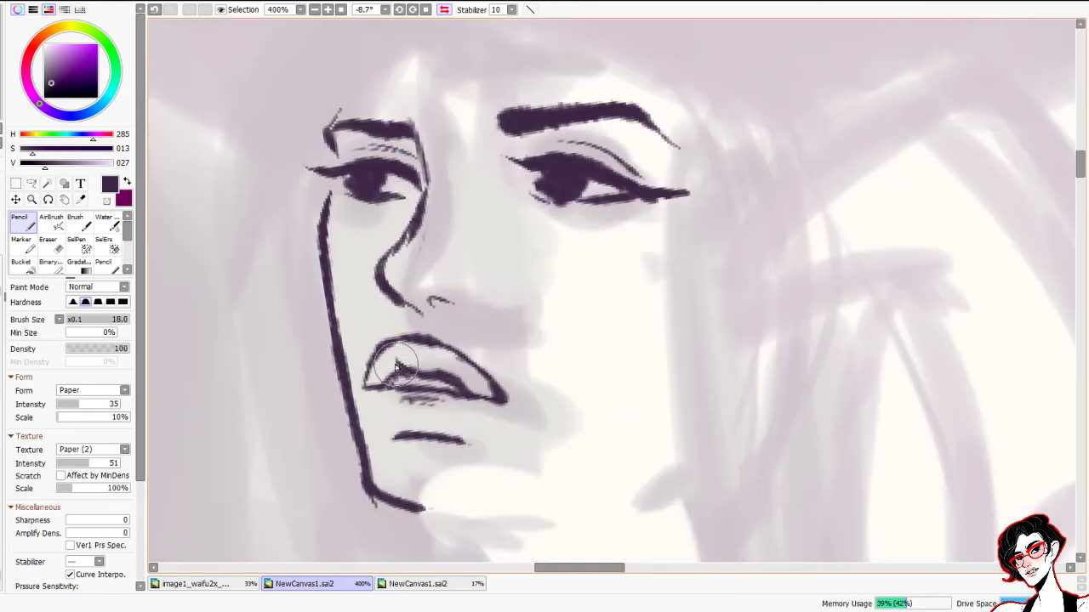
Erase and redraw the inner arch of the parted lips as a smaller, shorter opening, undoing stray strokes
left_click_drag(396, 364, 488, 393)
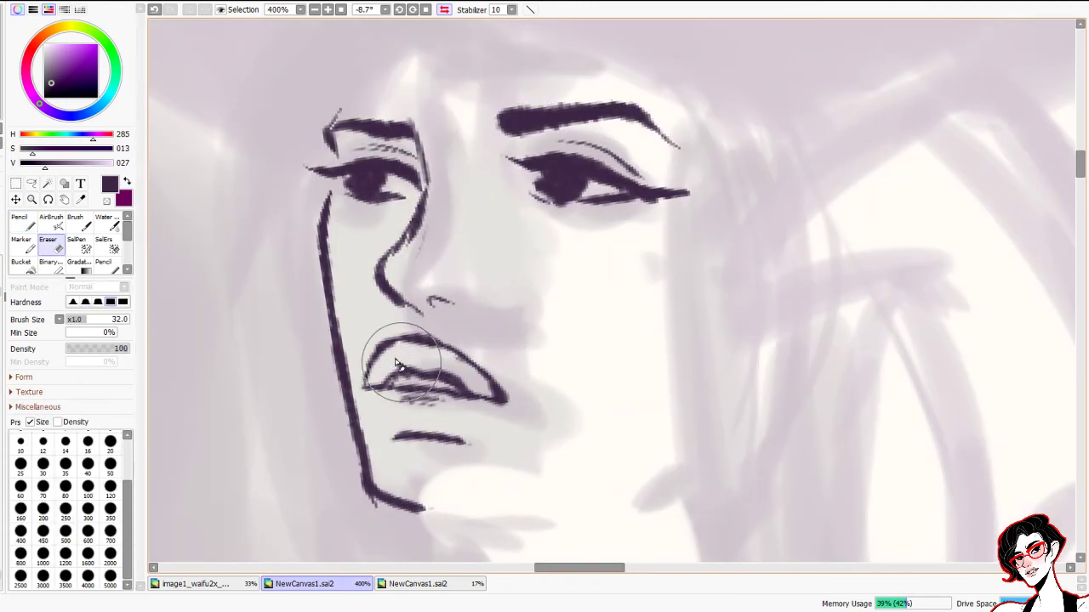
key("n")
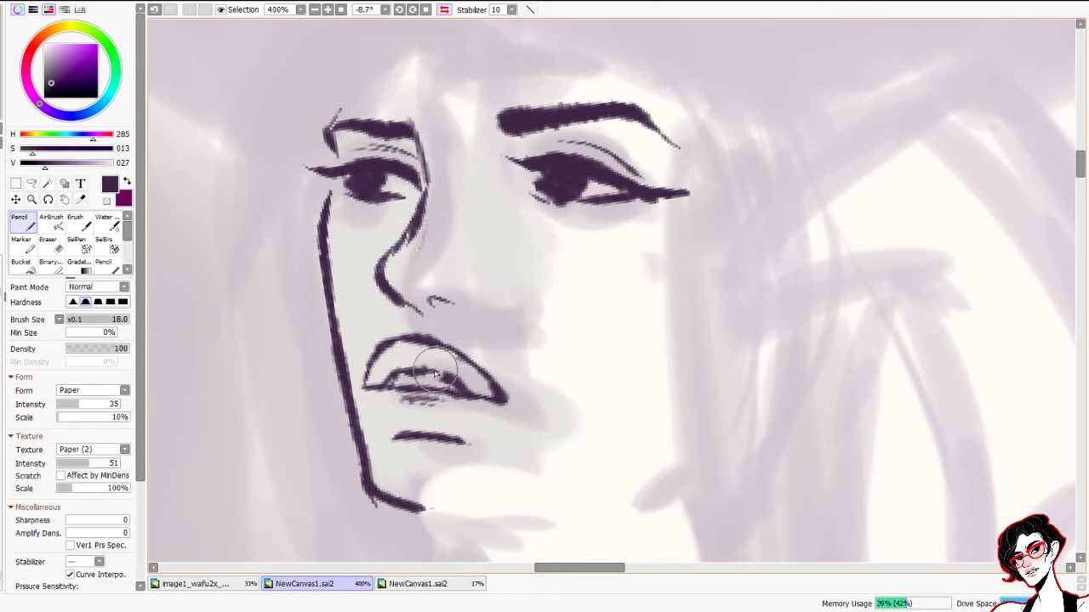
key("e")
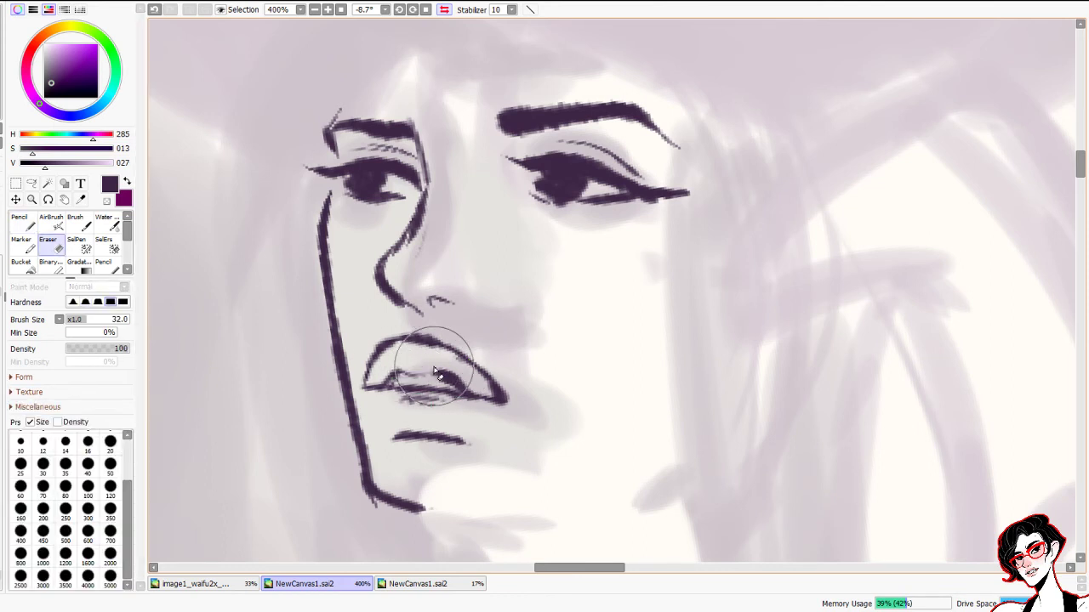
key("n")
key("ctrl+z")
mouse_move(417, 380)
left_mouse_down()
mouse_move(441, 384)
mouse_move(403, 370)
mouse_move(444, 385)
left_mouse_up()
key("ctrl+z")
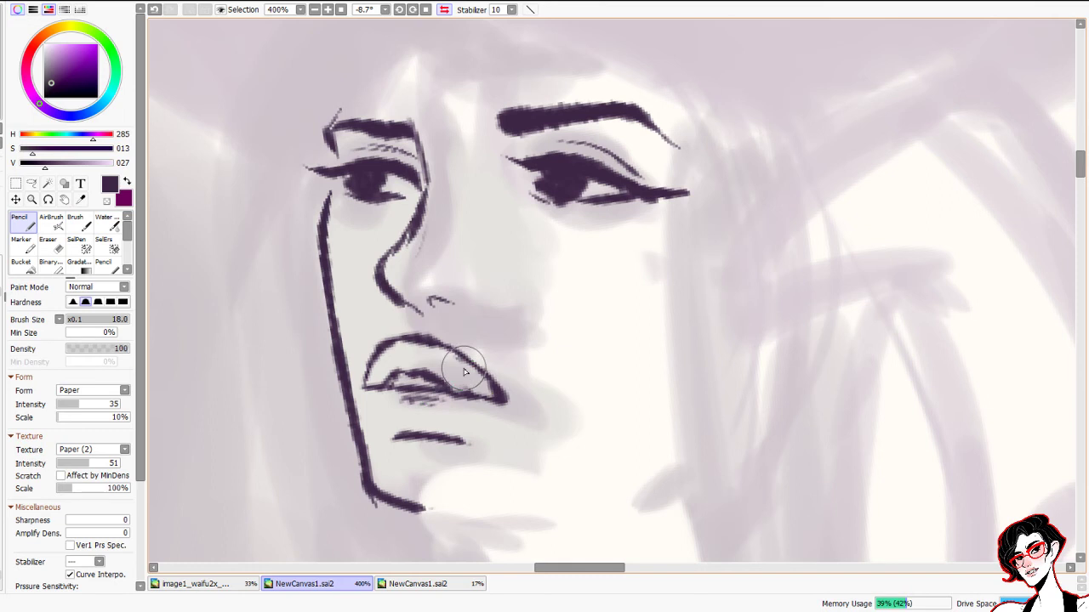
Erase the rounded upper lip contour and redraw it with a flatter top and a straighter slope to the mouth corner
key("e")
mouse_move(387, 334)
left_mouse_down()
mouse_move(455, 347)
mouse_move(383, 353)
mouse_move(459, 352)
mouse_move(512, 414)
mouse_move(445, 347)
mouse_move(491, 391)
left_mouse_up()
key("n")
key("e")
key("n")
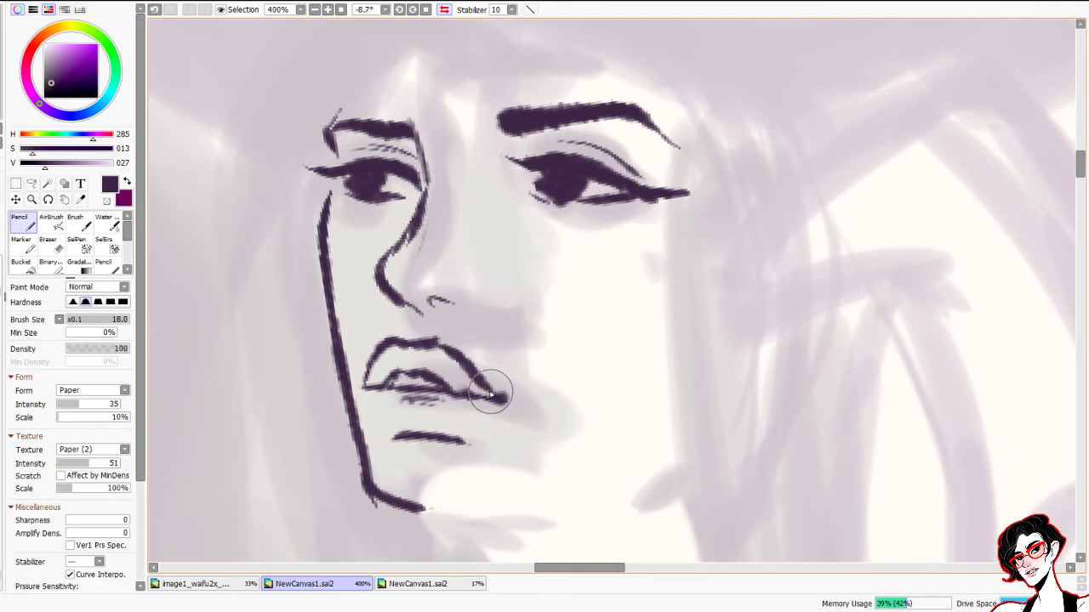
left_click_drag(430, 342, 473, 374)
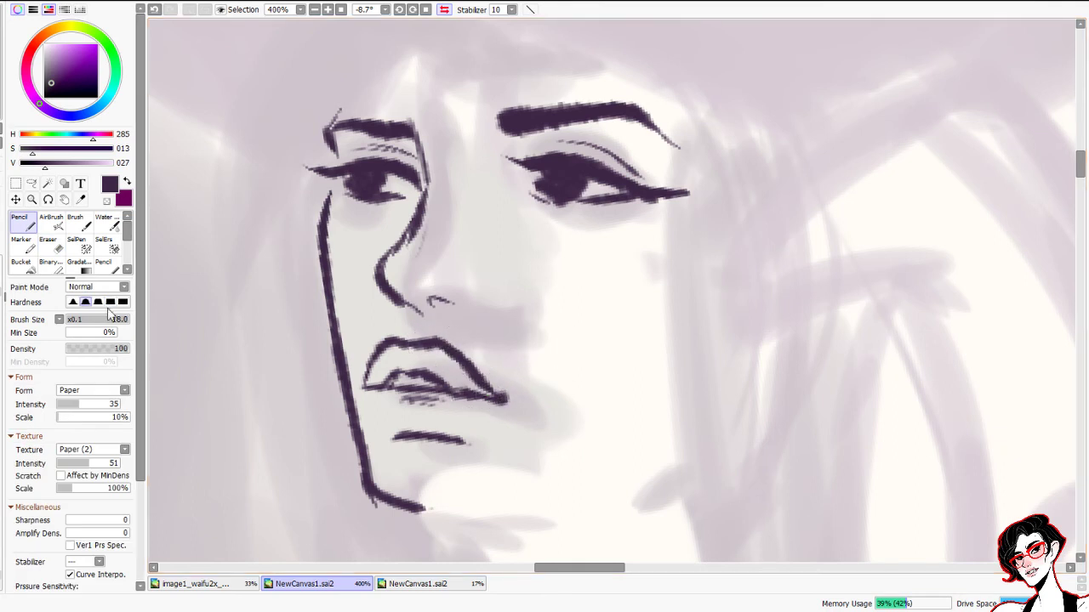
Erase the sharp chin corner and redraw it as a rounder curve, undoing a stray stroke
scroll(653, 281, "down", 7)
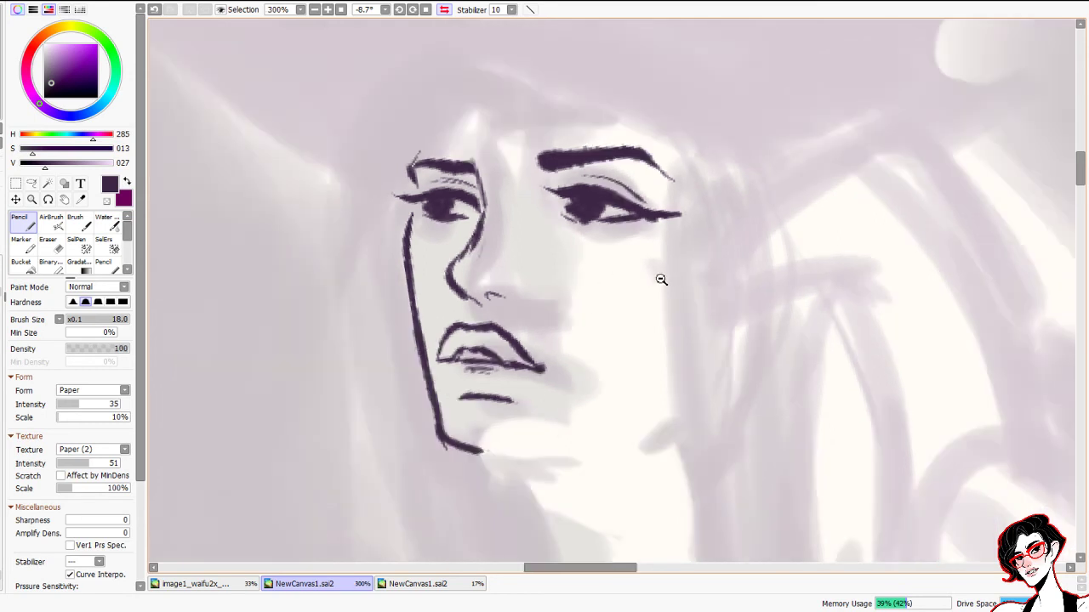
left_click_drag(710, 313, 416, 246)
scroll(416, 246, "up", 2)
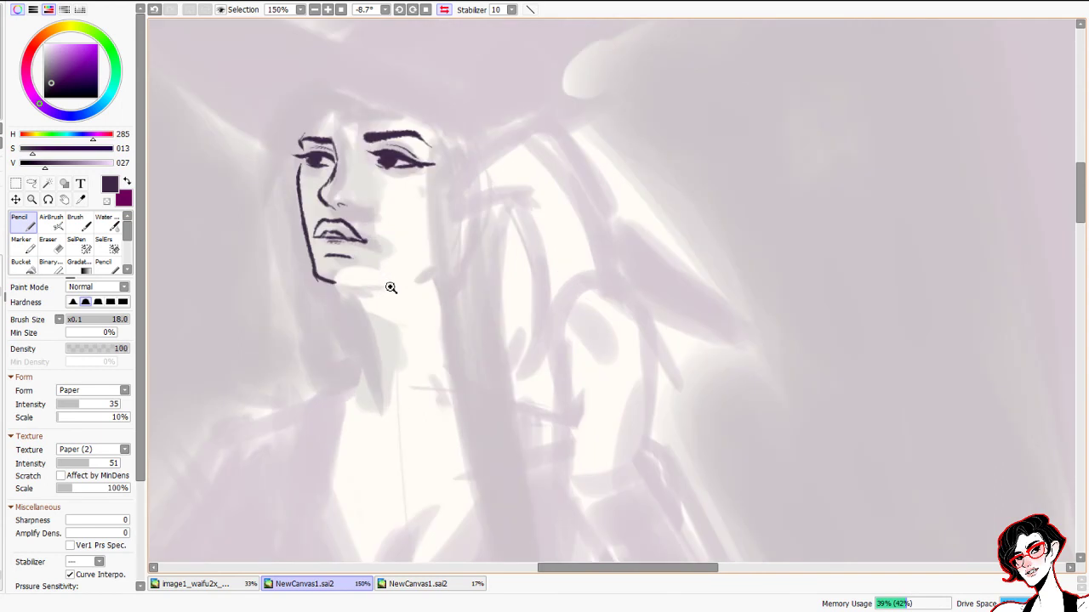
key("e")
left_click_drag(314, 269, 337, 281)
key("n")
mouse_move(310, 248)
left_mouse_down()
mouse_move(322, 285)
mouse_move(313, 267)
mouse_move(349, 285)
left_mouse_up()
key("ctrl+z")
Draw the front of the neck curving down from under the chin, with a short stroke branching toward the far shoulder
mouse_move(336, 283)
left_mouse_down()
mouse_move(369, 281)
mouse_move(347, 291)
mouse_move(373, 359)
left_mouse_up()
left_click_drag(362, 306, 376, 391)
left_click_drag(372, 348, 344, 392)
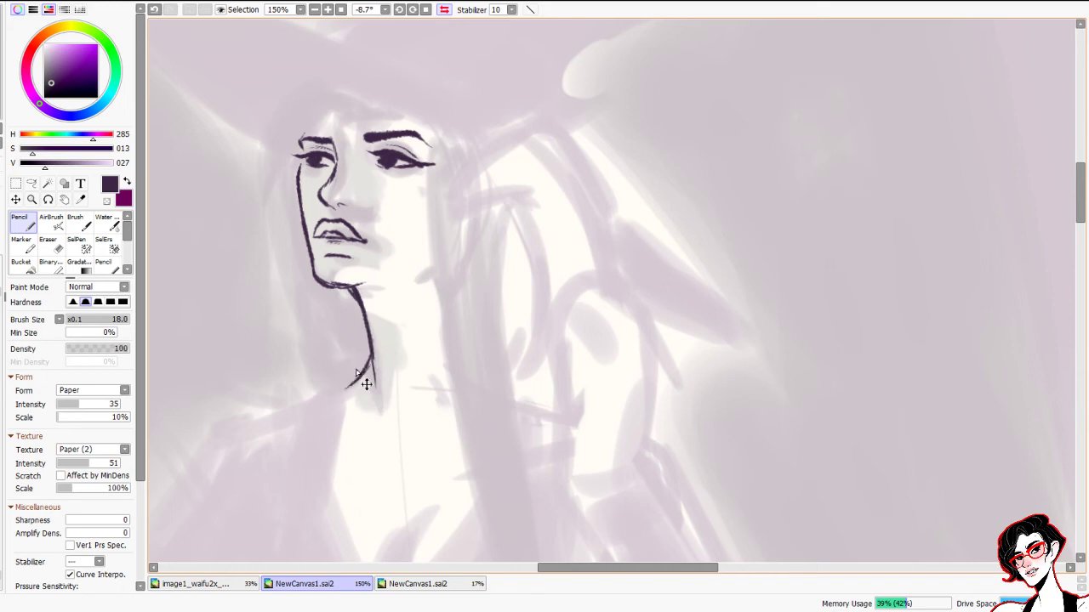
left_click(604, 363, "ctrl+alt")
left_click(608, 368, "ctrl+alt")
left_click_drag(606, 452, 619, 310)
scroll(618, 309, "down", 2)
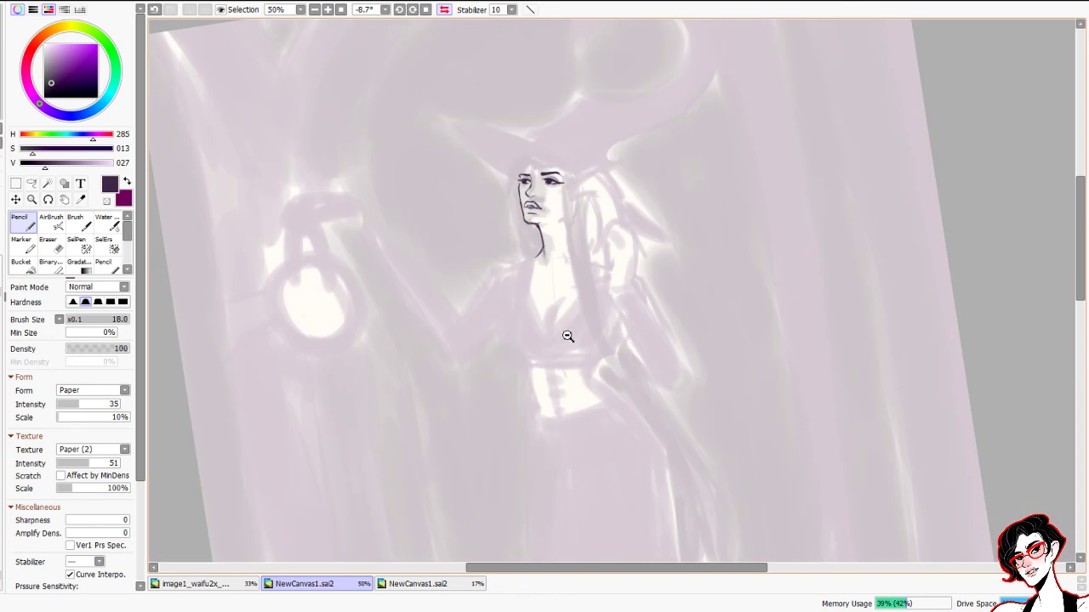